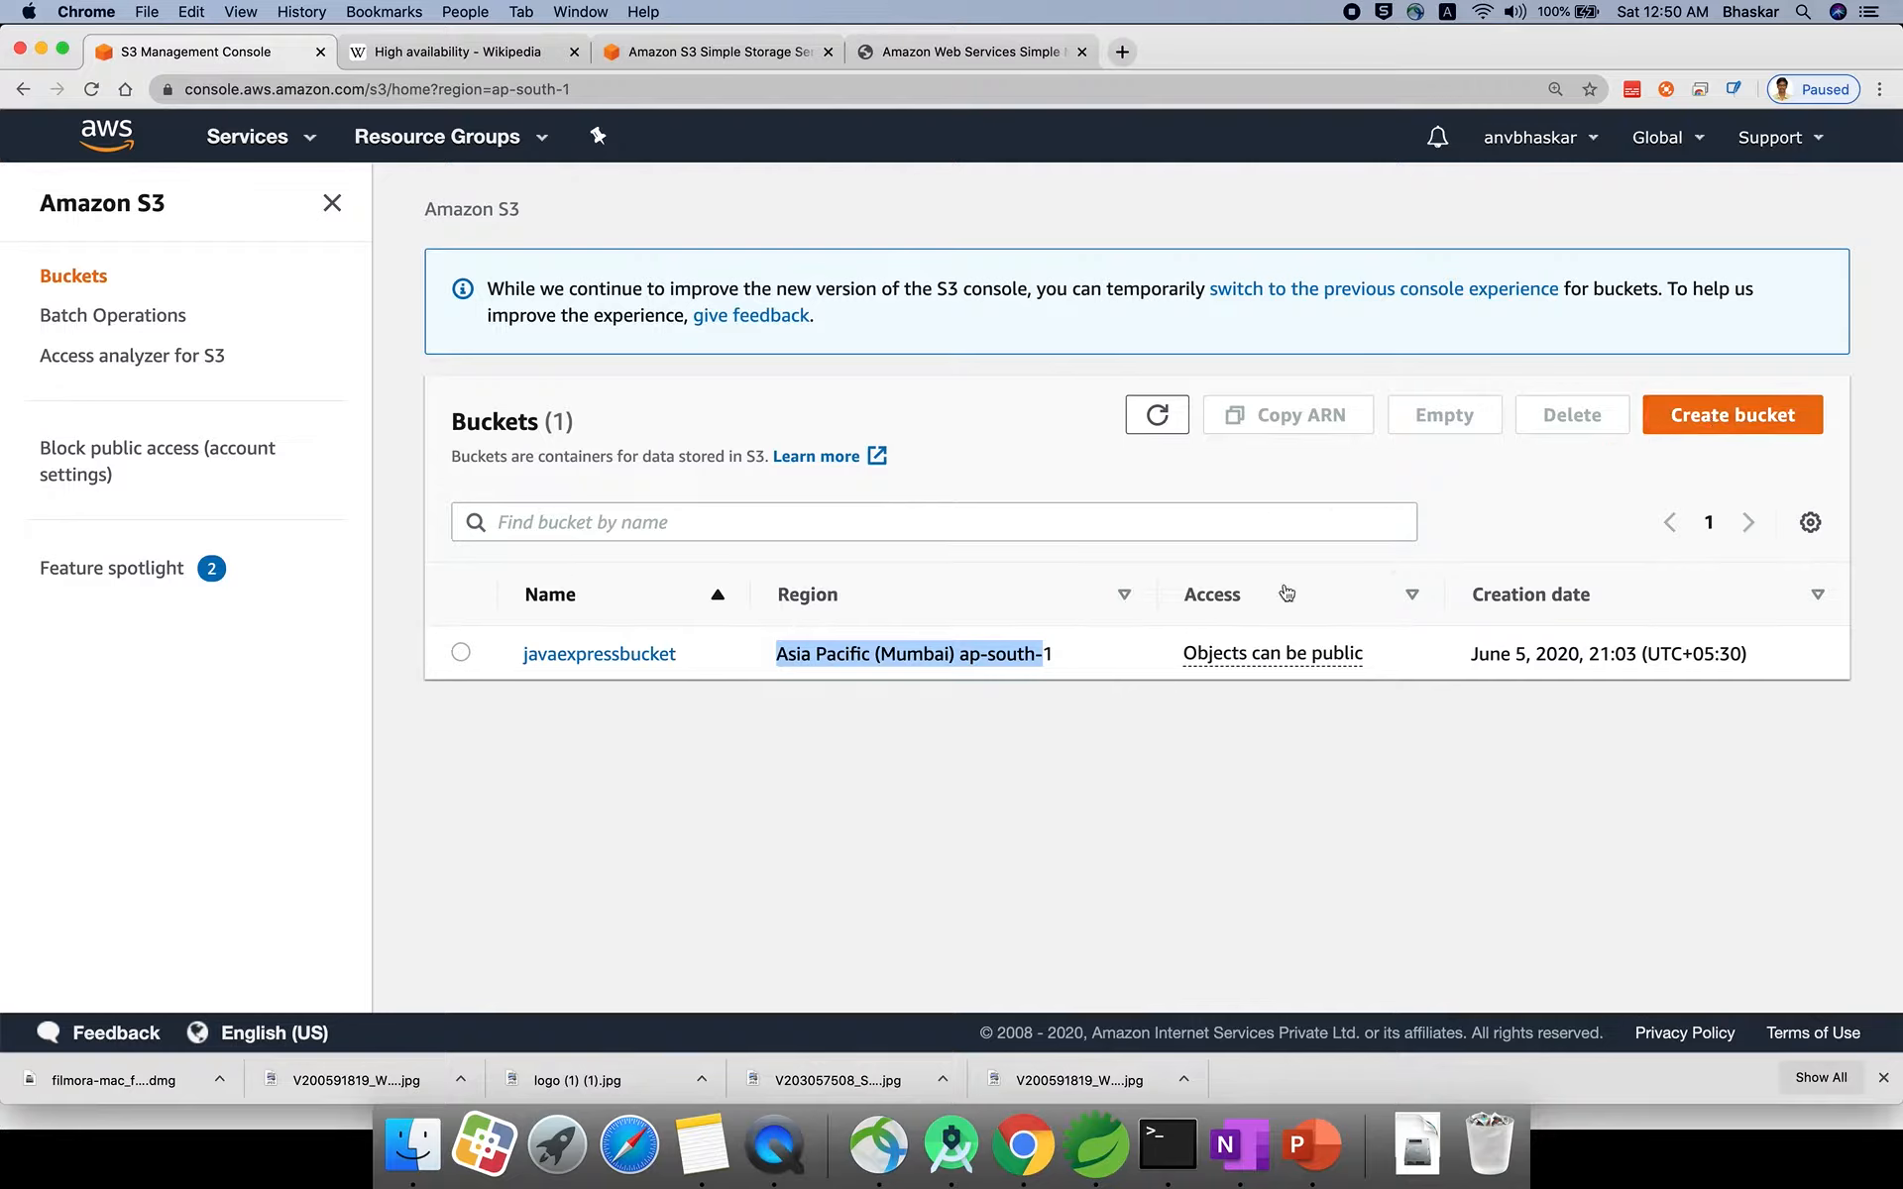
Open javaexpressbucket and add logo.jpg from the Downloads folder to a new upload.
click(593, 657)
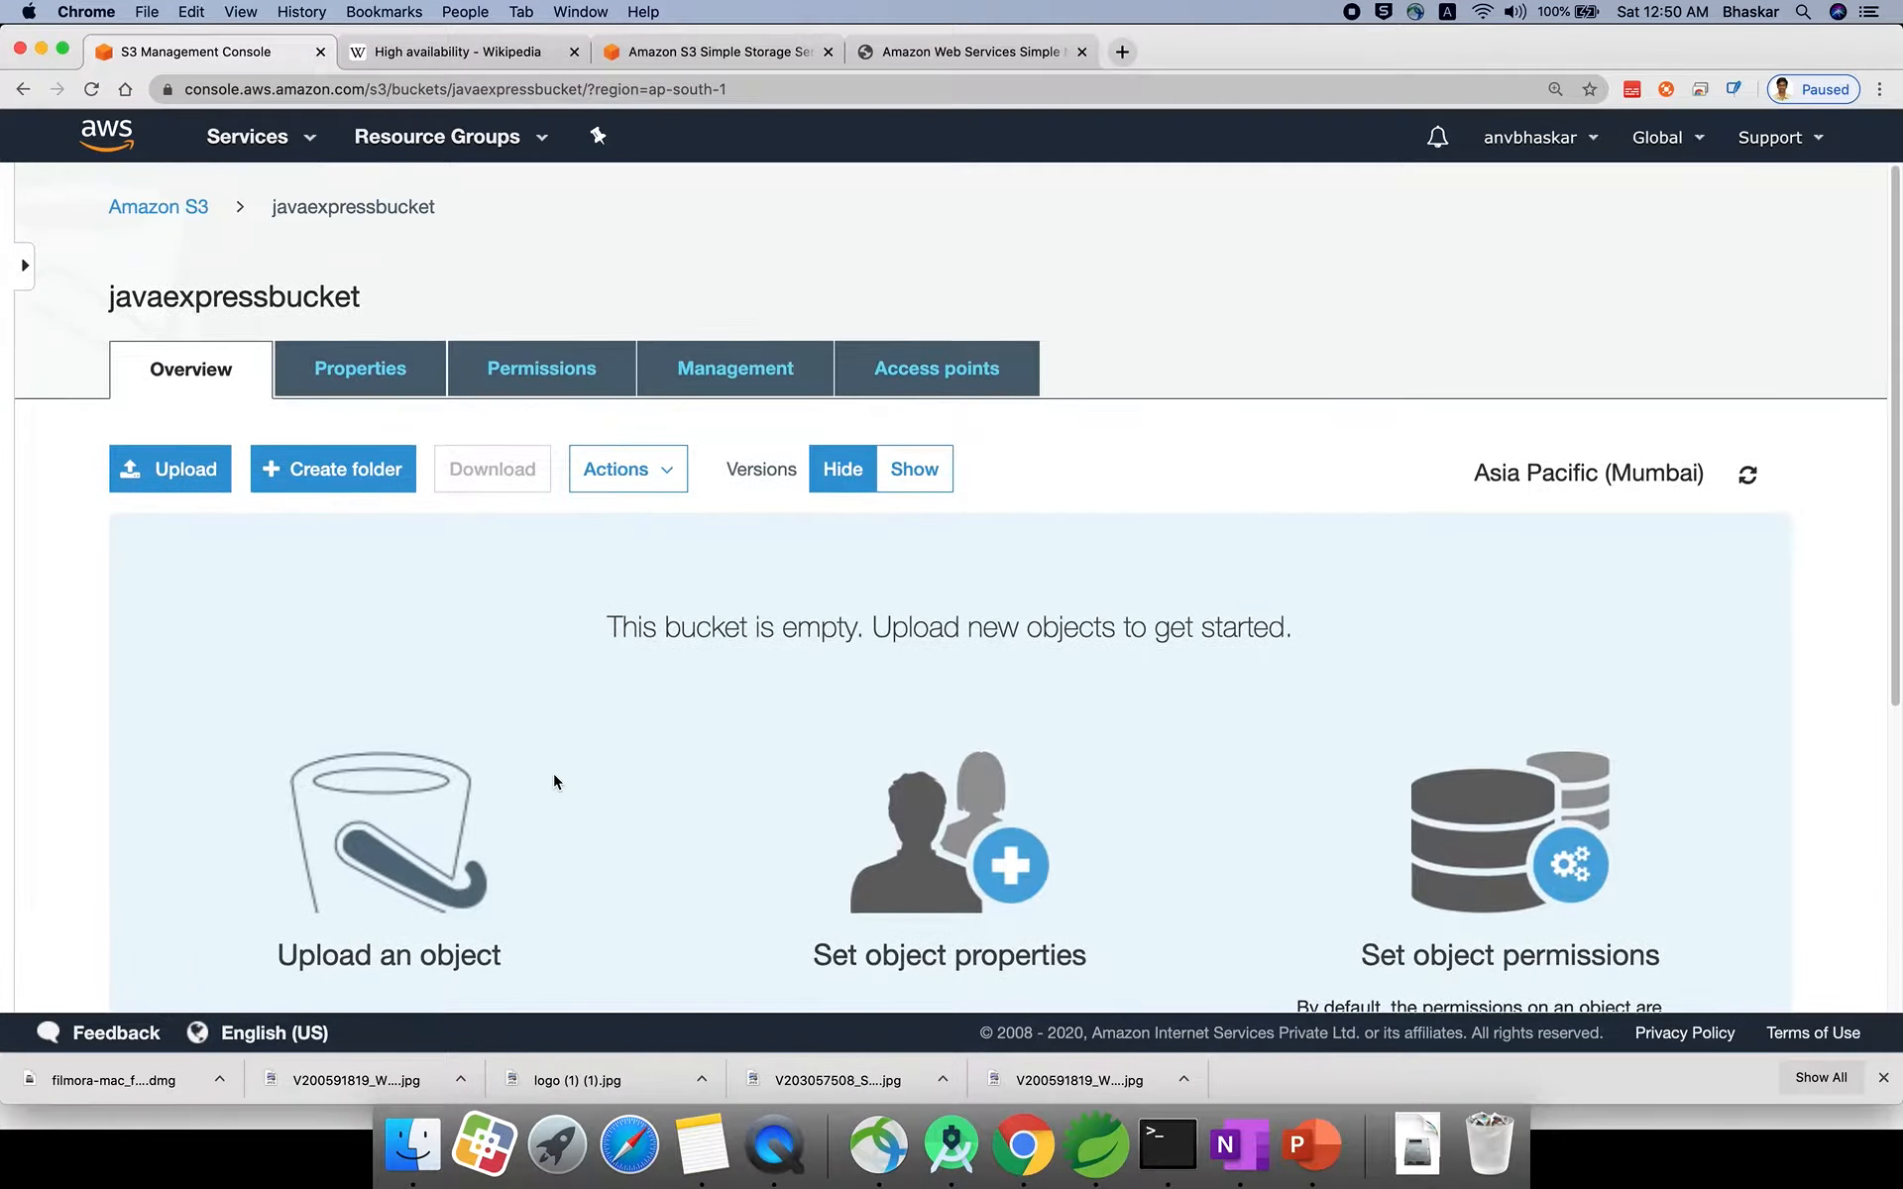
click(156, 464)
click(957, 803)
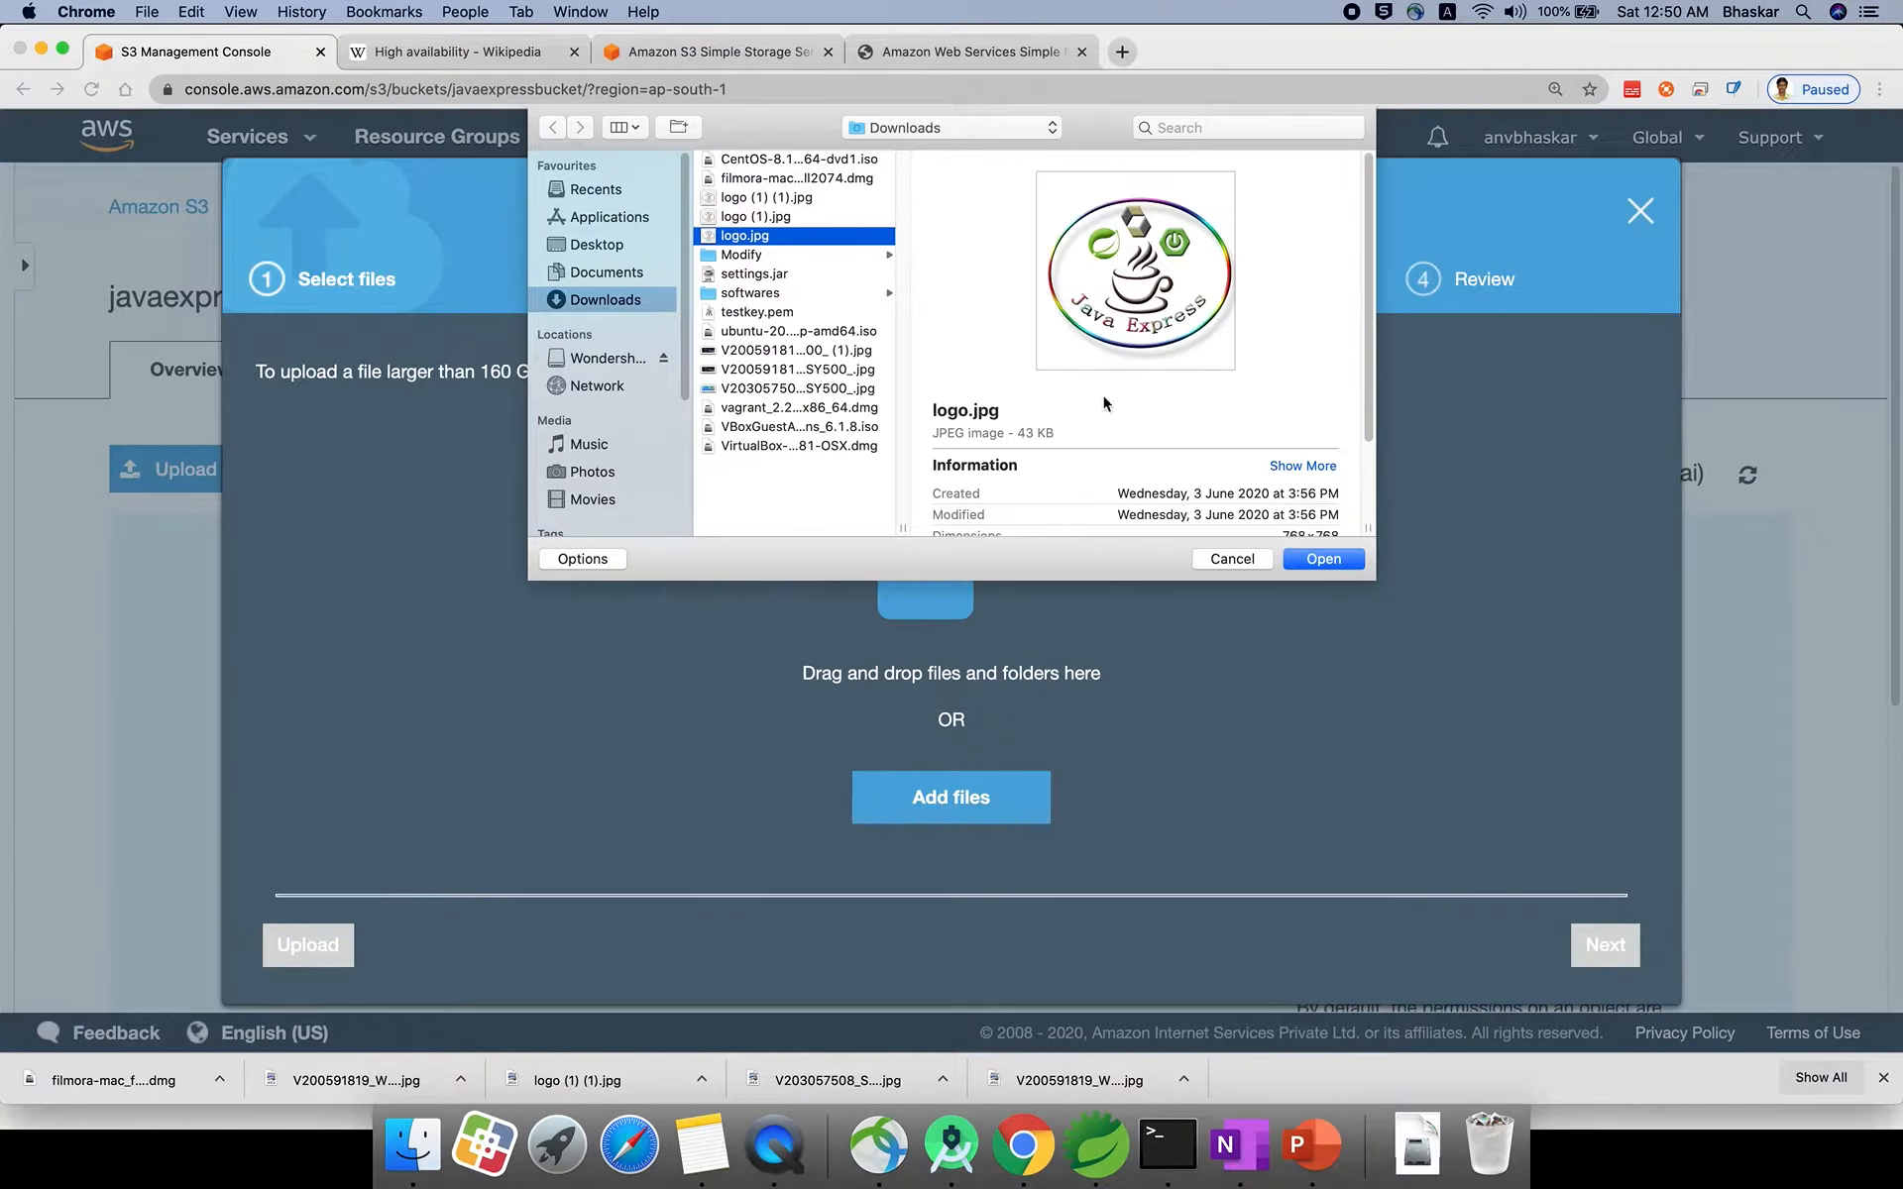
click(1321, 558)
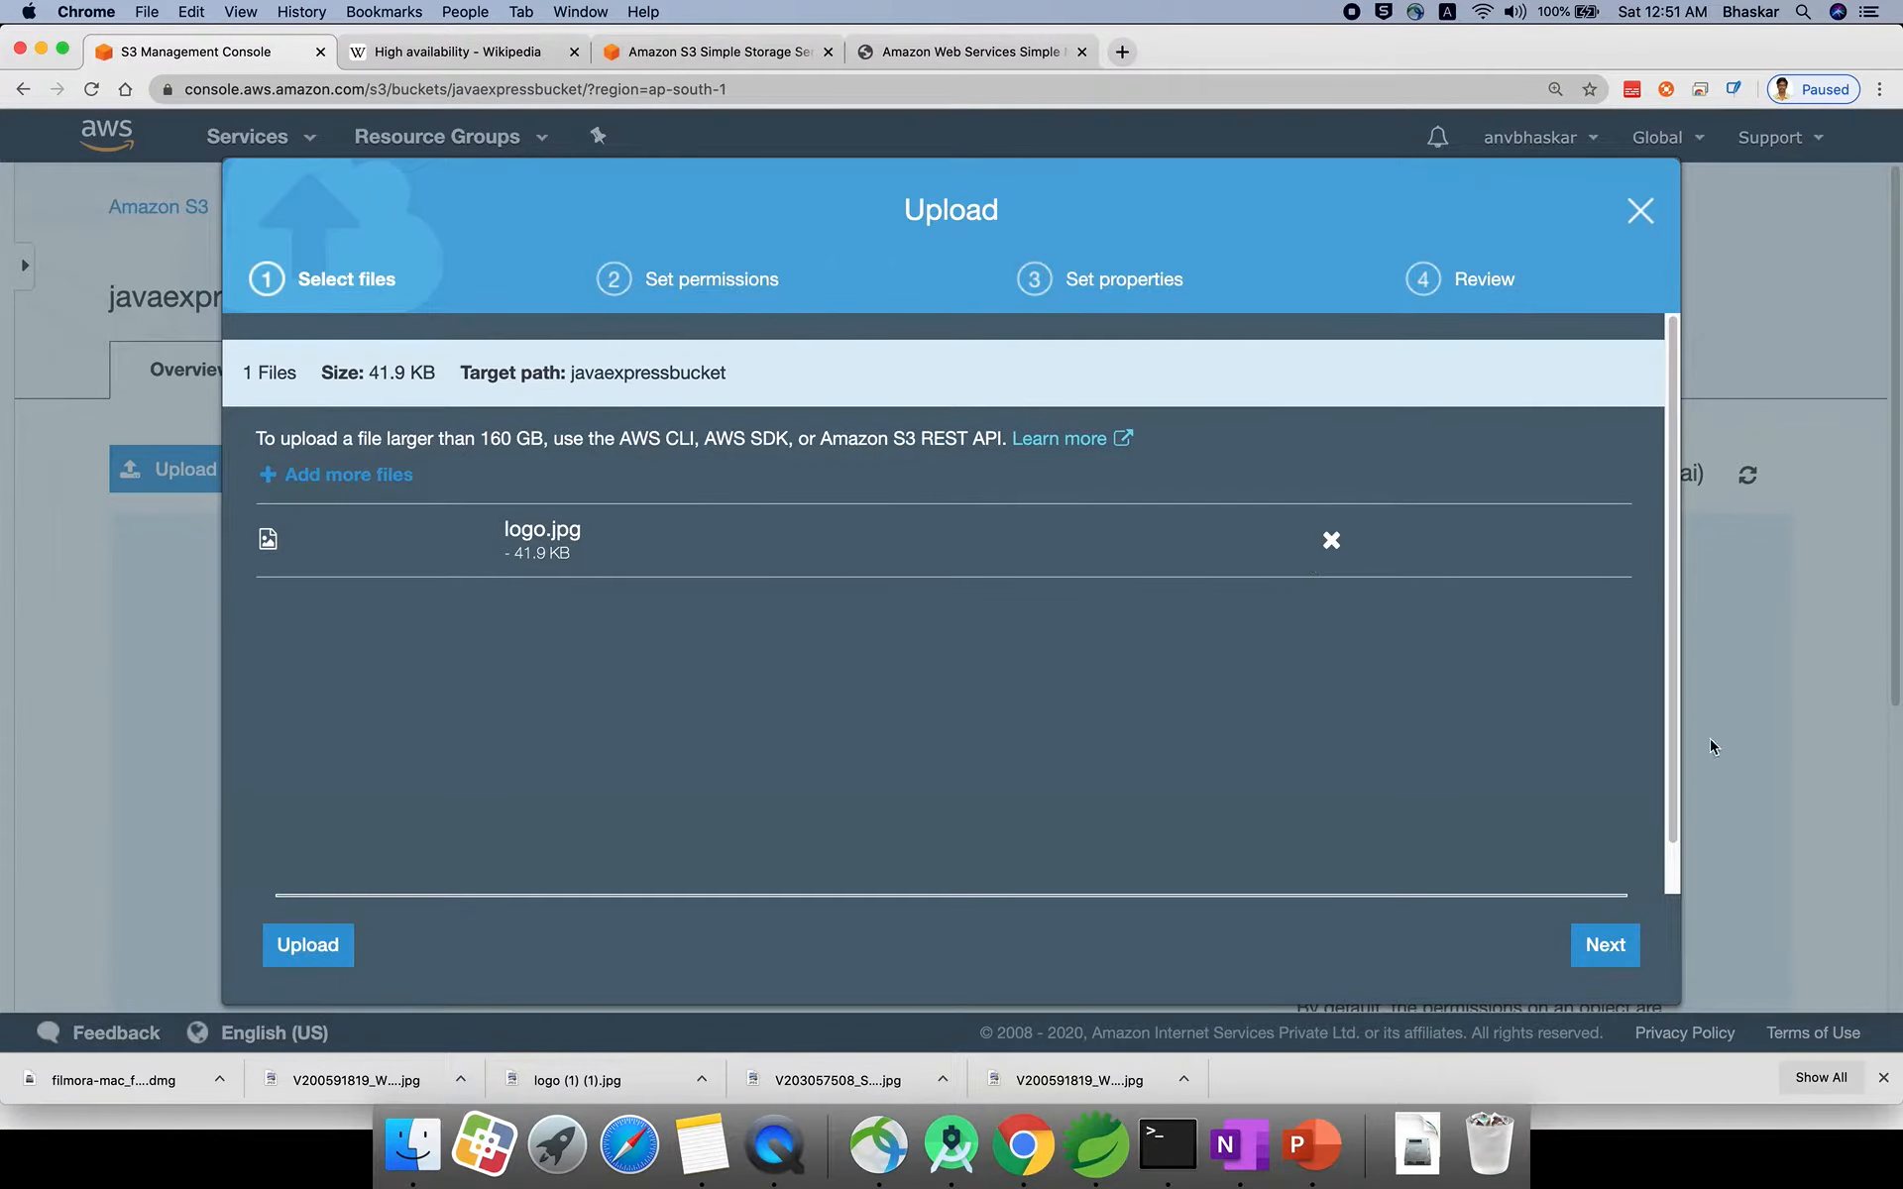
Review the upload's user and public permissions, and accept them without granting public read access.
click(1626, 947)
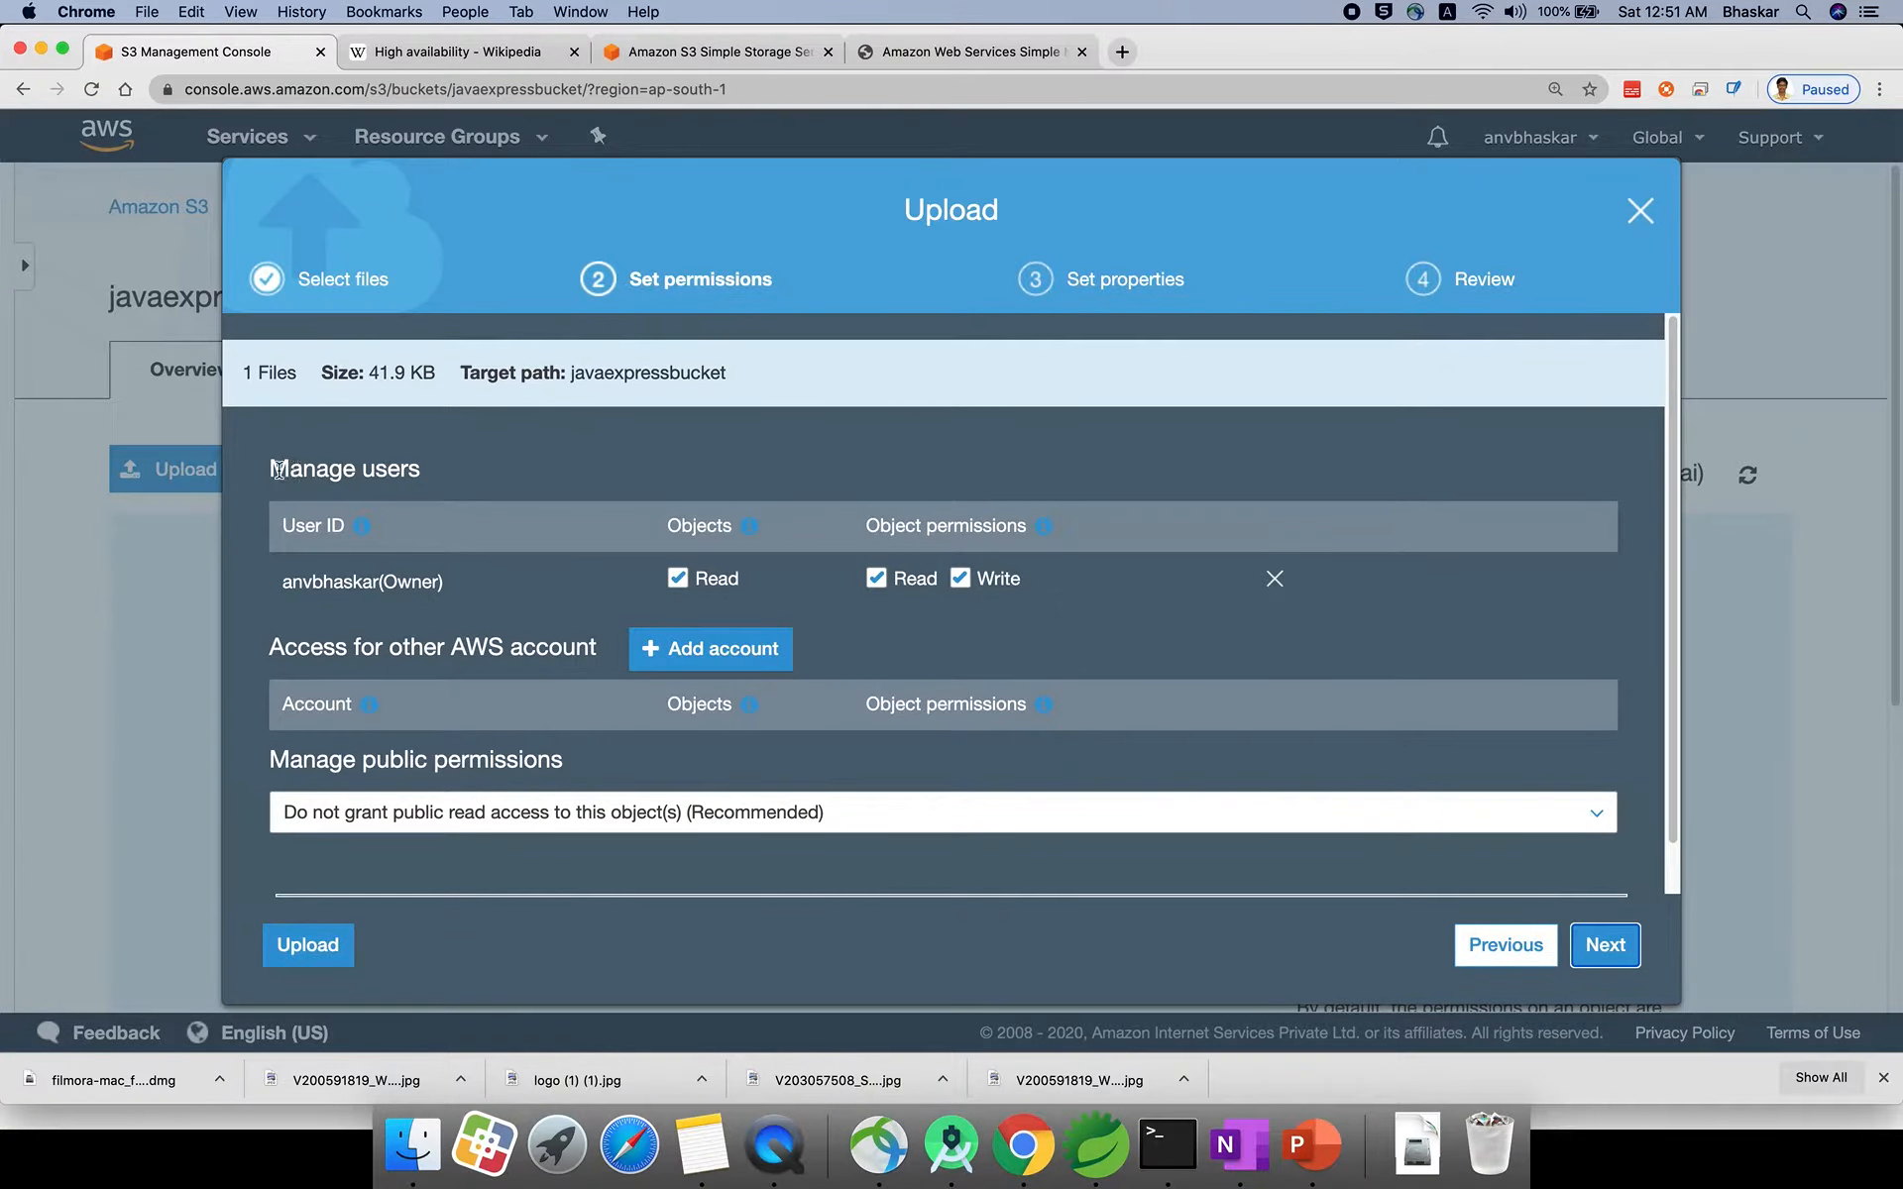
drag(277, 470, 505, 477)
drag(458, 592, 286, 592)
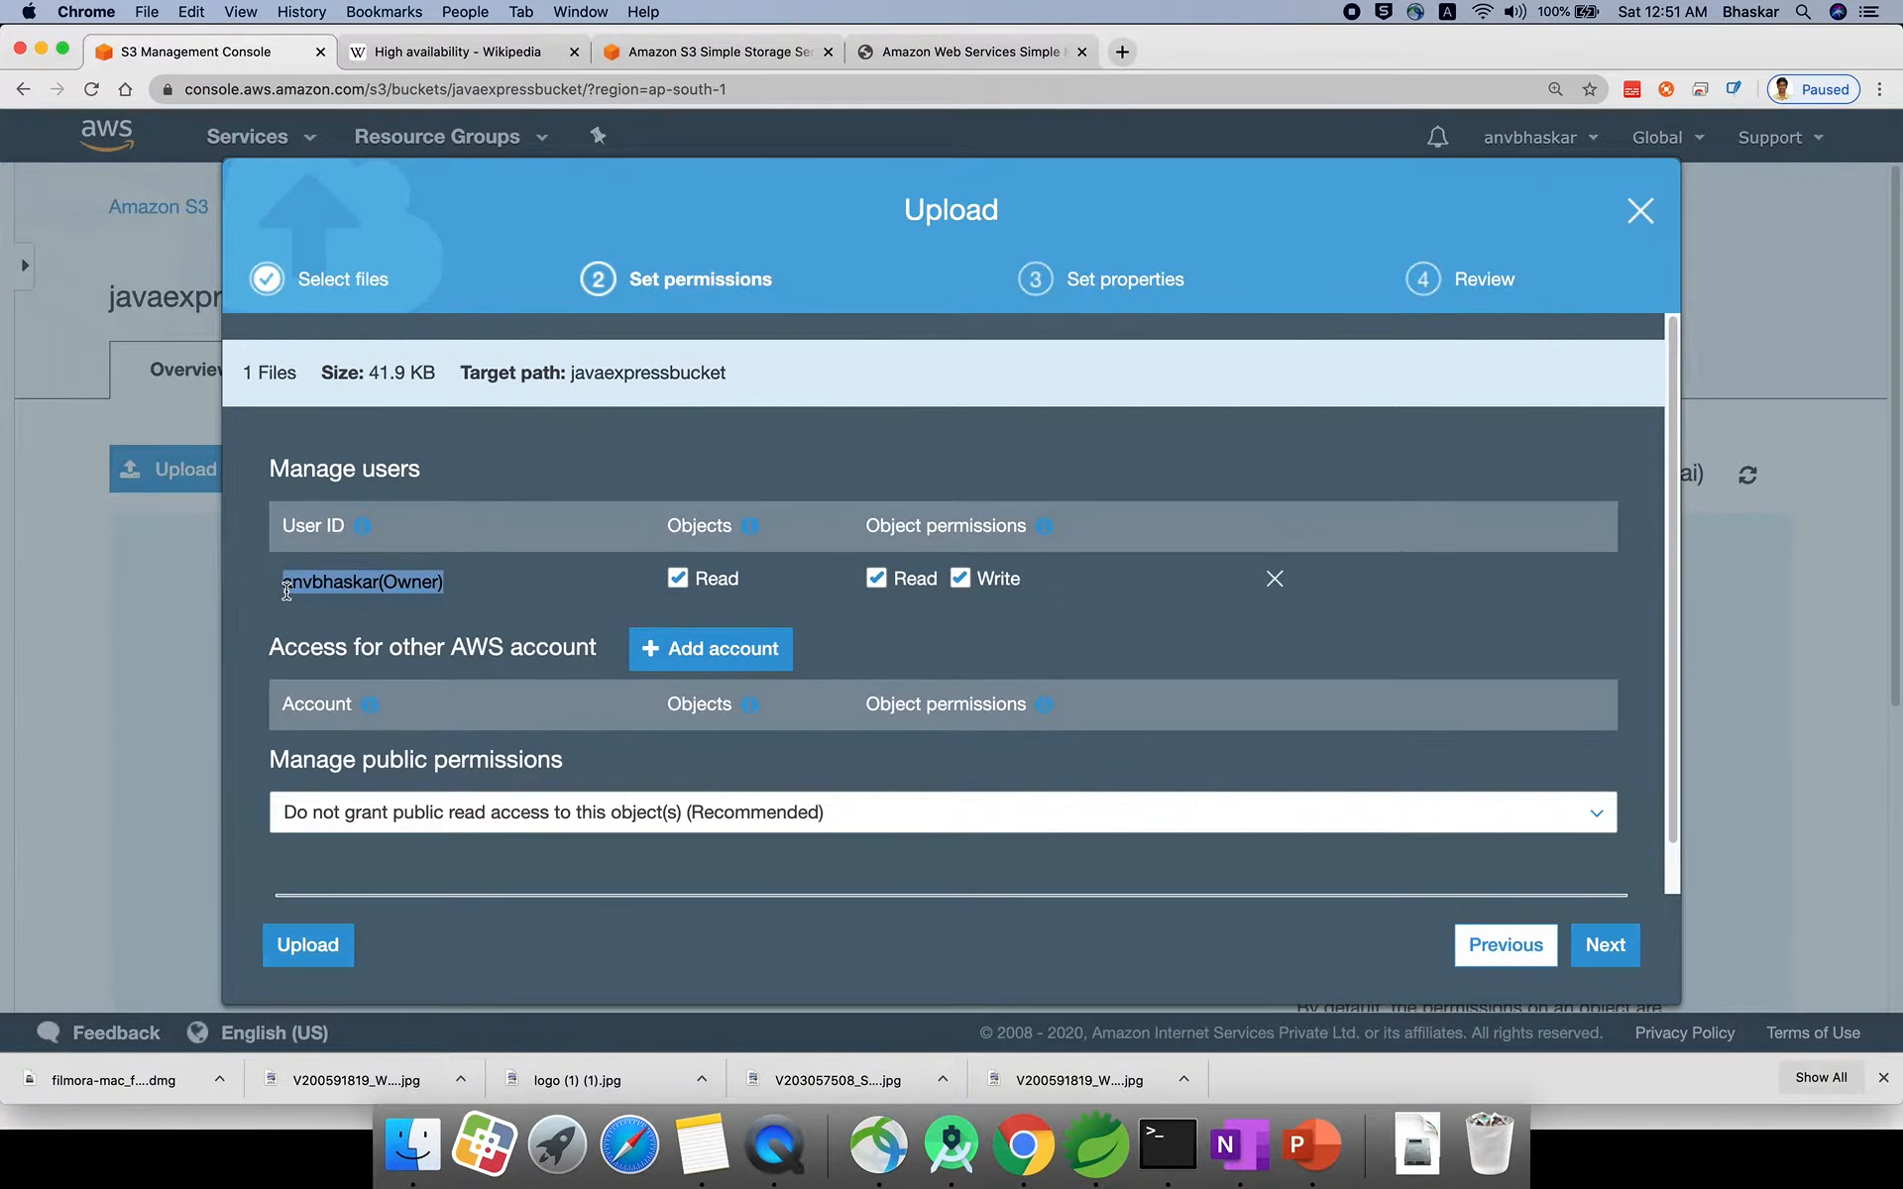
scroll(550, 812, down, 1)
click(347, 708)
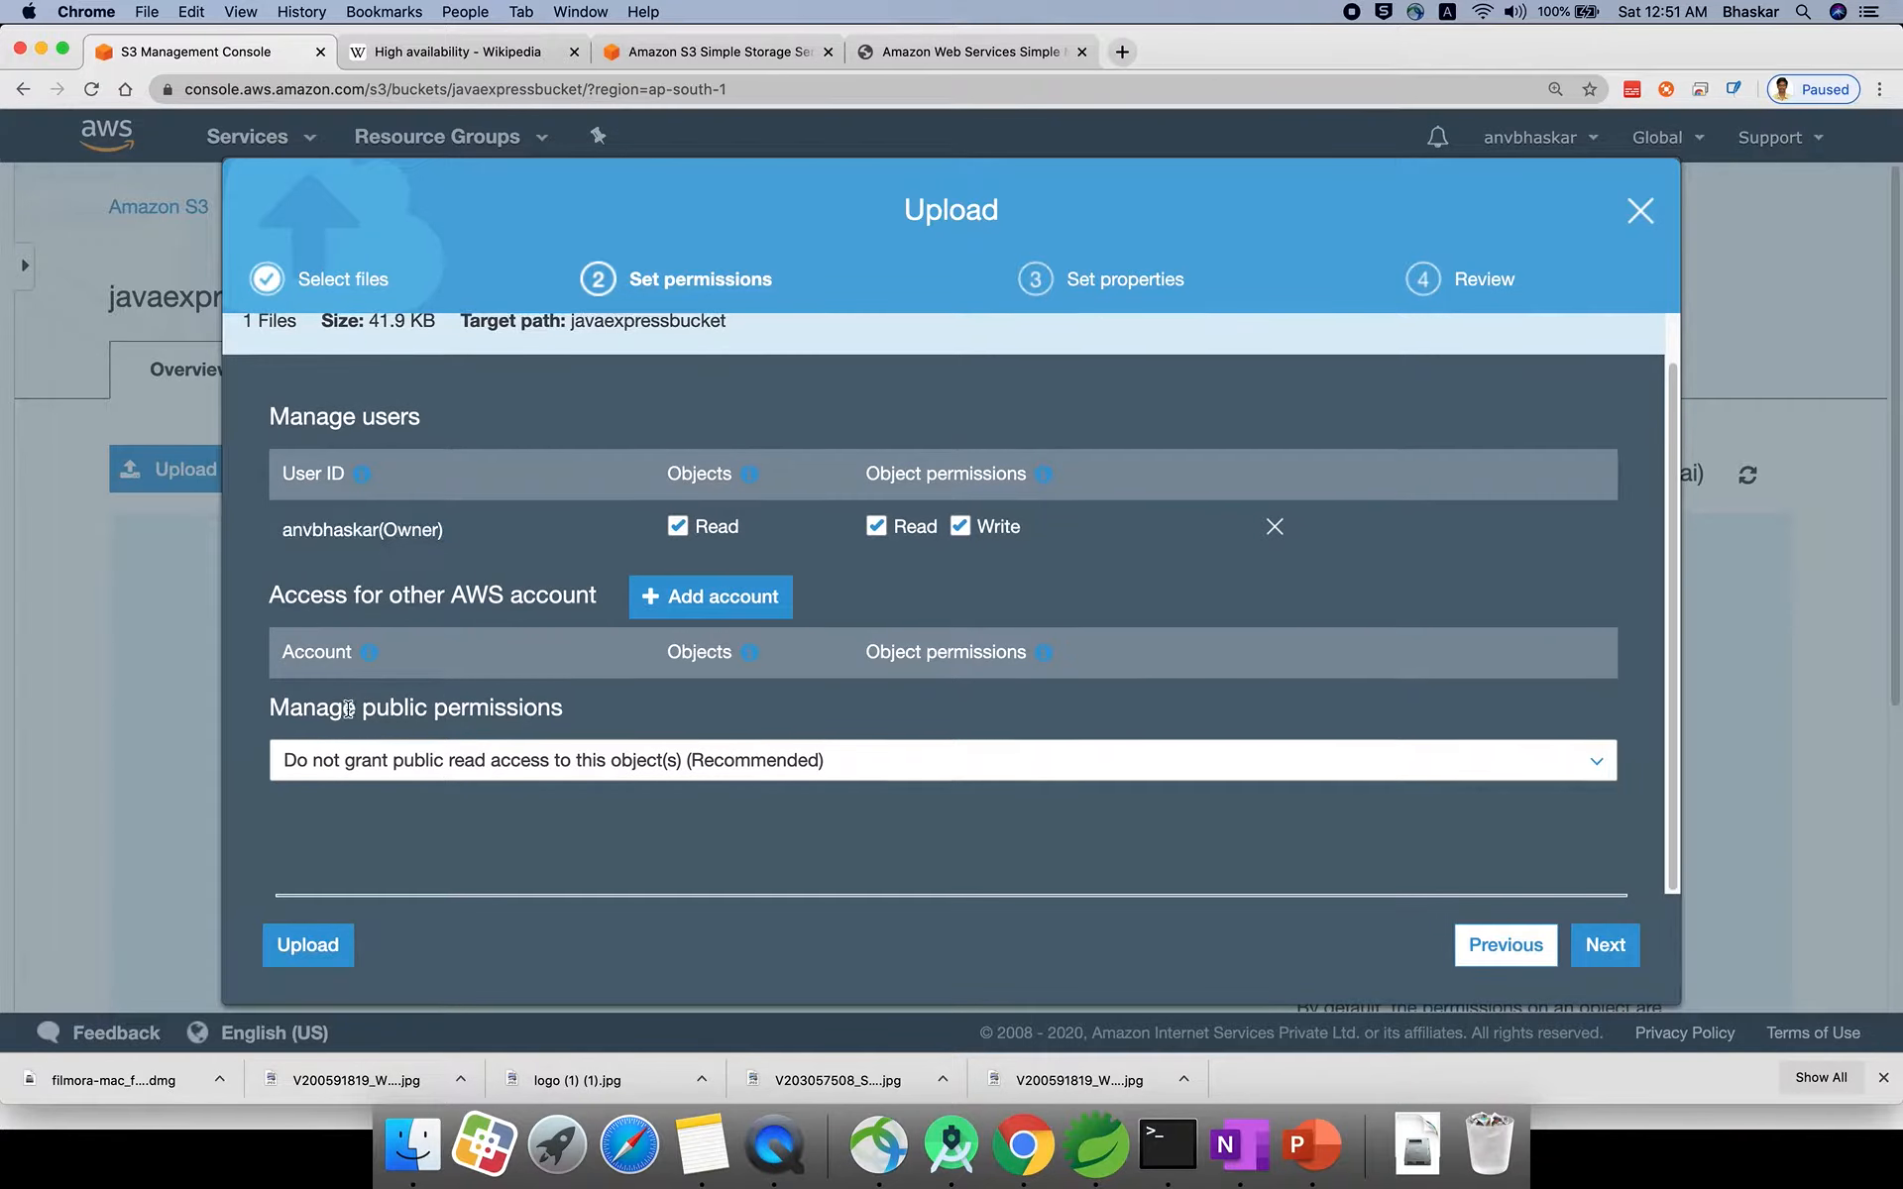
drag(347, 708, 615, 706)
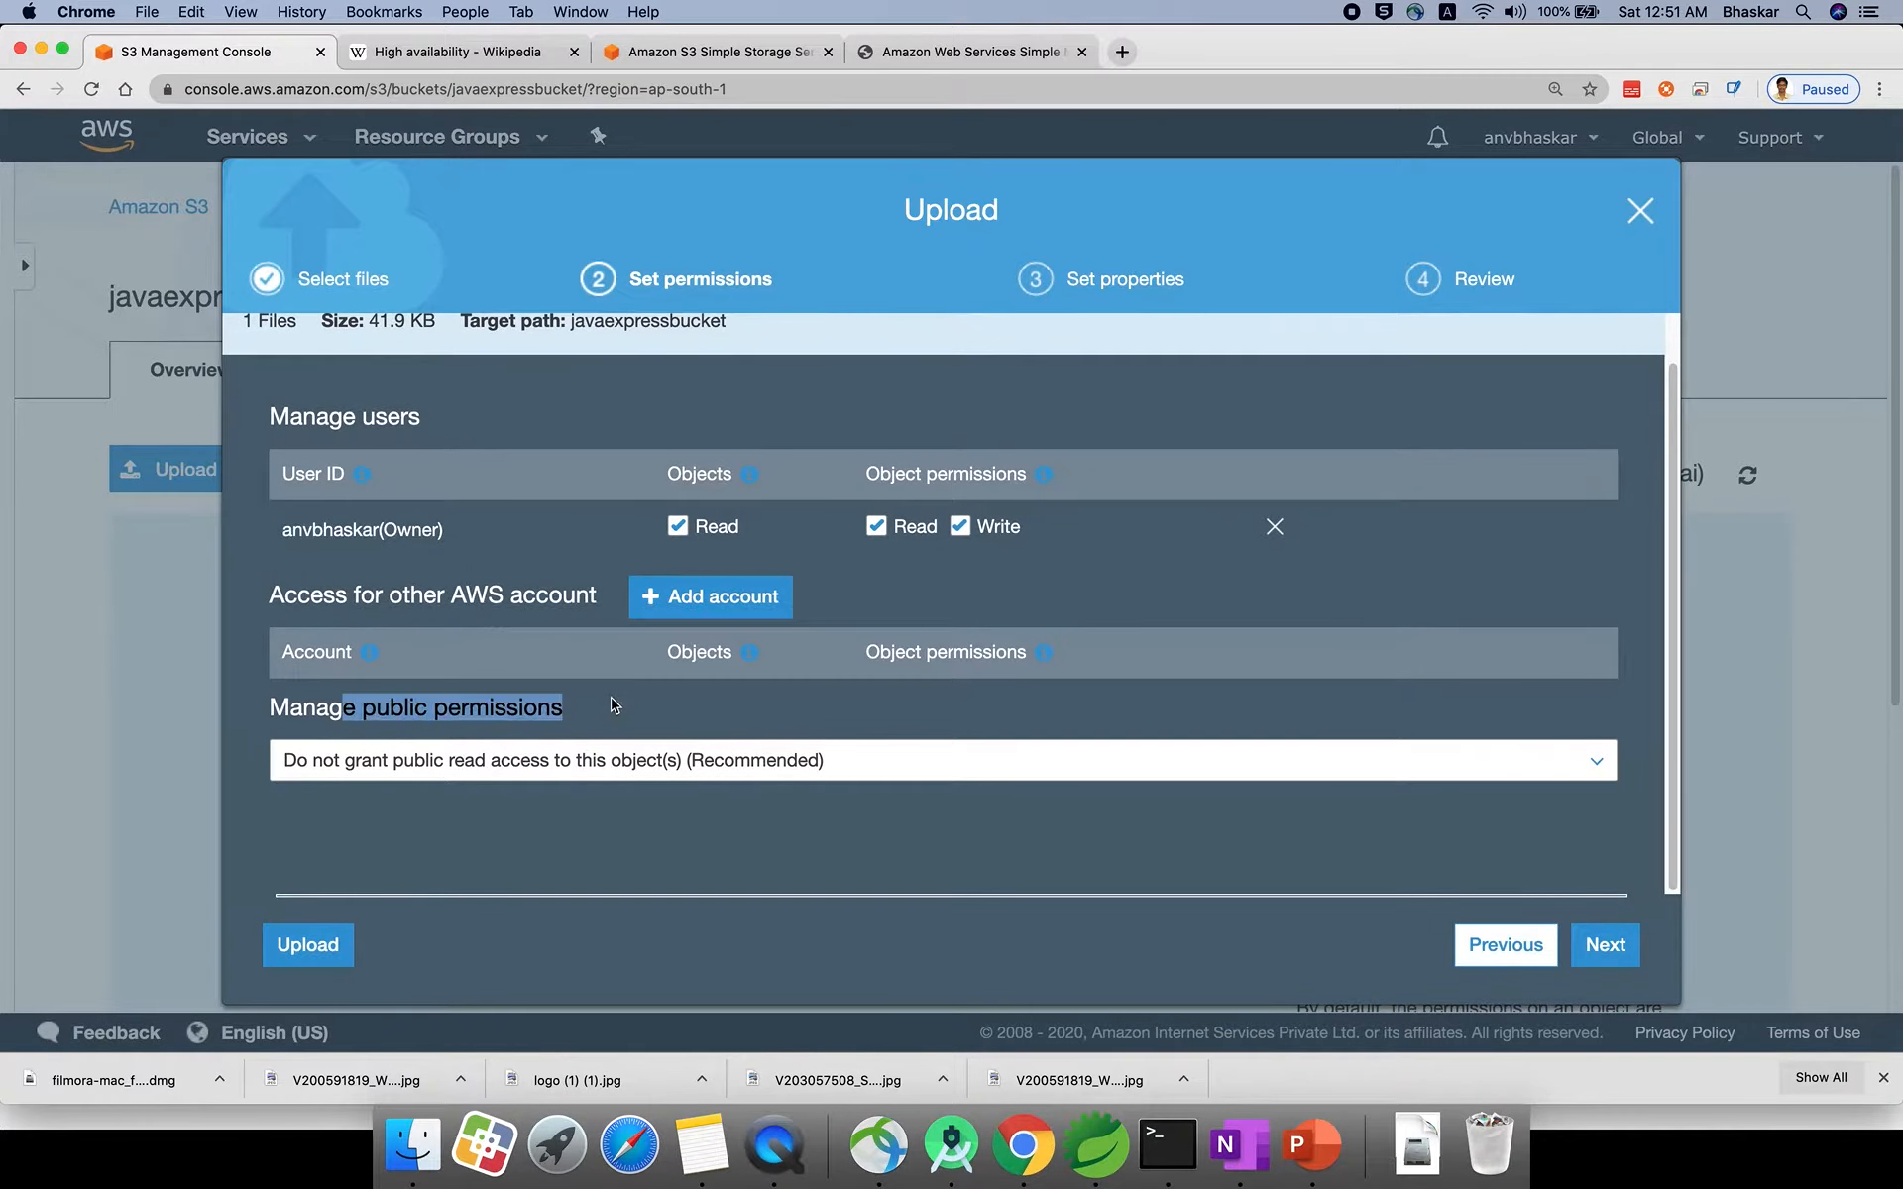
click(1605, 945)
Review the storage classes for the upload and choose Standard.
scroll(941, 738, down, 2)
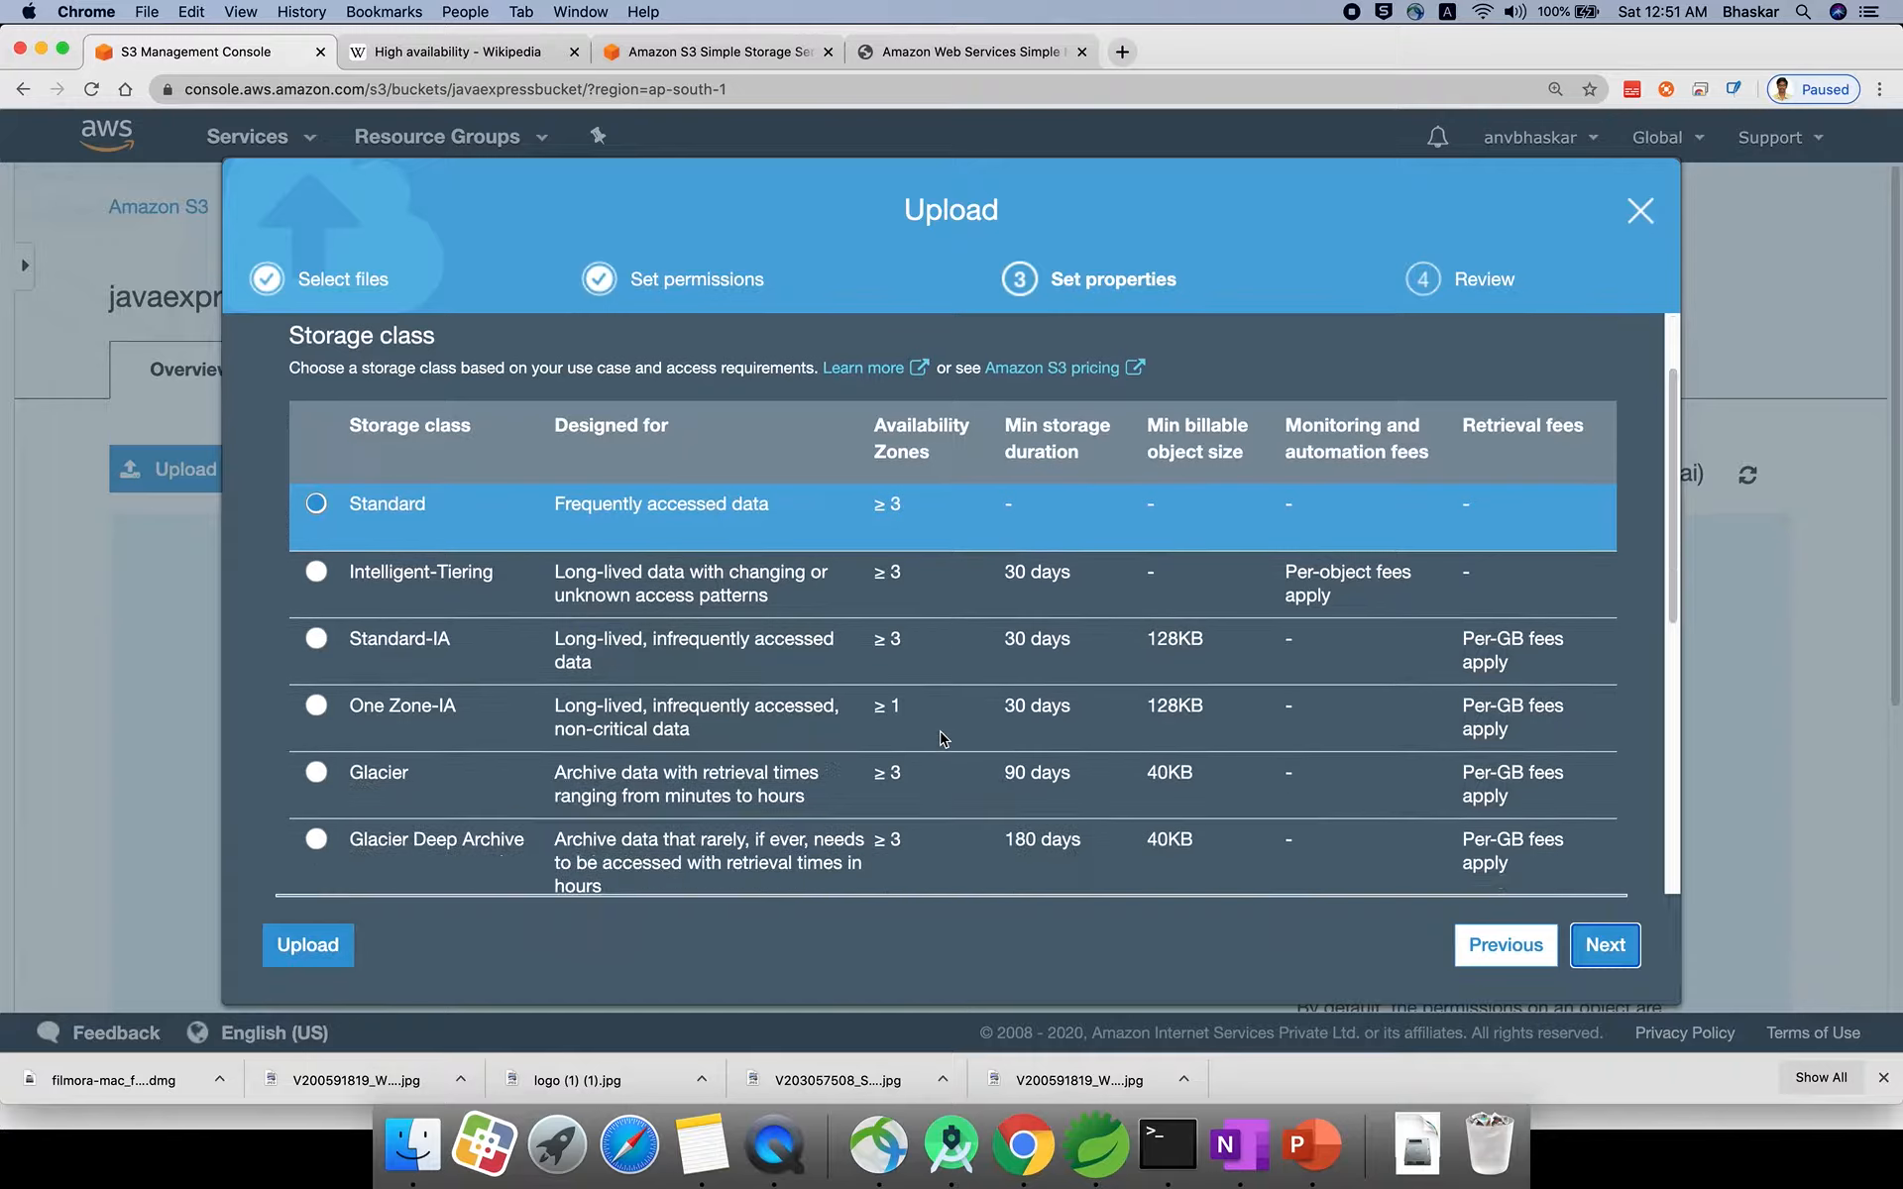
scroll(941, 738, down, 2)
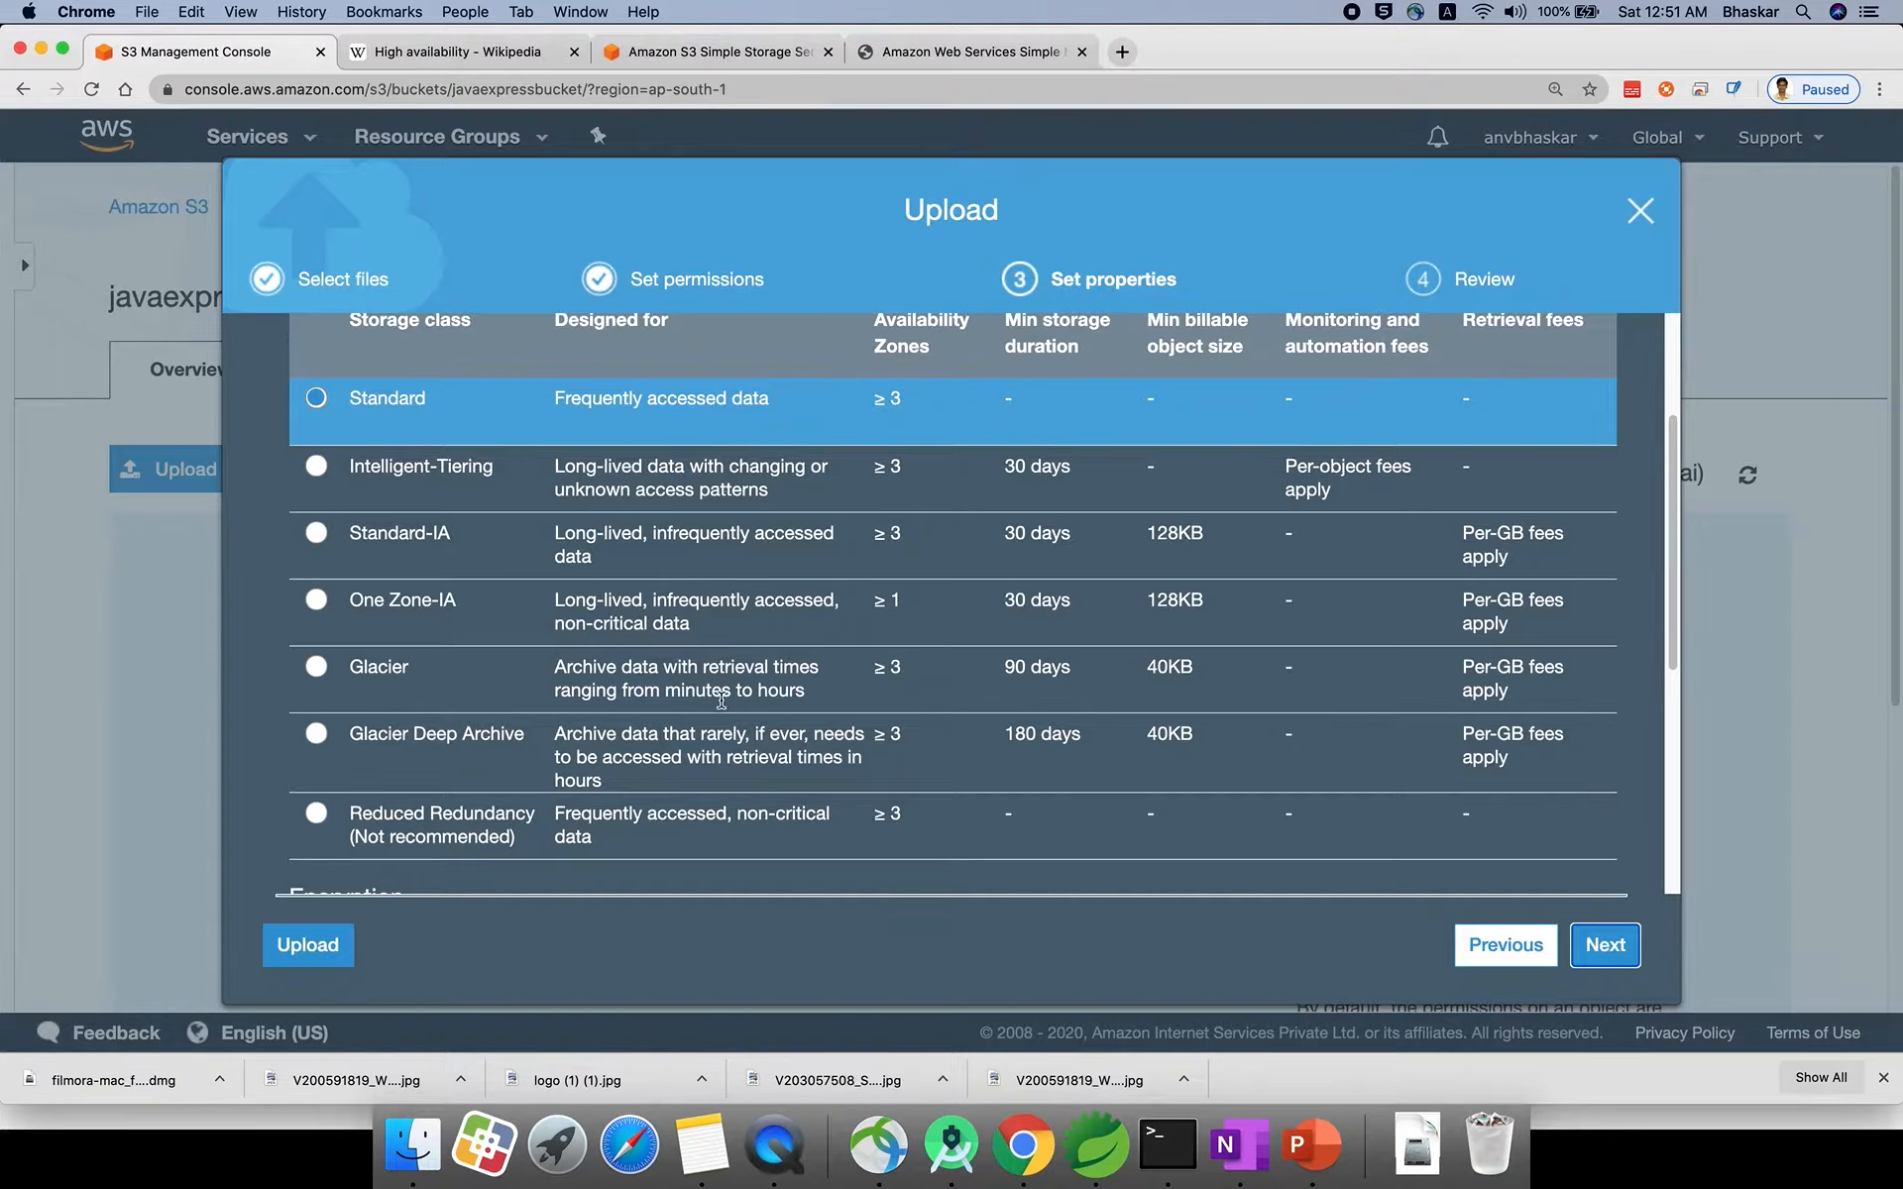
click(393, 477)
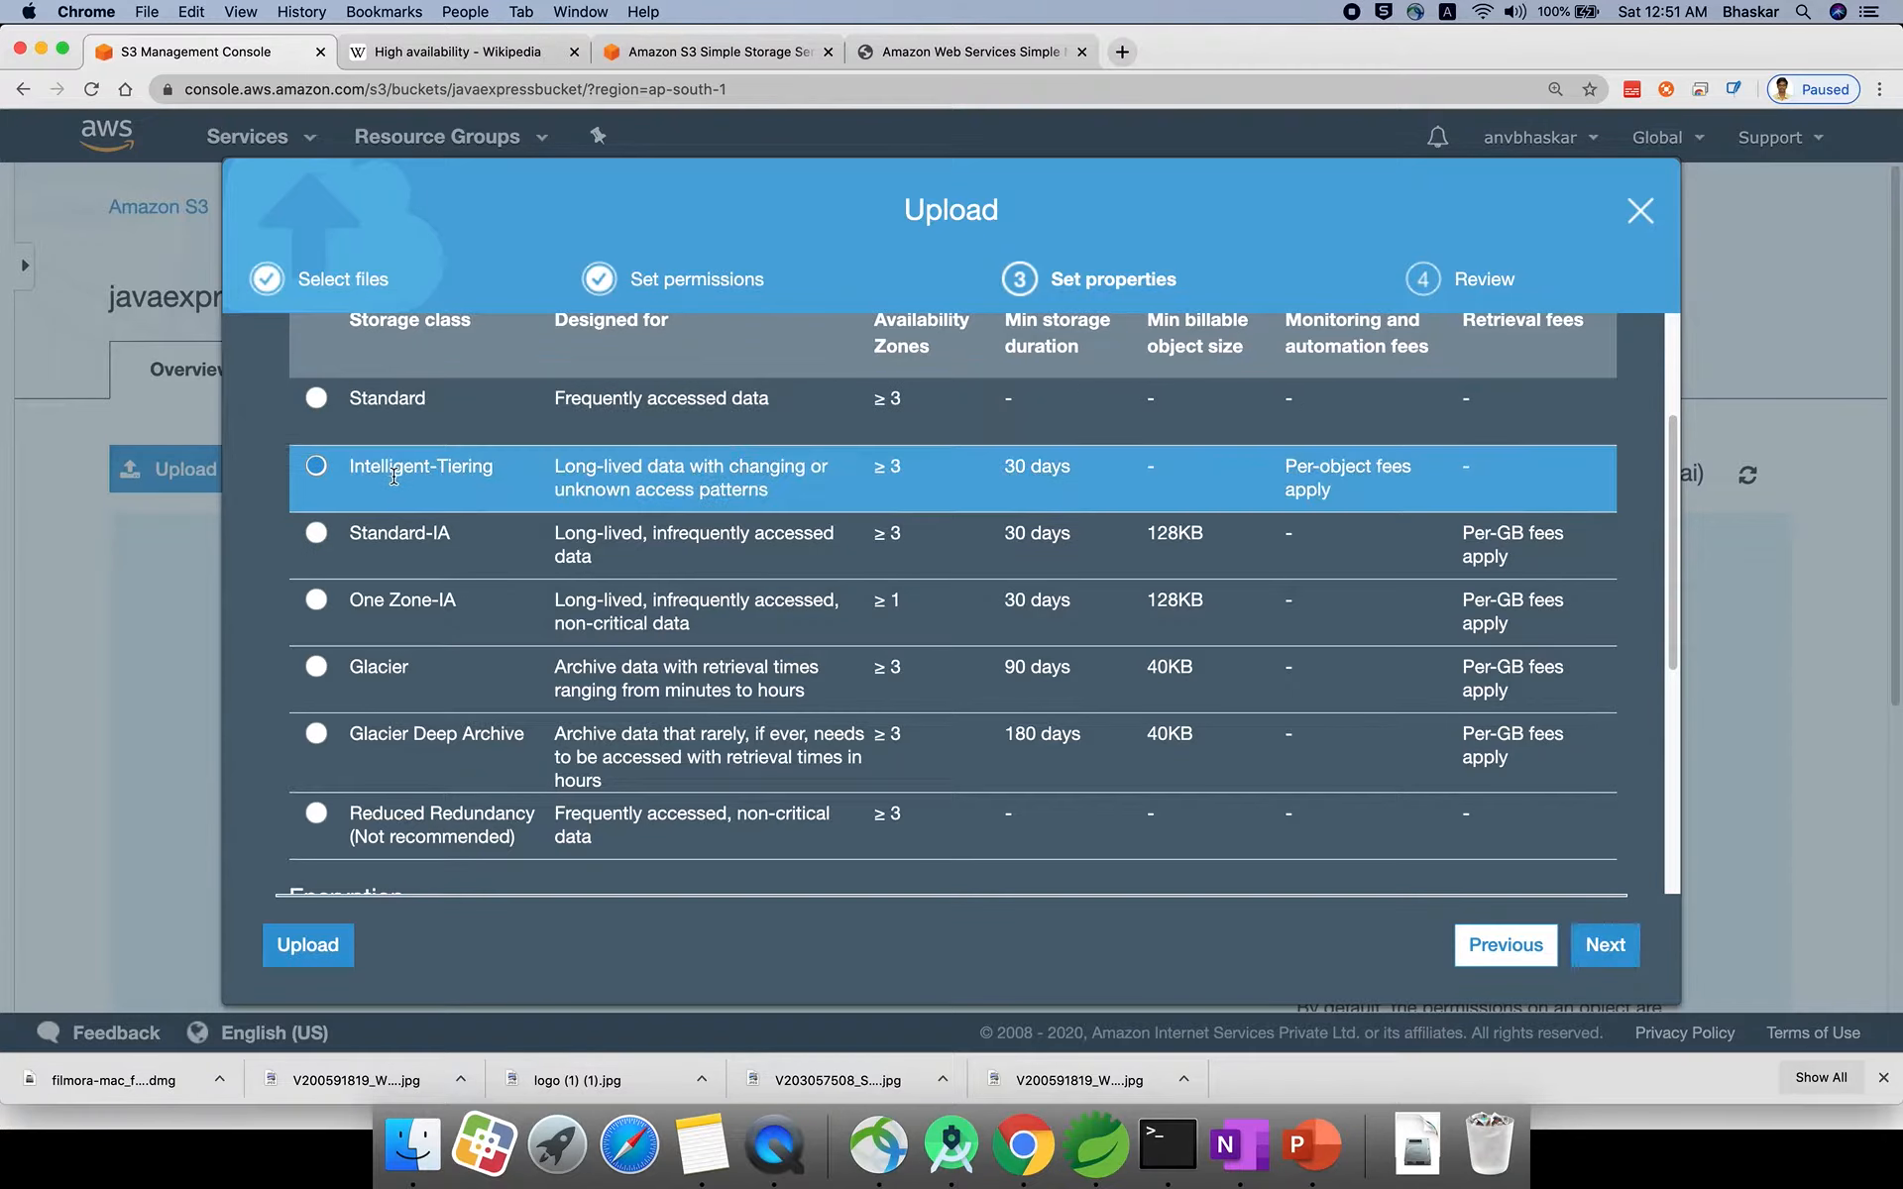
click(315, 401)
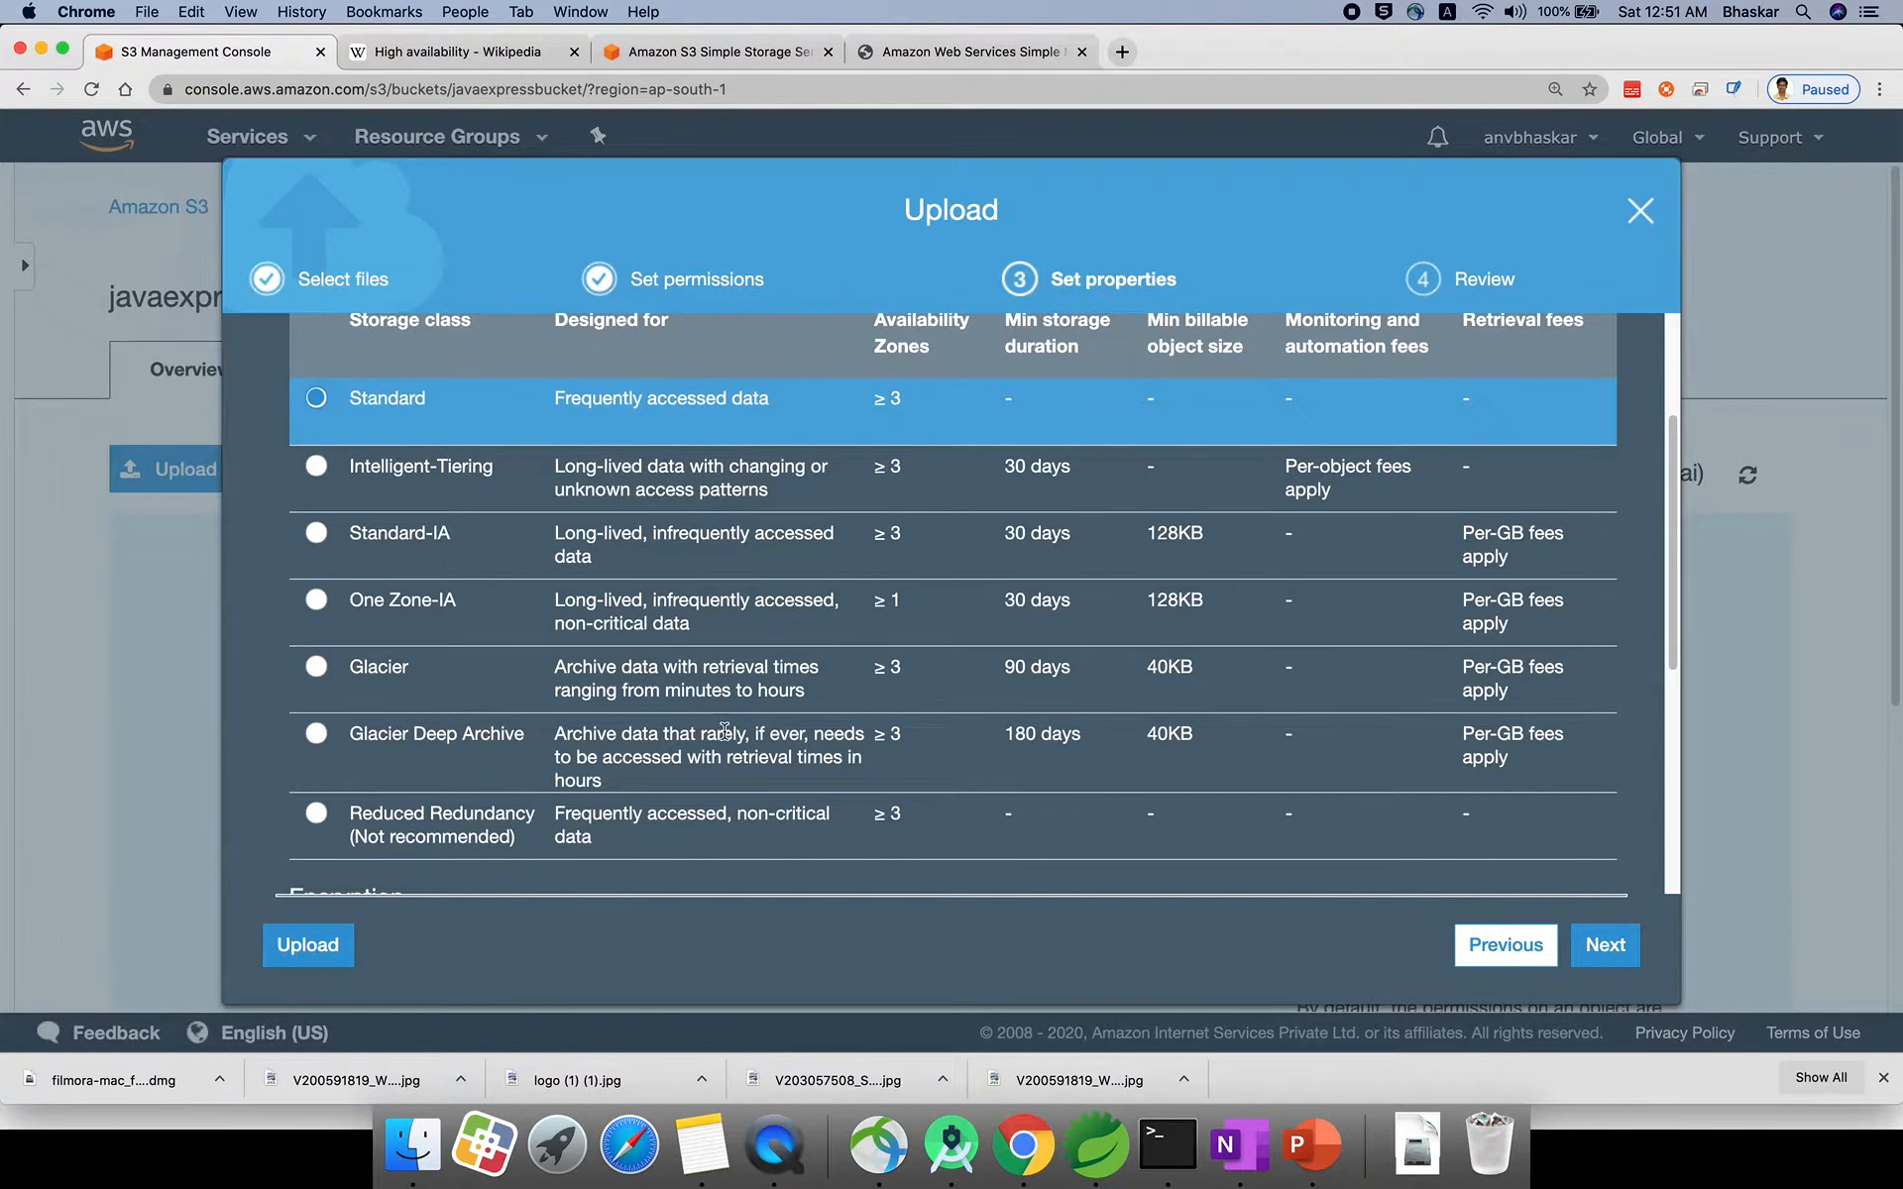
Keep encryption set to None with no metadata or tags, and upload logo.jpg to the bucket.
scroll(725, 730, down, 3)
scroll(724, 730, down, 4)
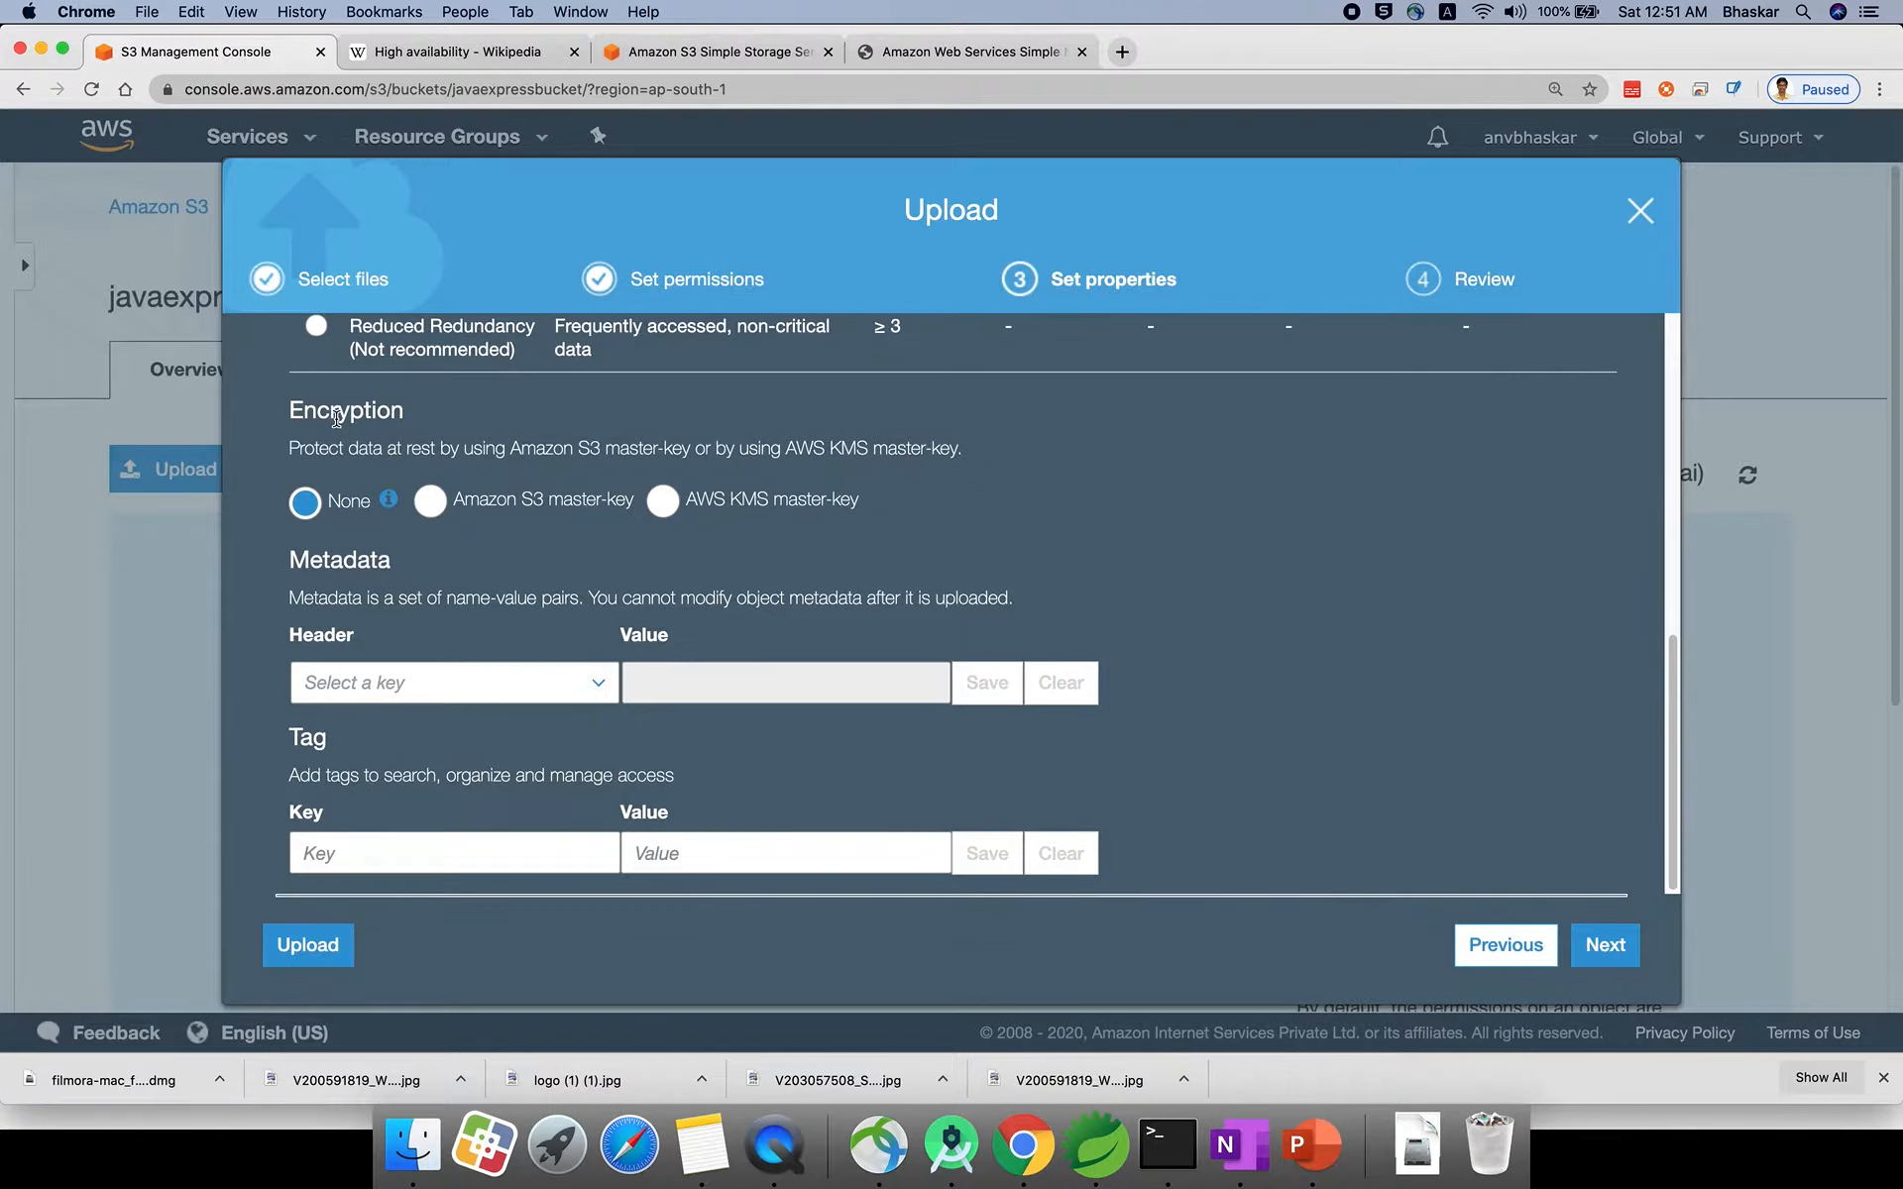
click(586, 682)
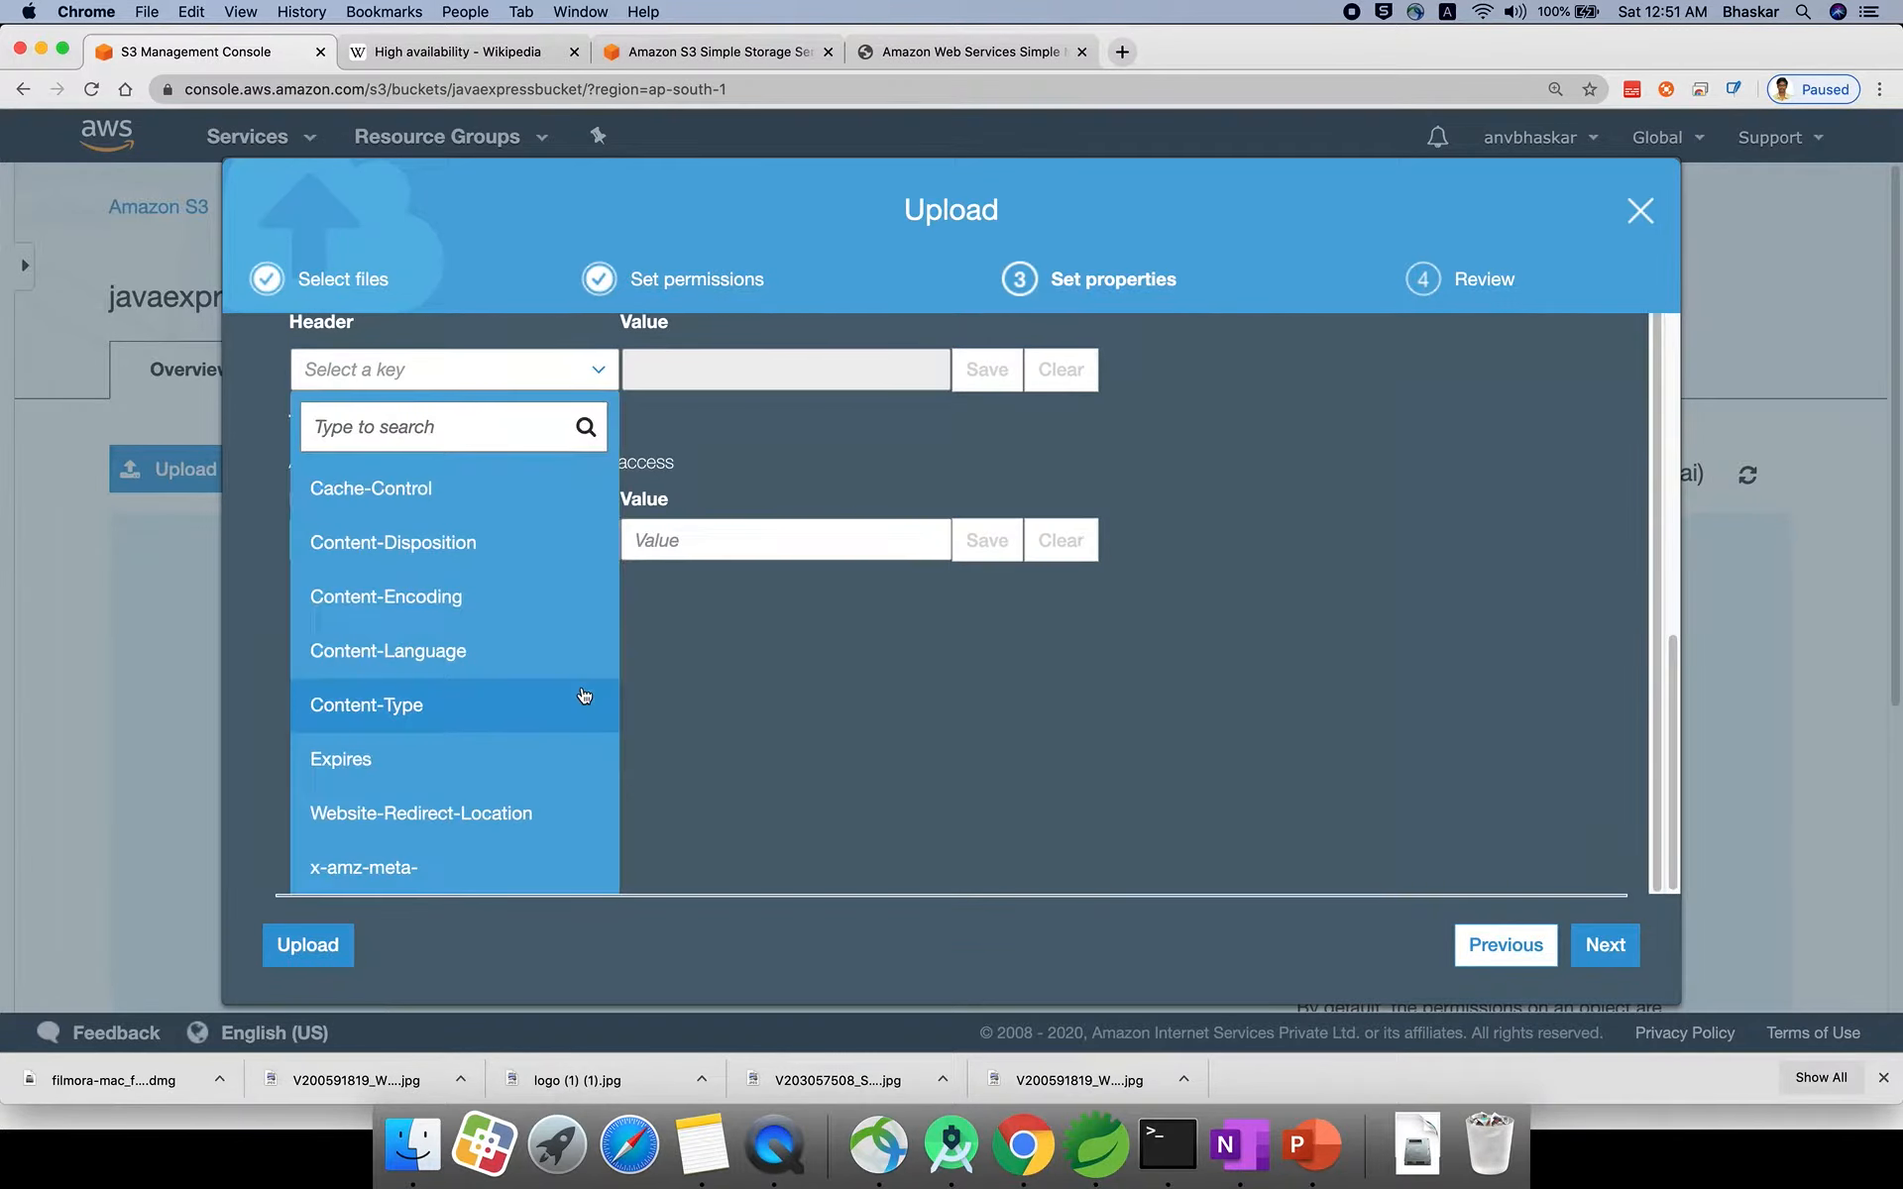
click(861, 700)
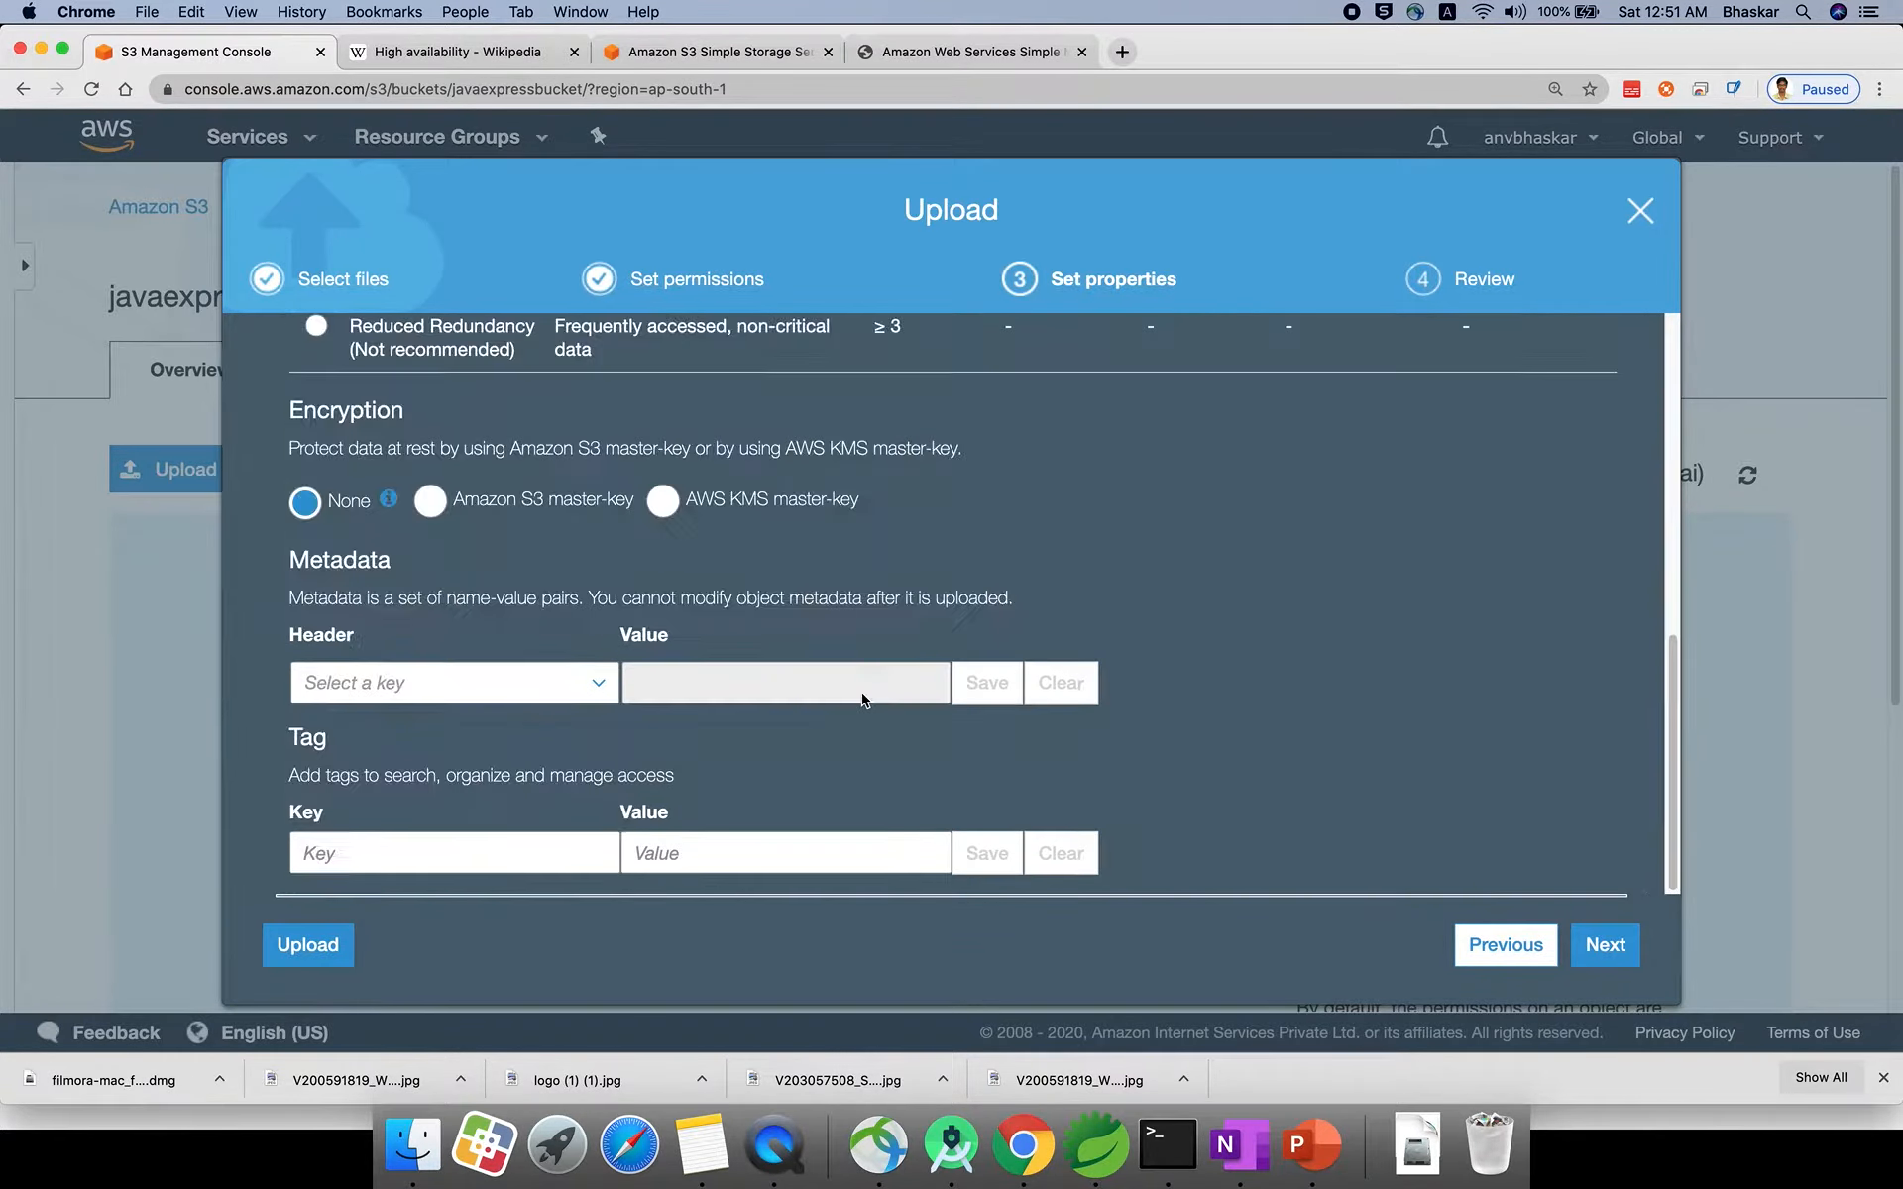
scroll(867, 693, up, 5)
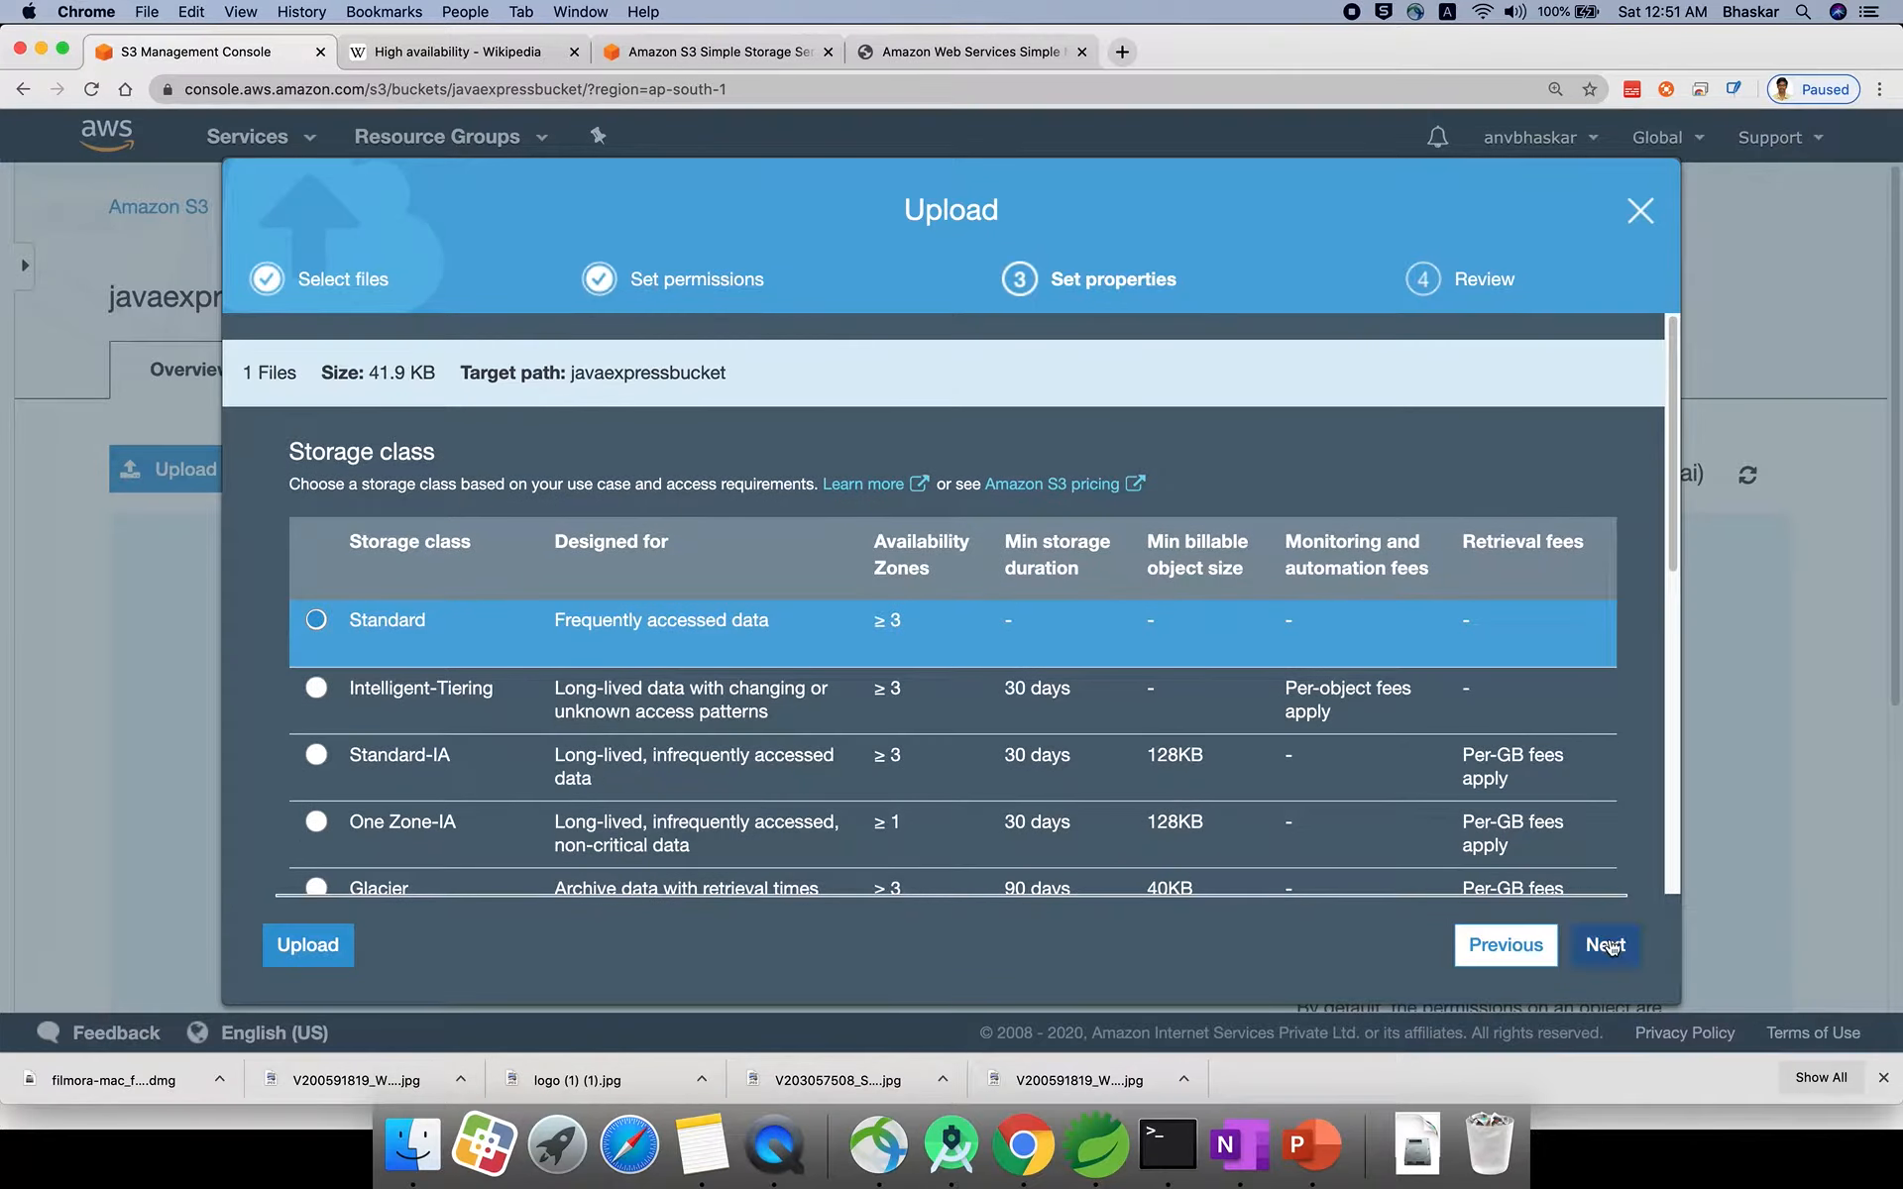
click(1606, 946)
click(1611, 945)
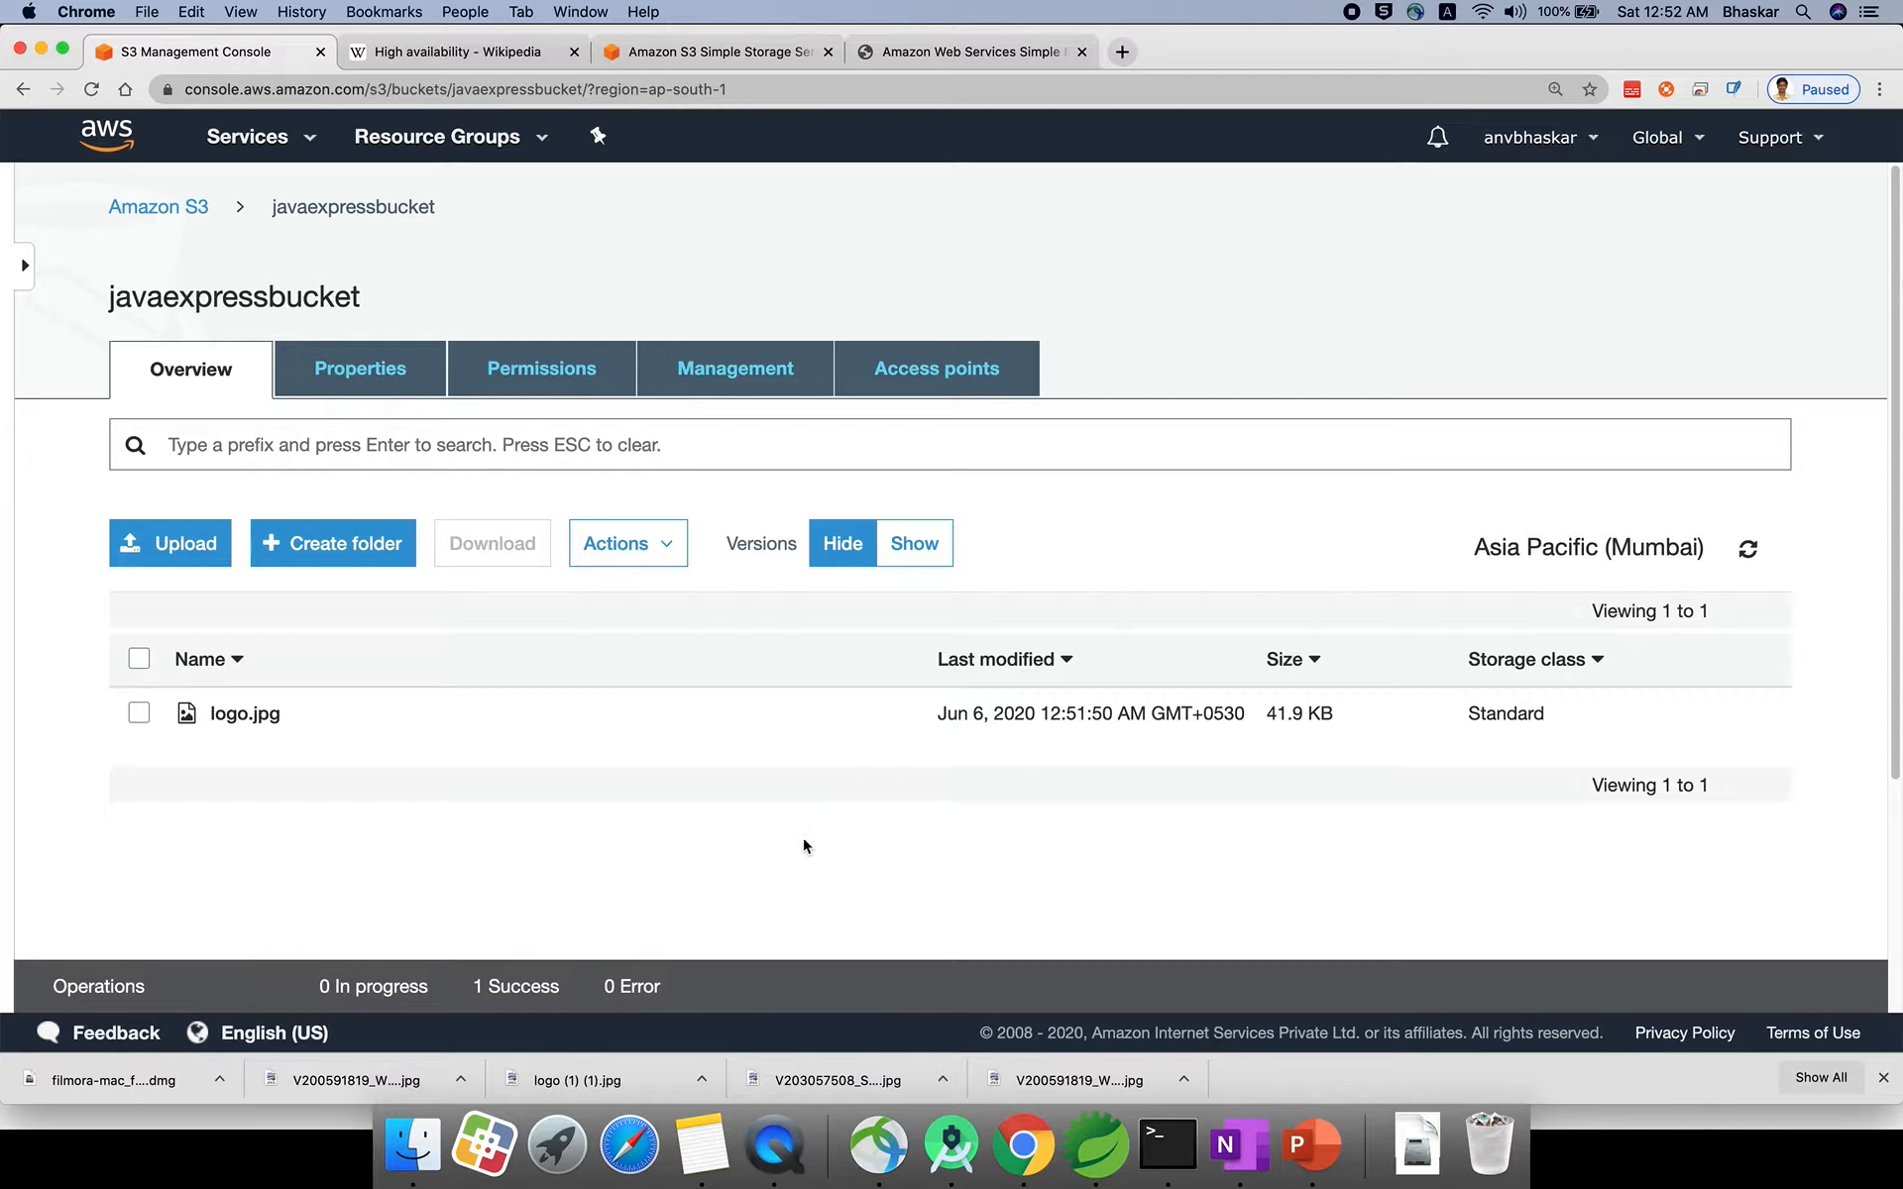
View the bucket's properties and its public access permissions.
click(358, 371)
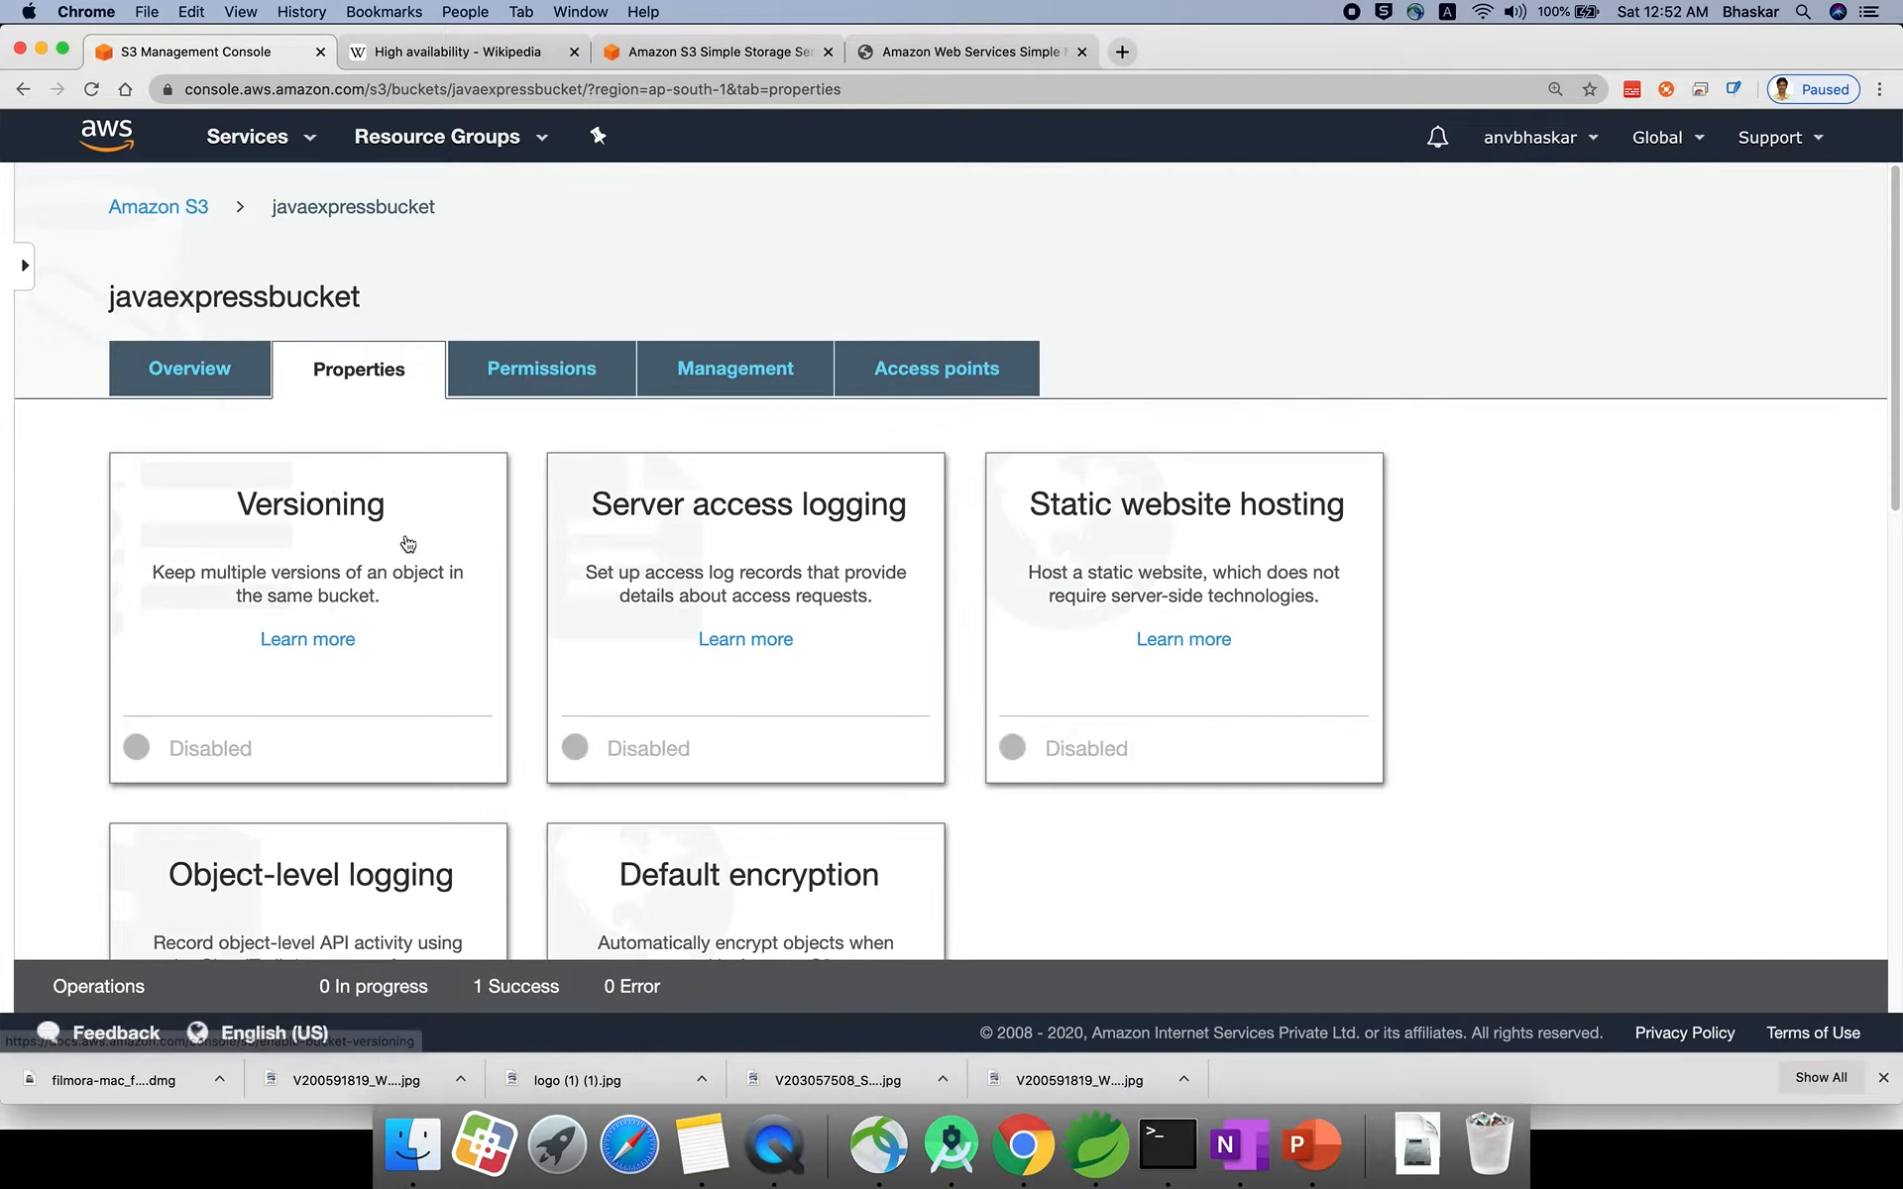
click(550, 367)
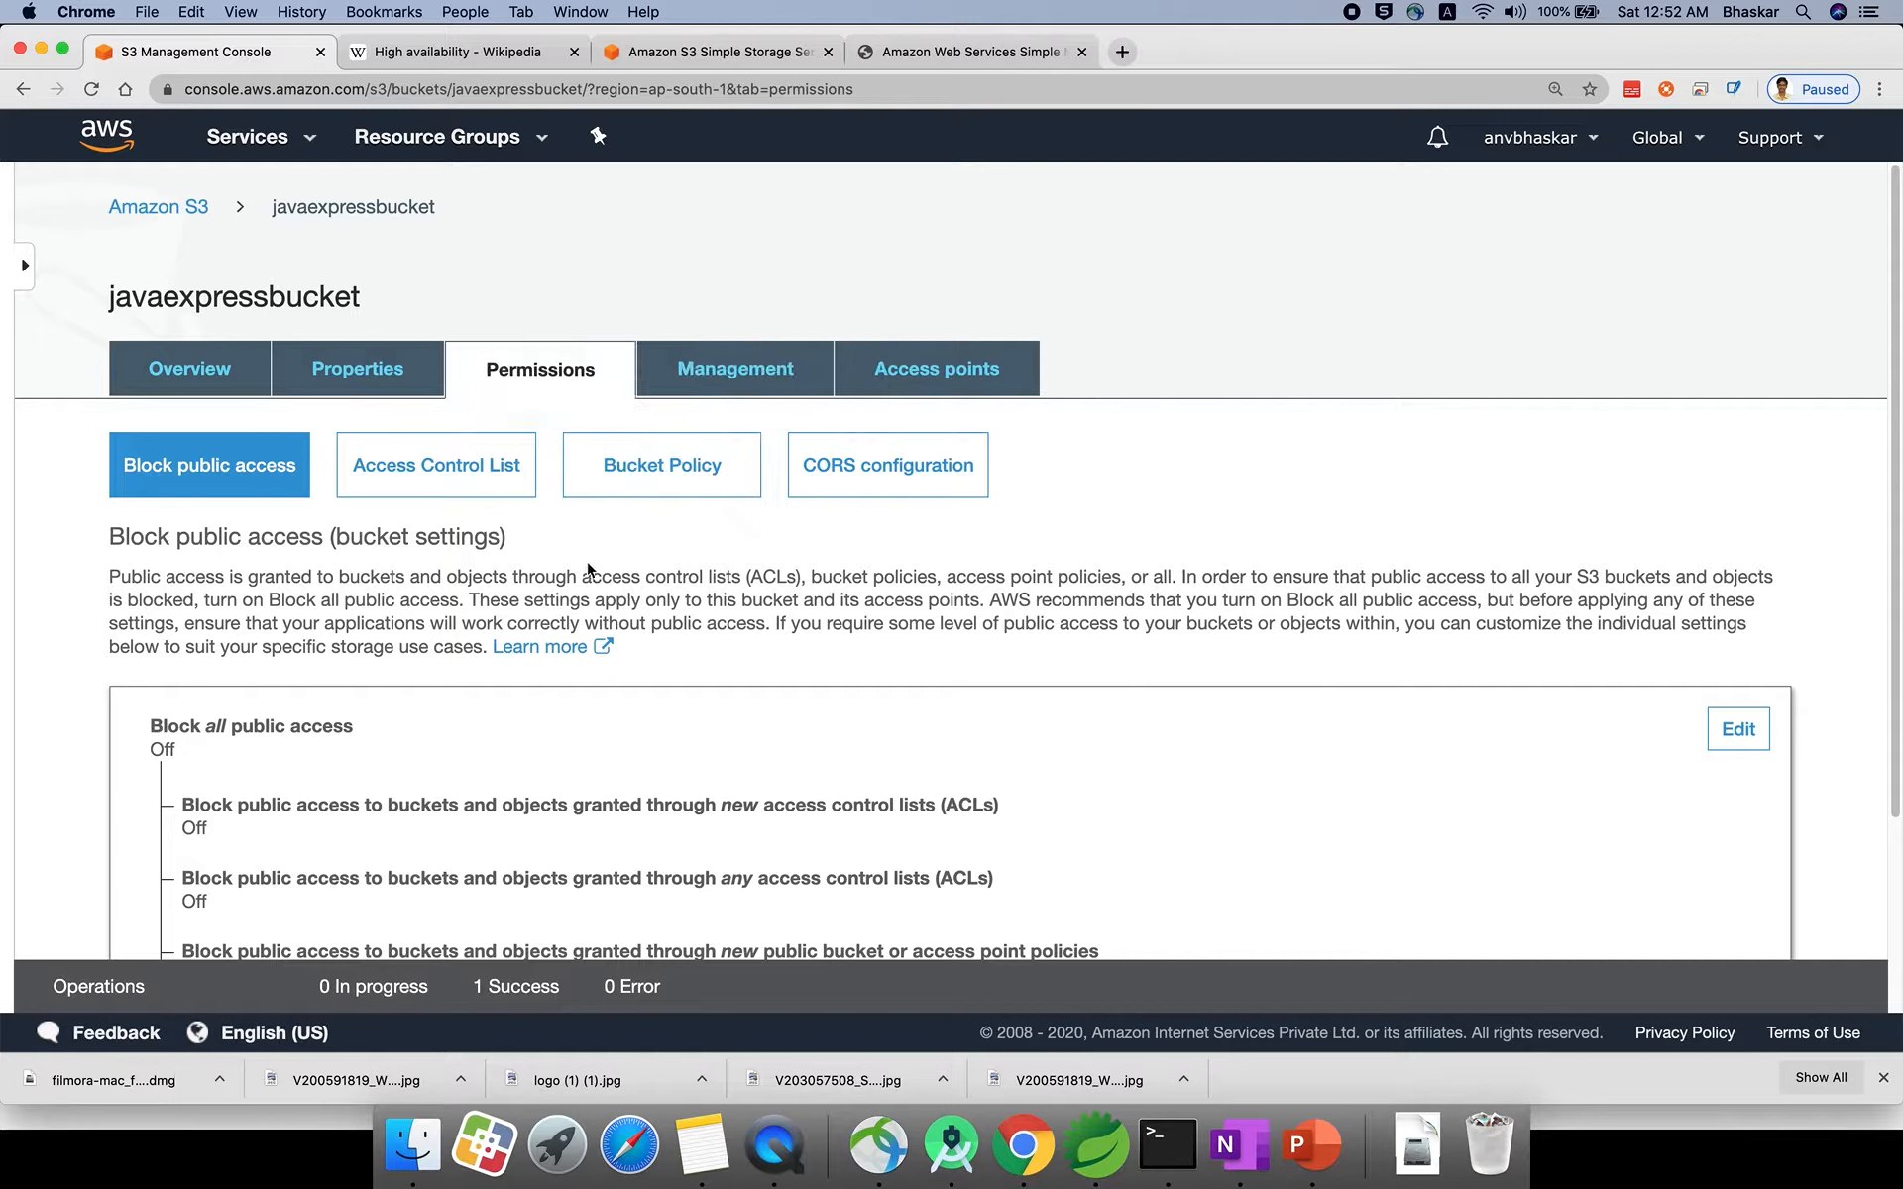
Start a new lifecycle rule for javaexpressbucket and name it Lifecycle1.
click(739, 373)
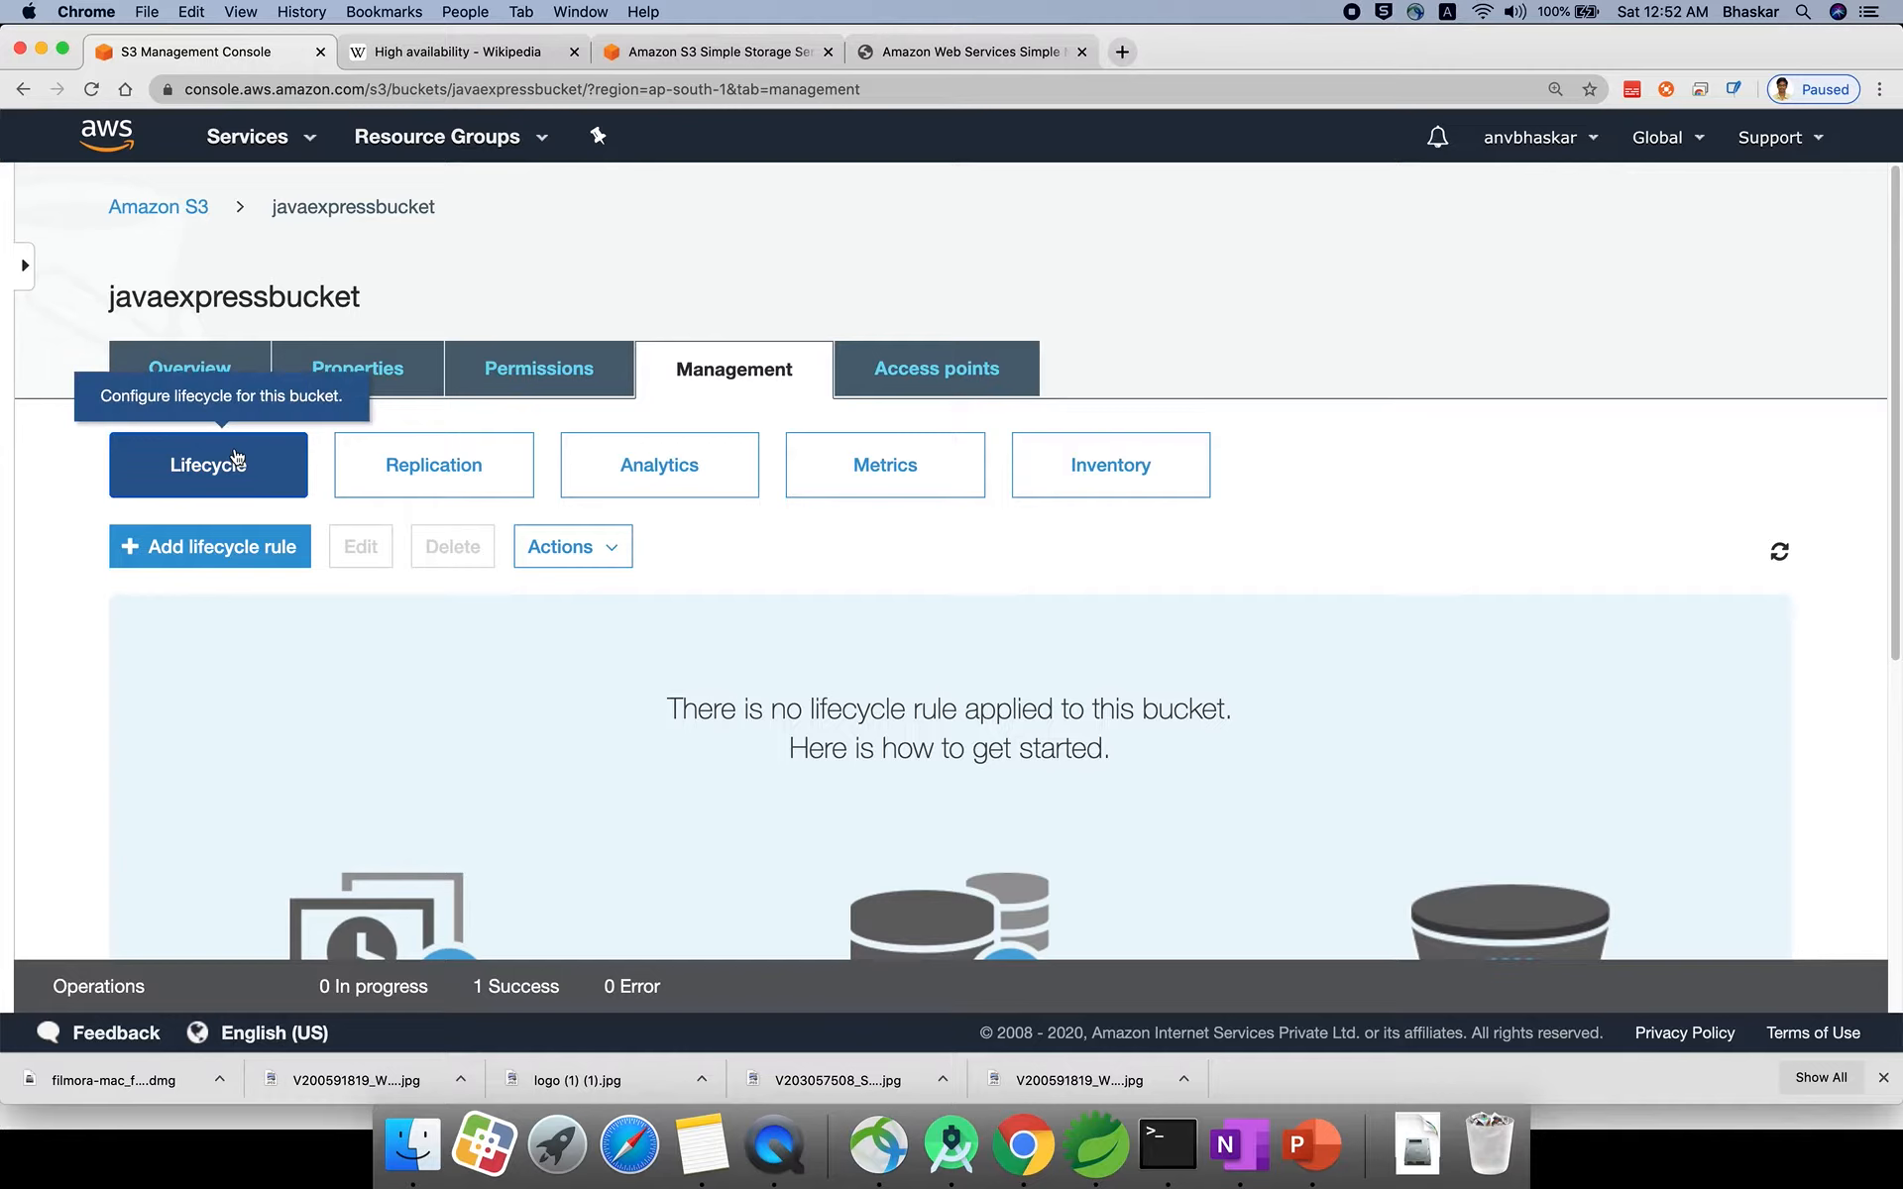
scroll(298, 714, down, 1)
click(194, 495)
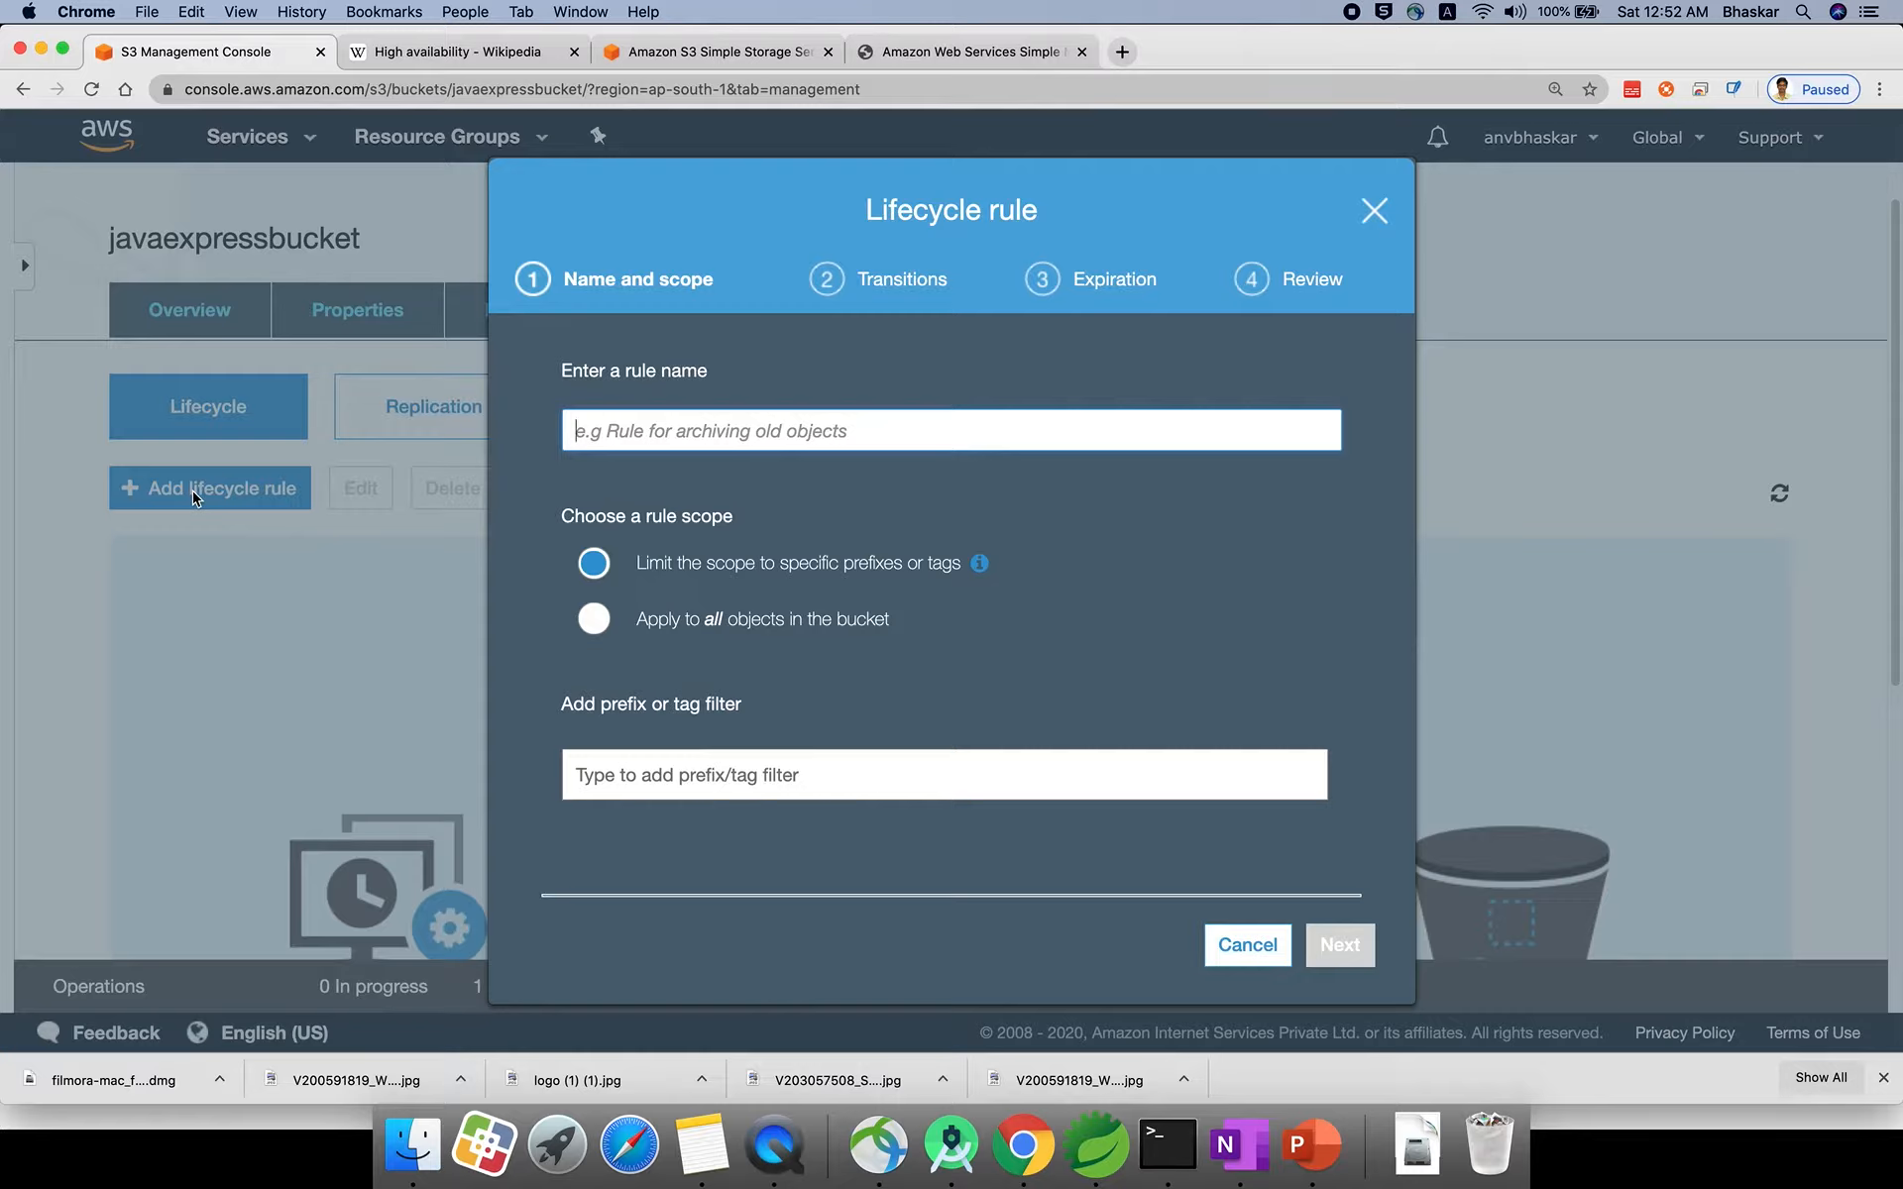
text(Lif)
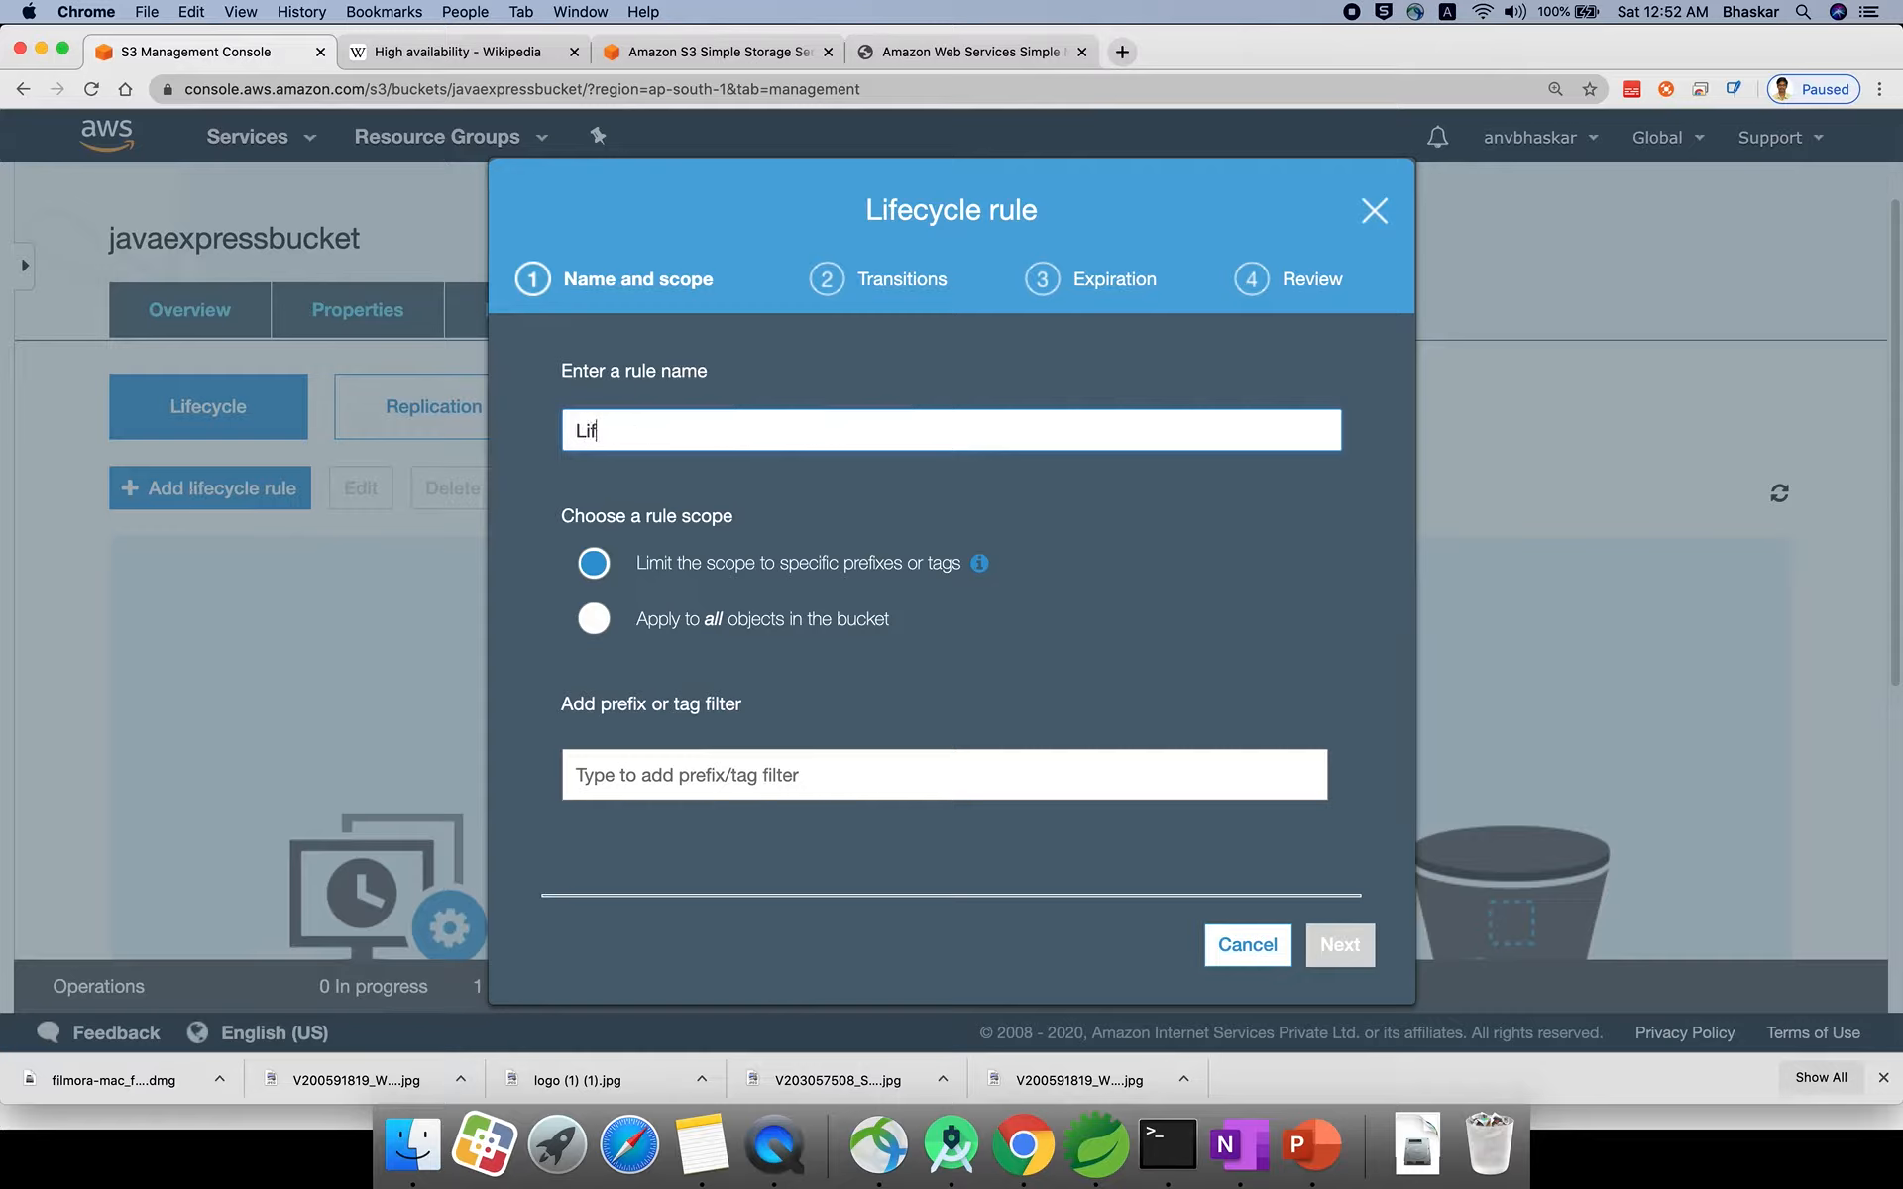
text(ecycle1)
Limit the lifecycle rule's scope with the prefix filter "trans".
drag(636, 575, 957, 575)
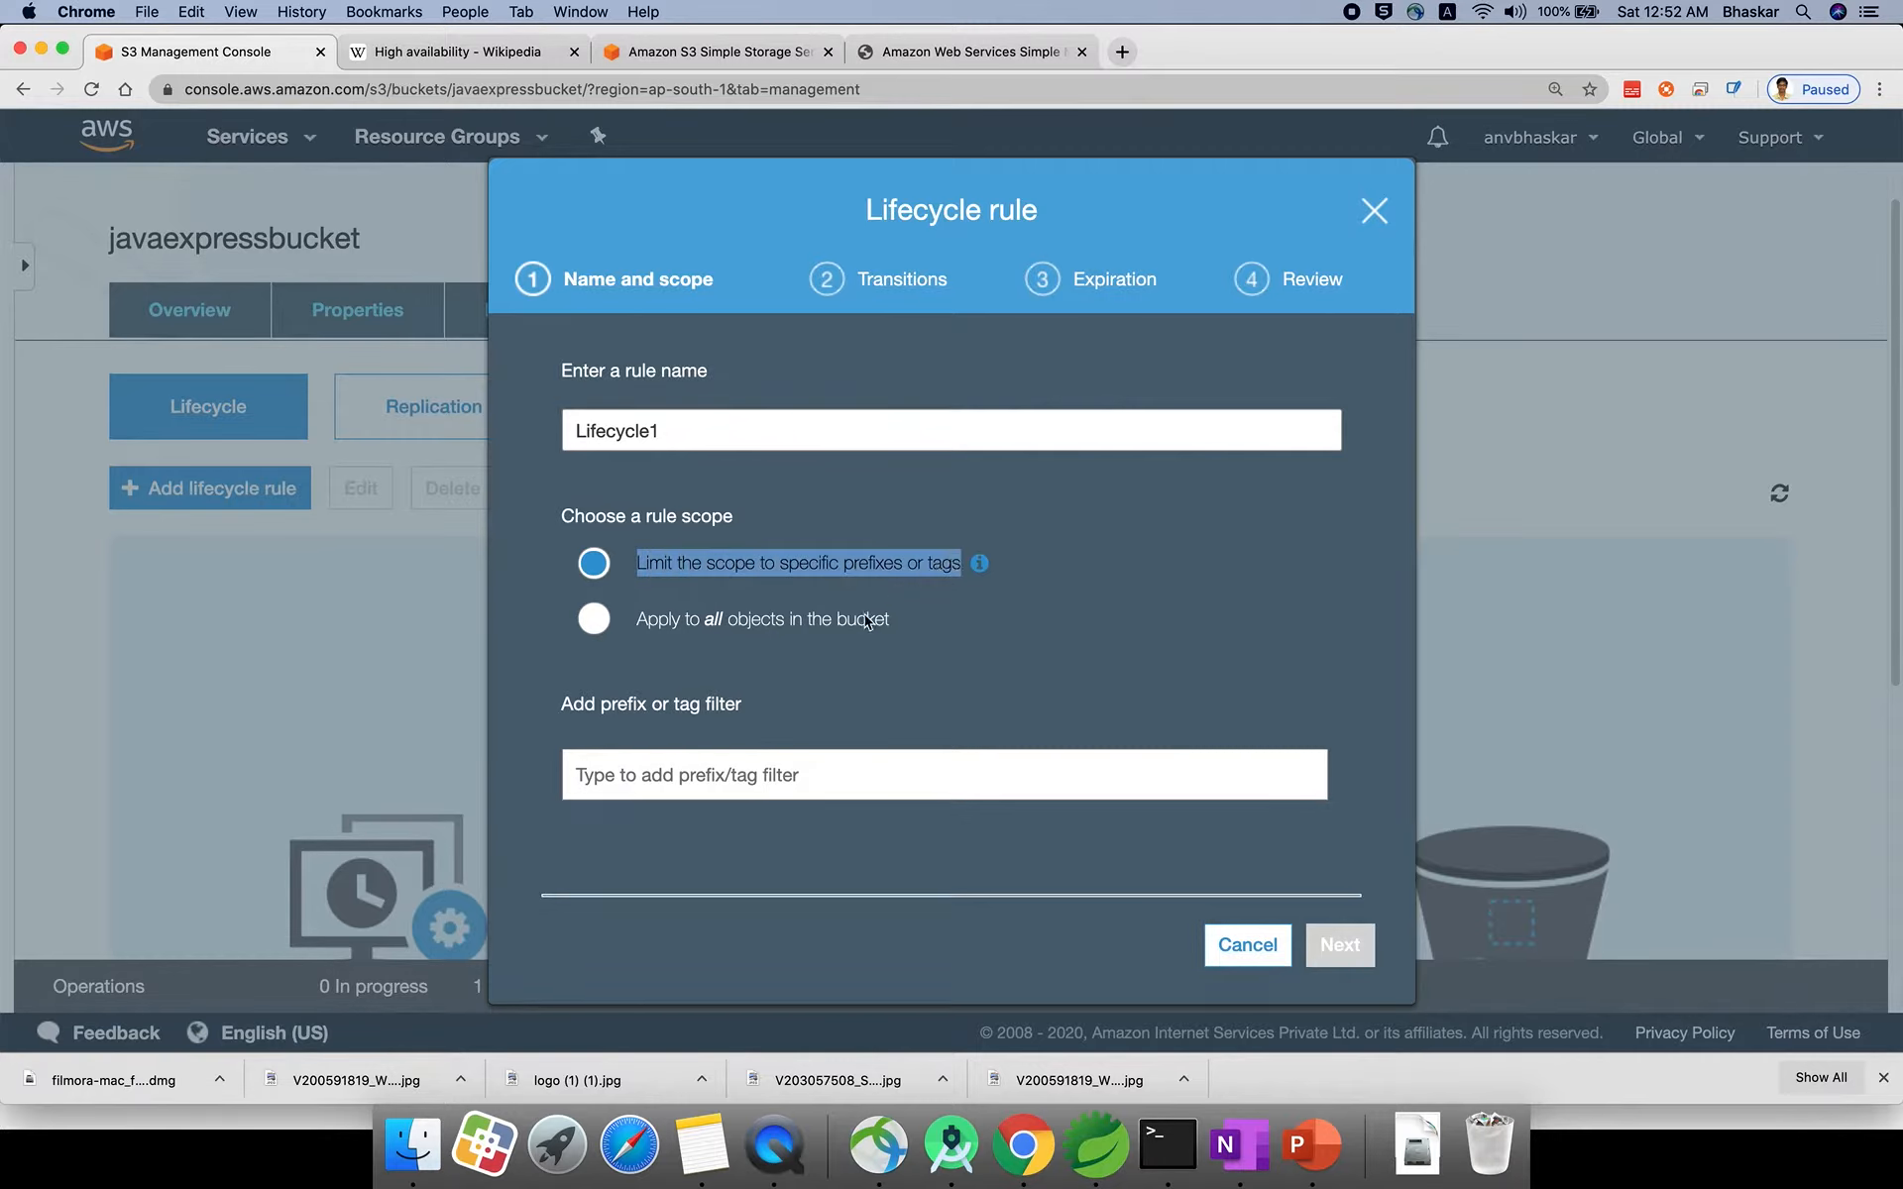
click(744, 778)
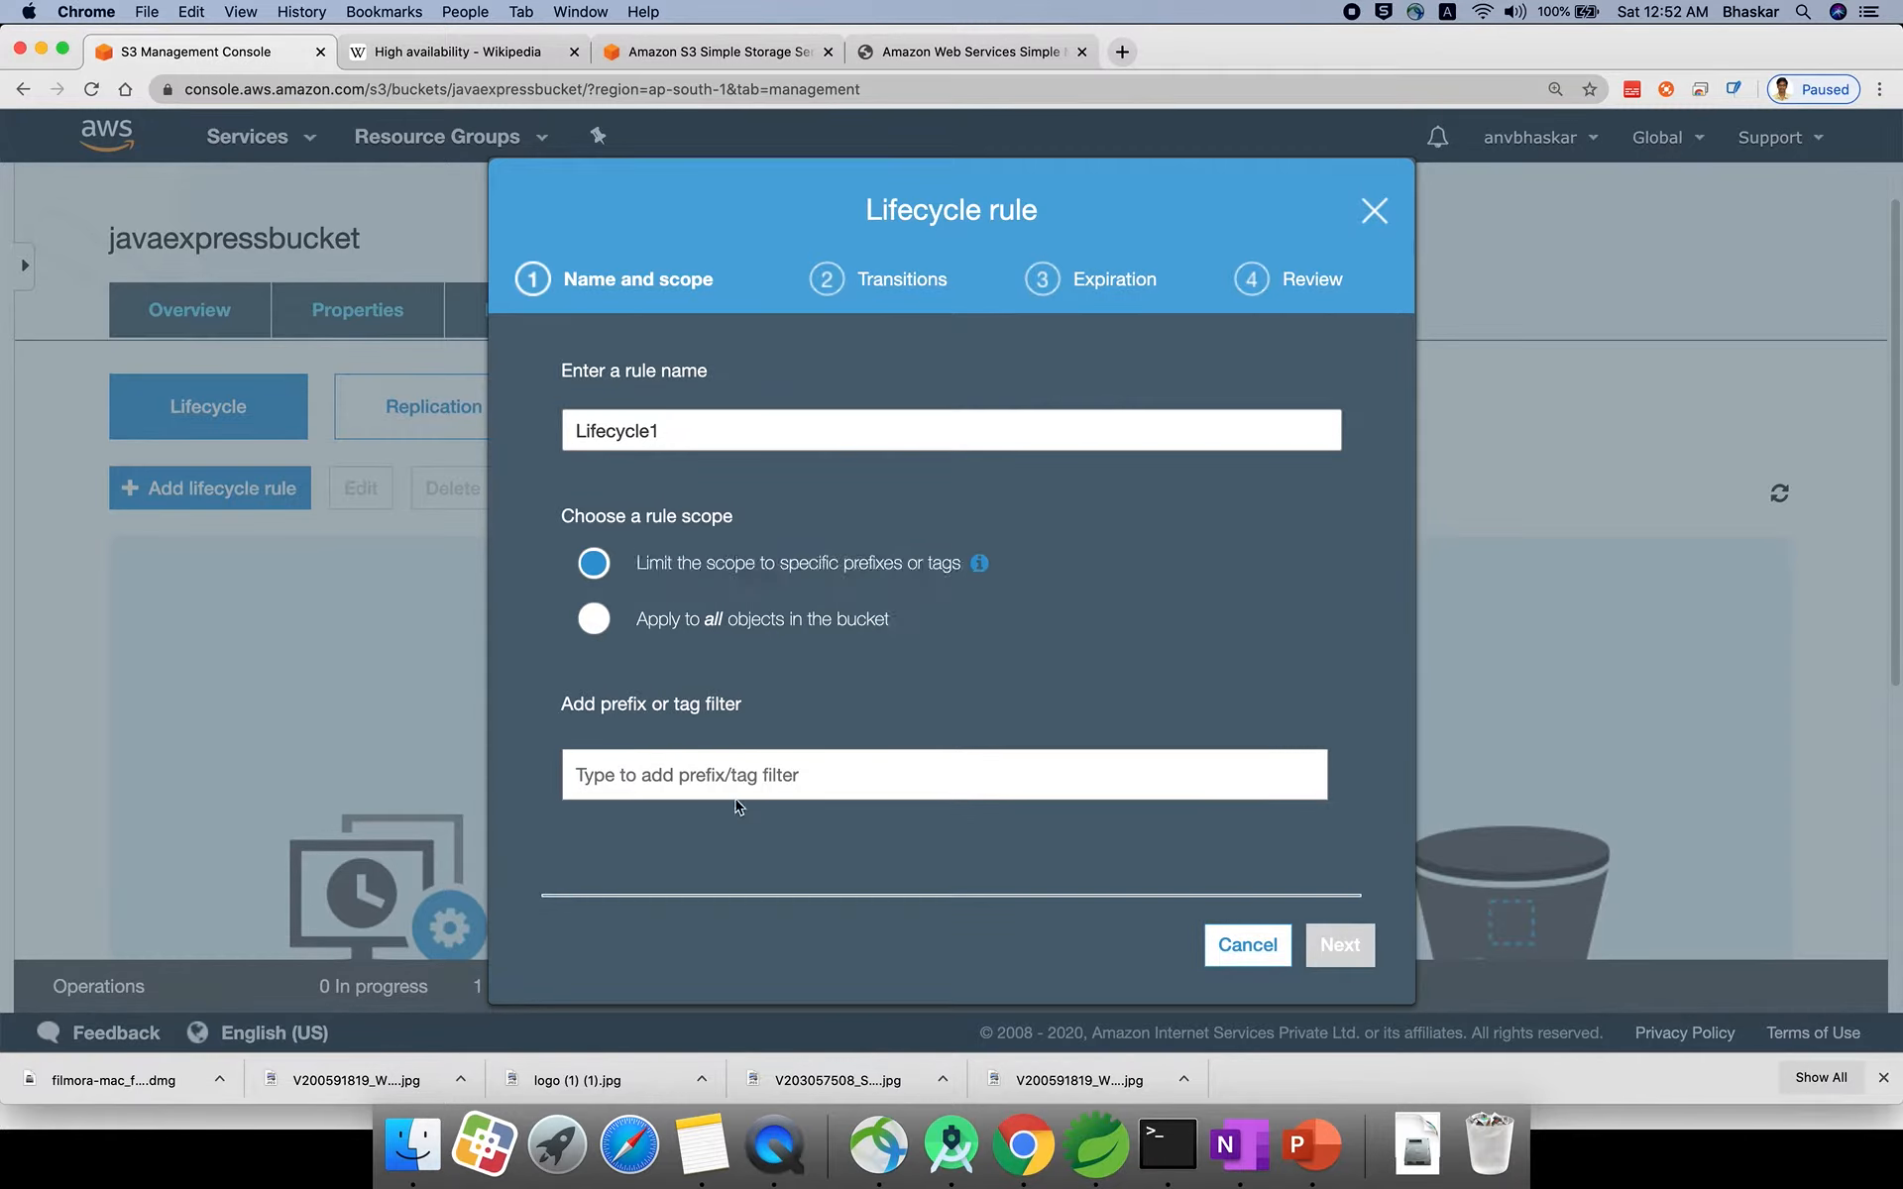
click(1013, 664)
click(719, 776)
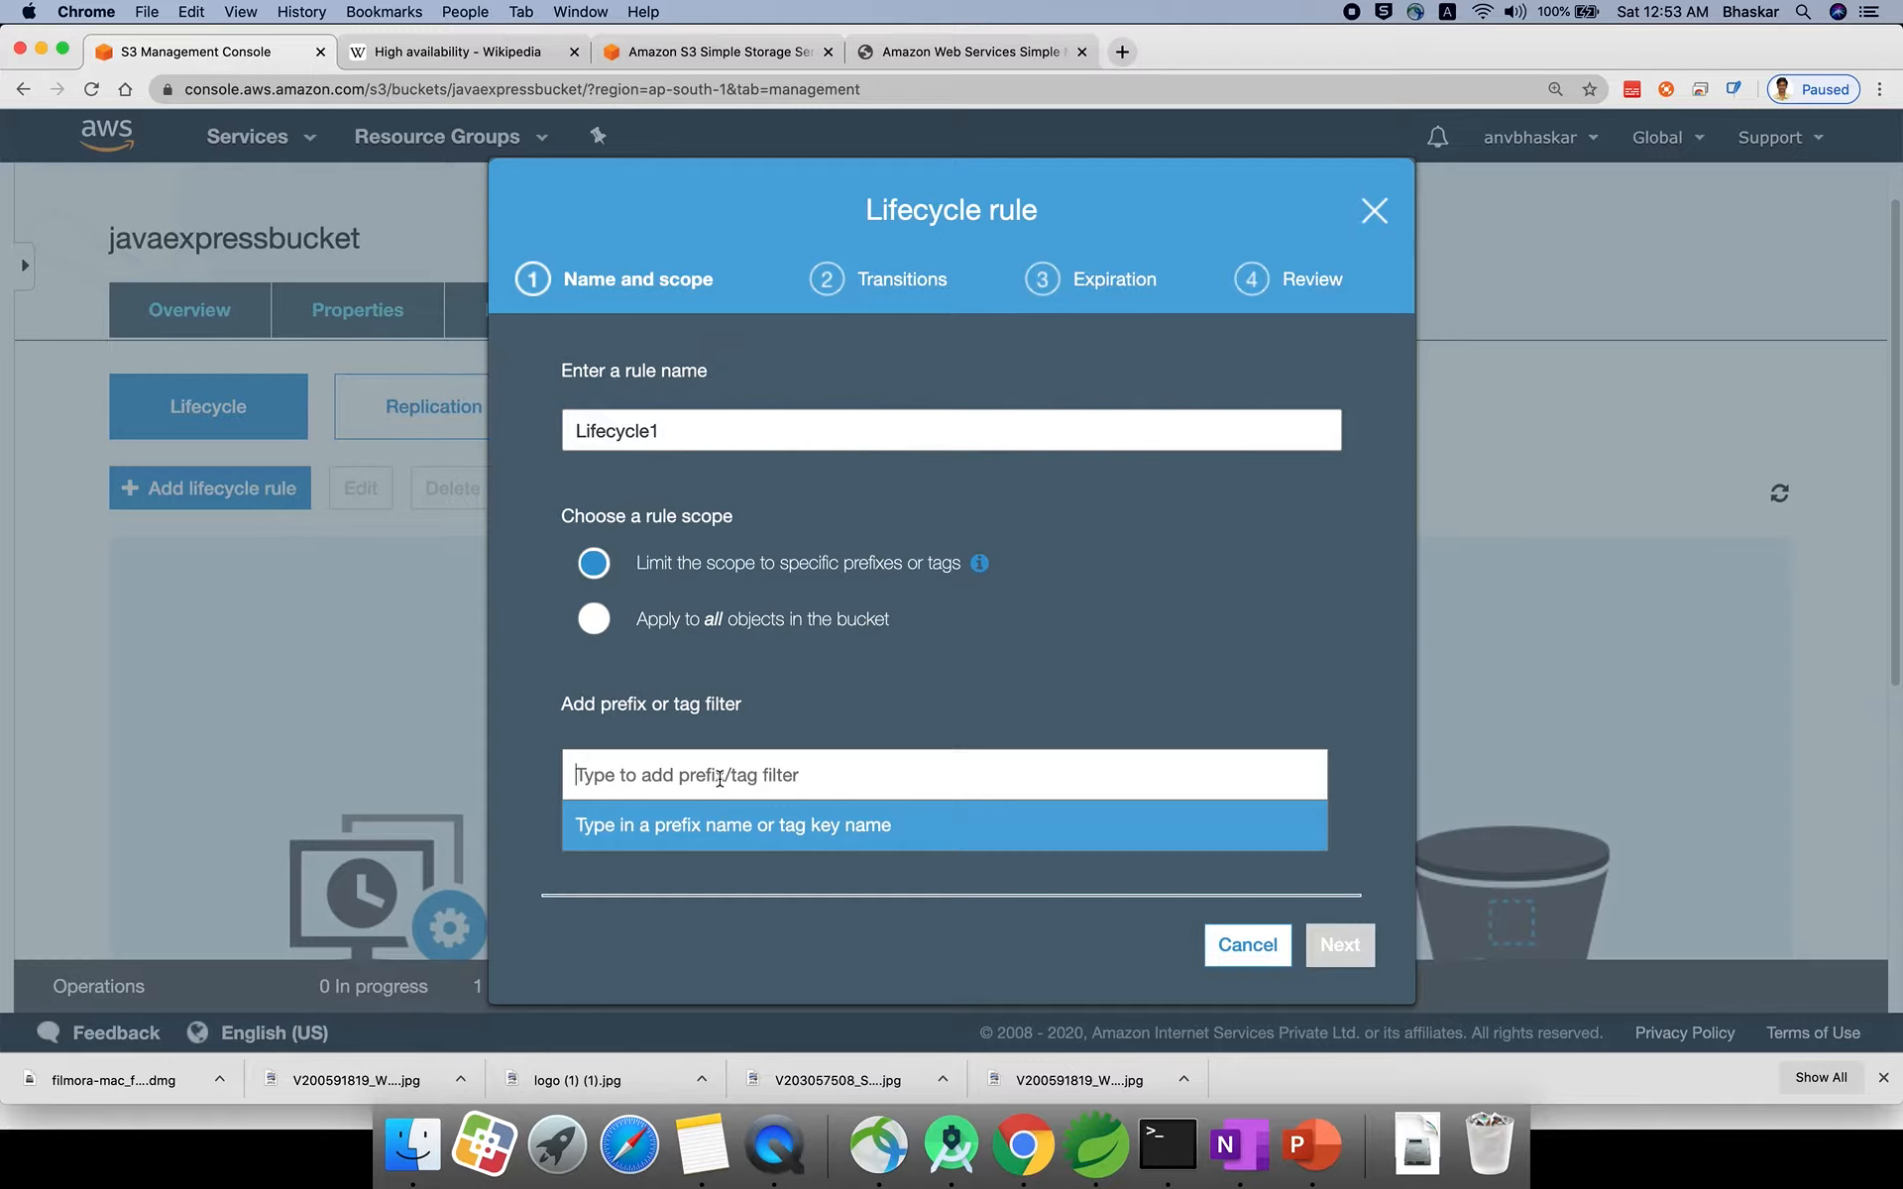
text(tra)
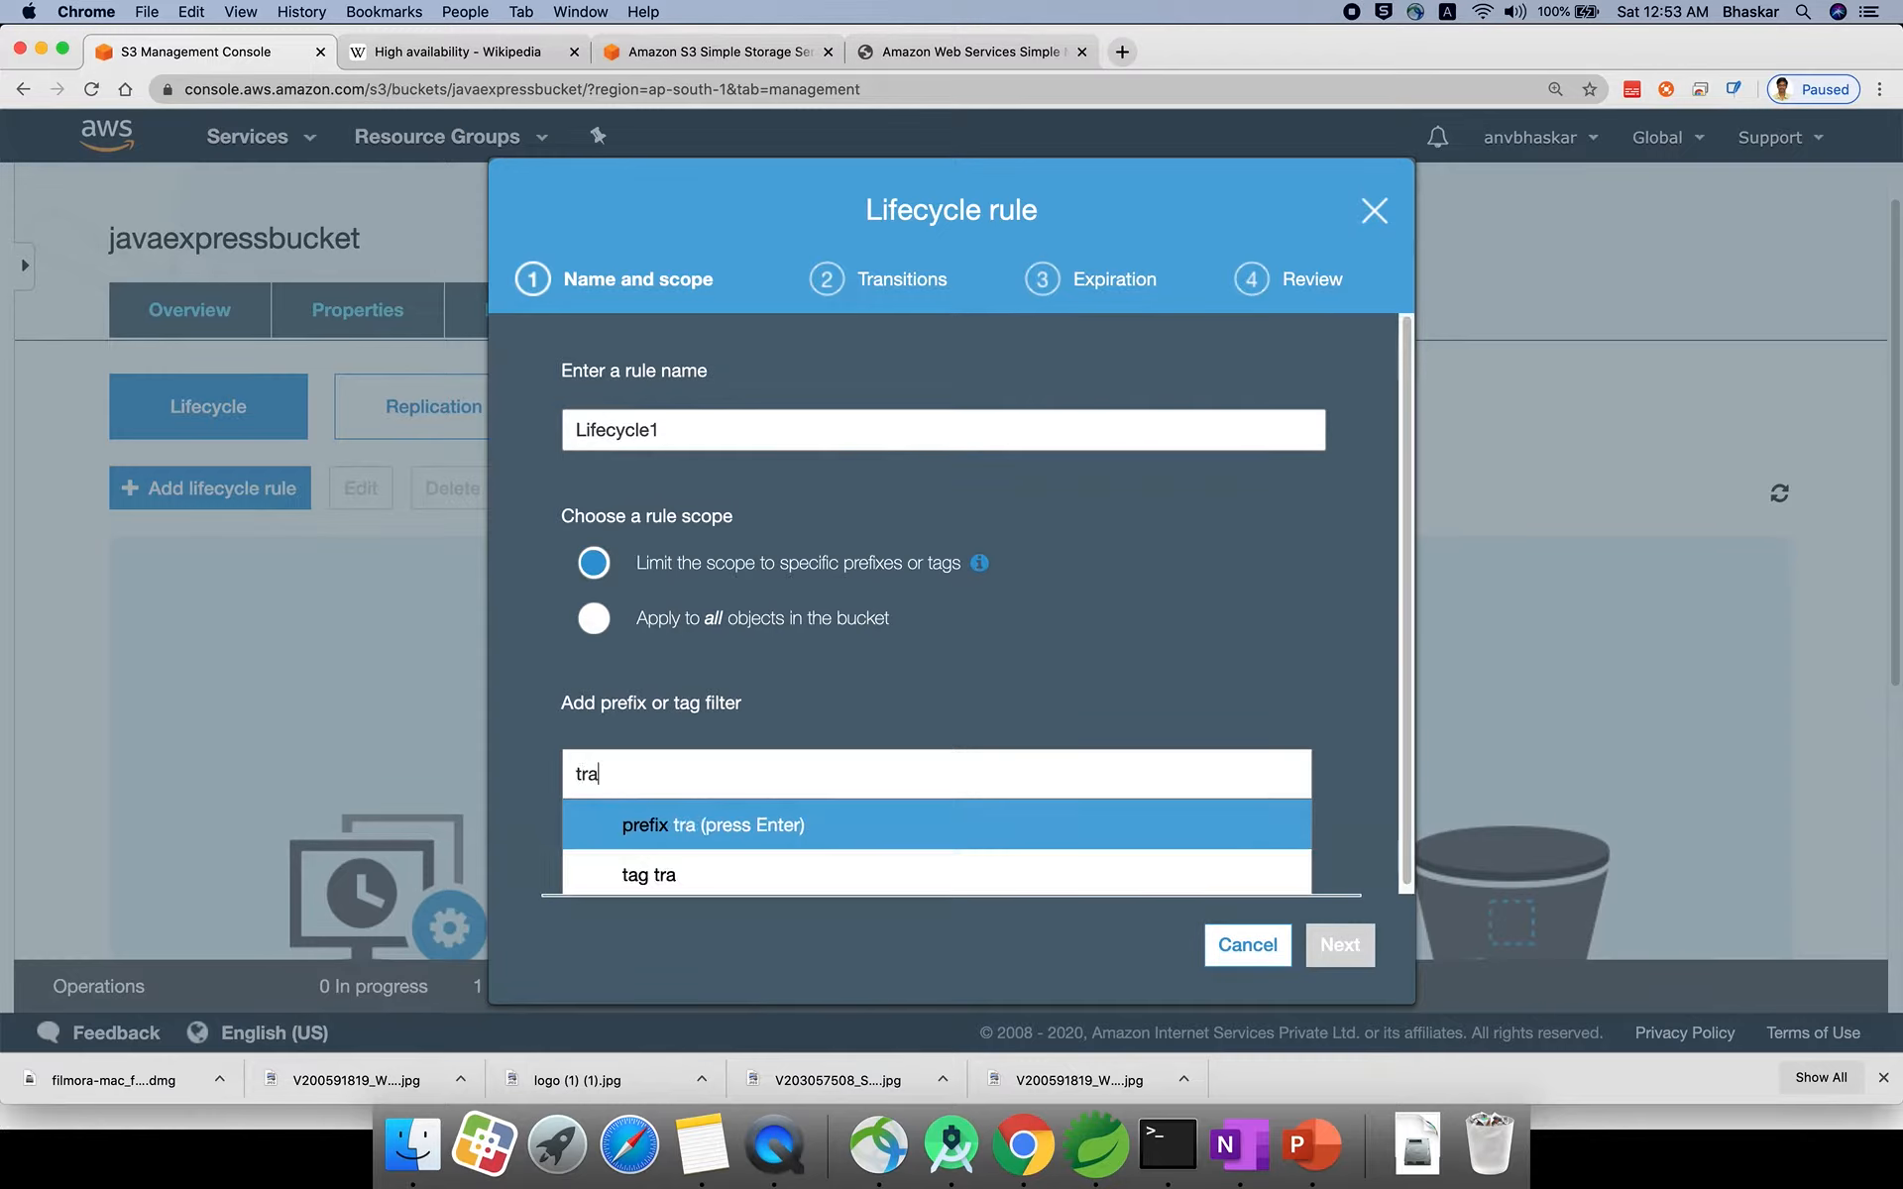
text(ns)
click(823, 824)
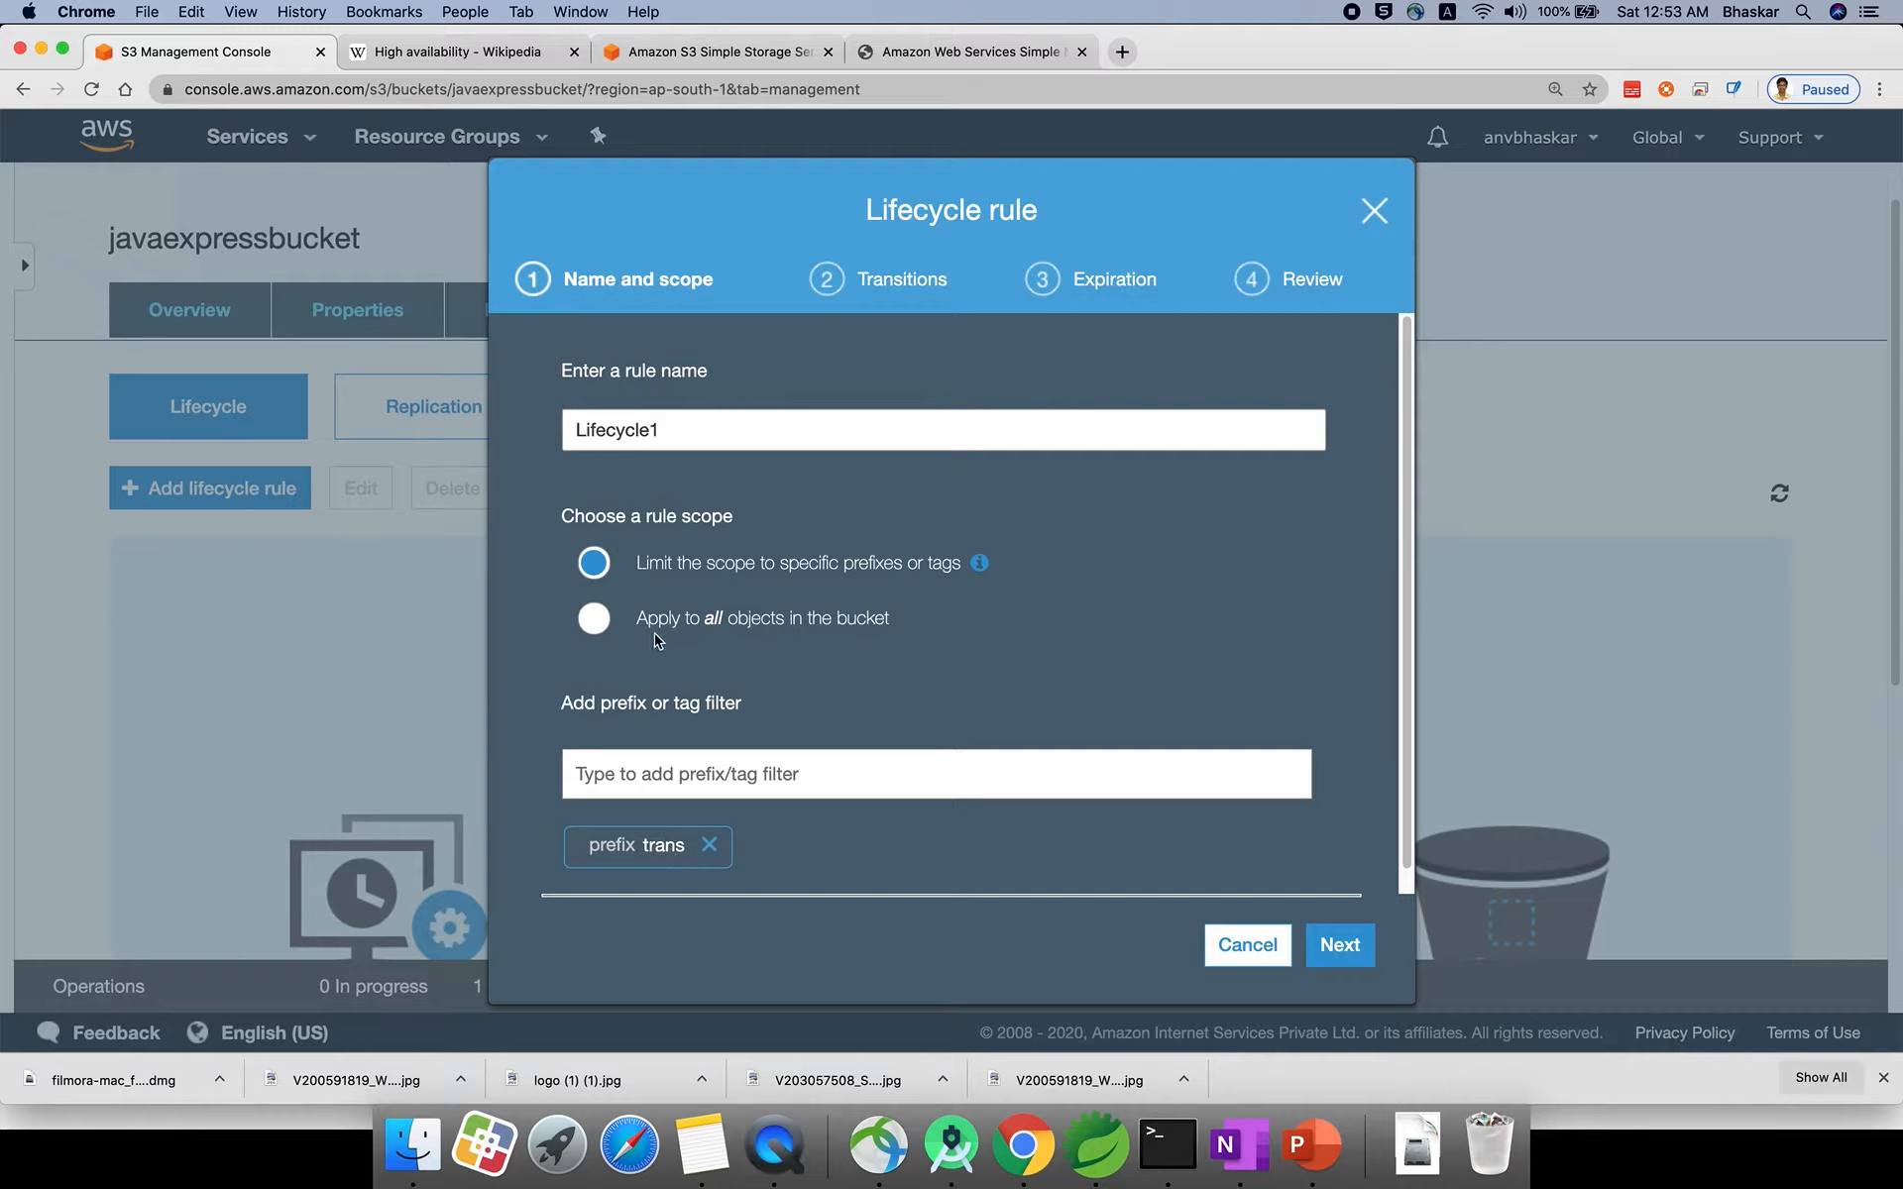
Apply the lifecycle rule to all objects in the bucket and continue to the storage class transition settings.
click(594, 620)
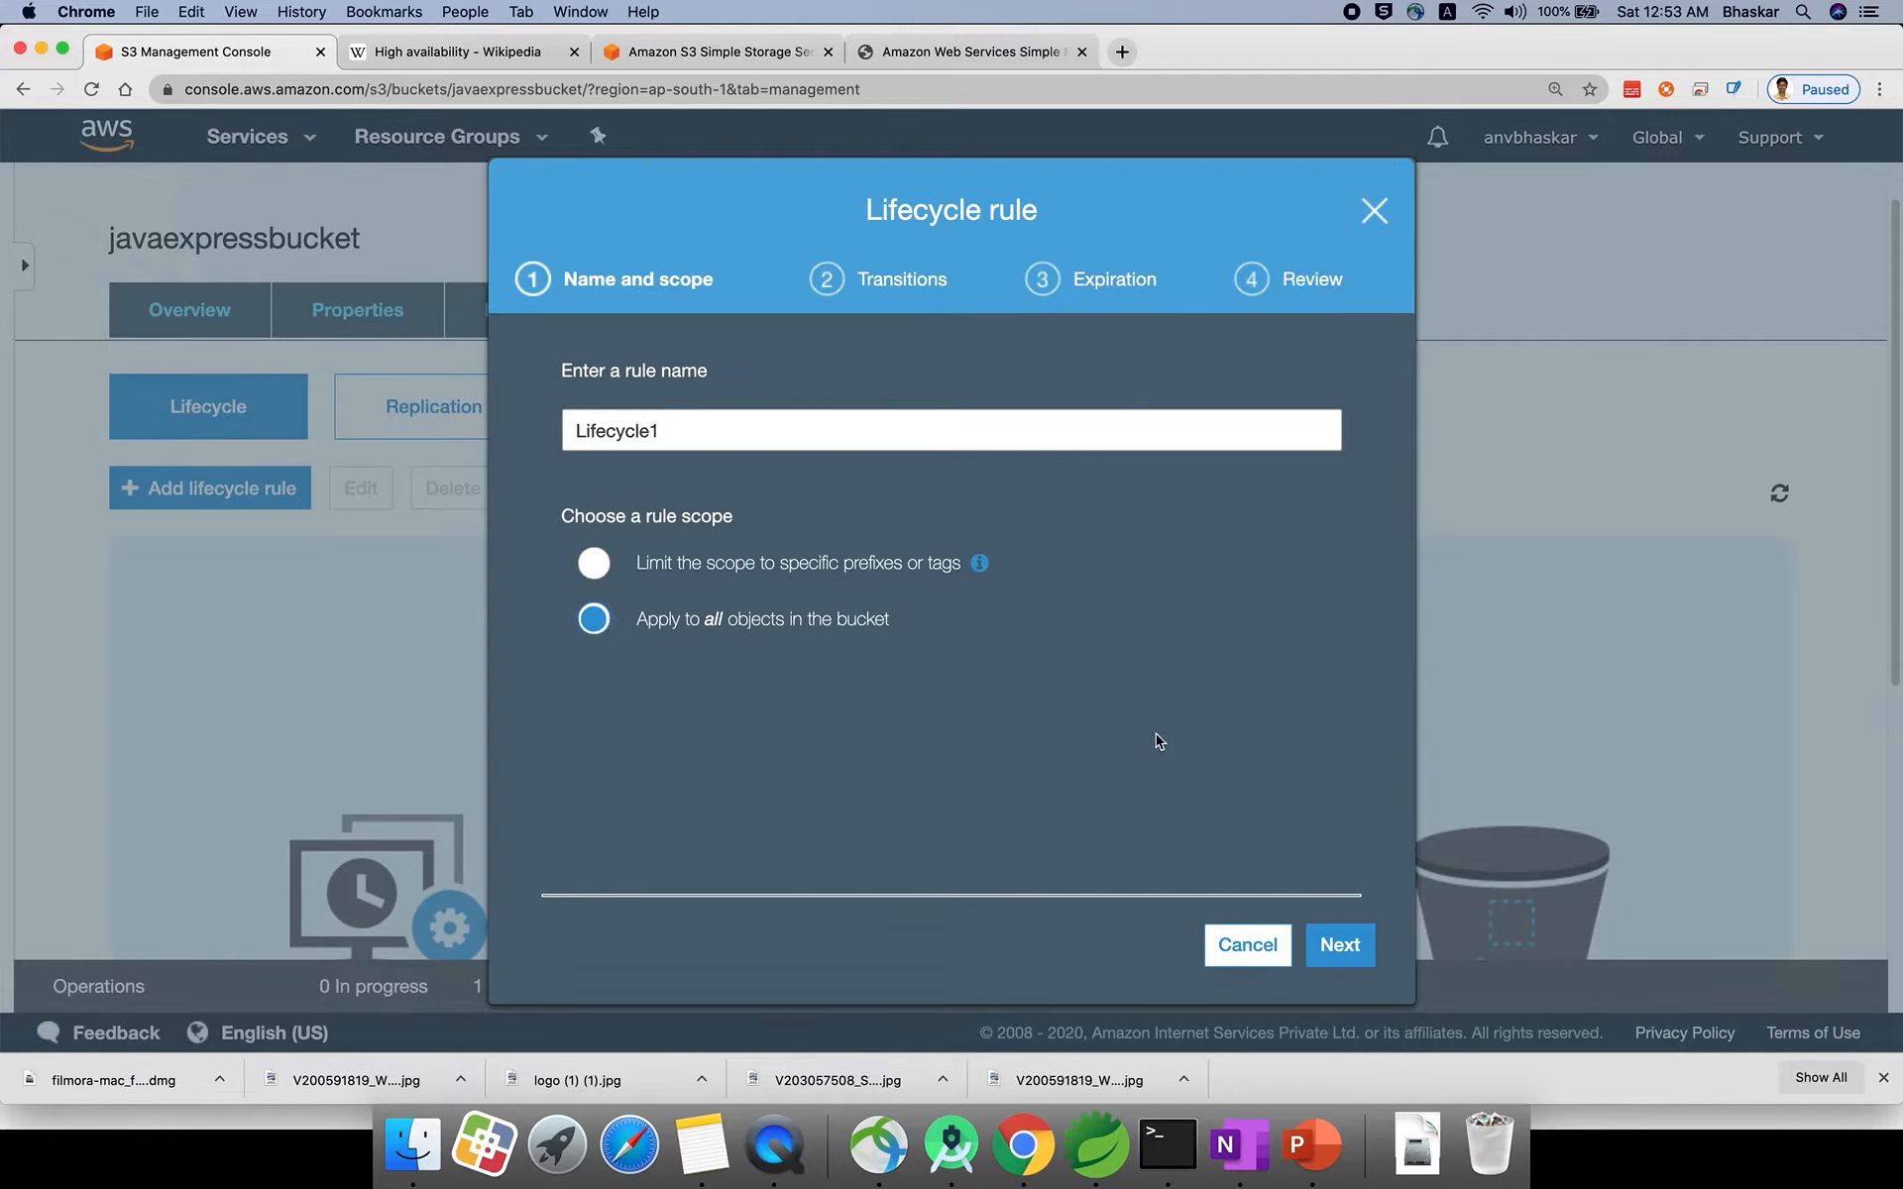
click(1343, 947)
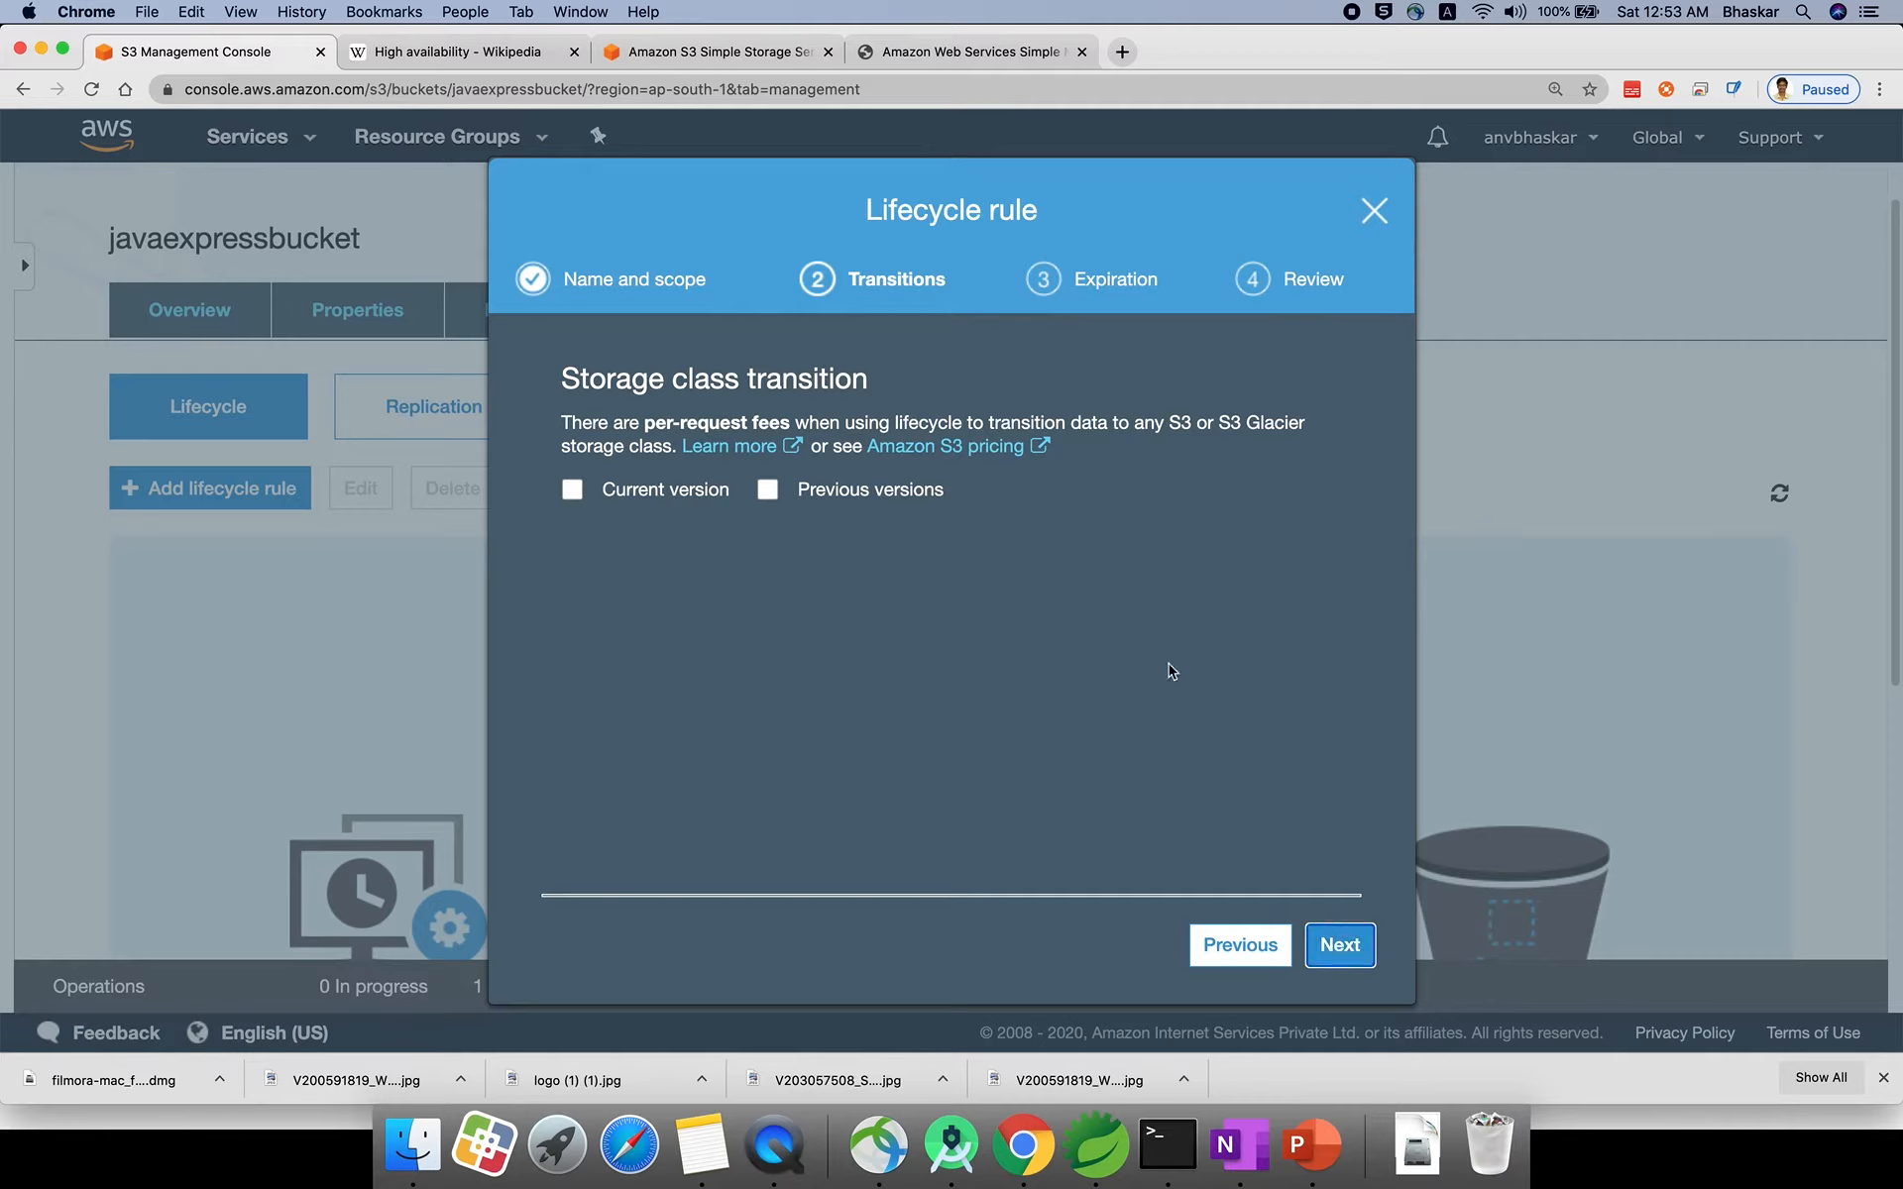
drag(562, 378, 880, 374)
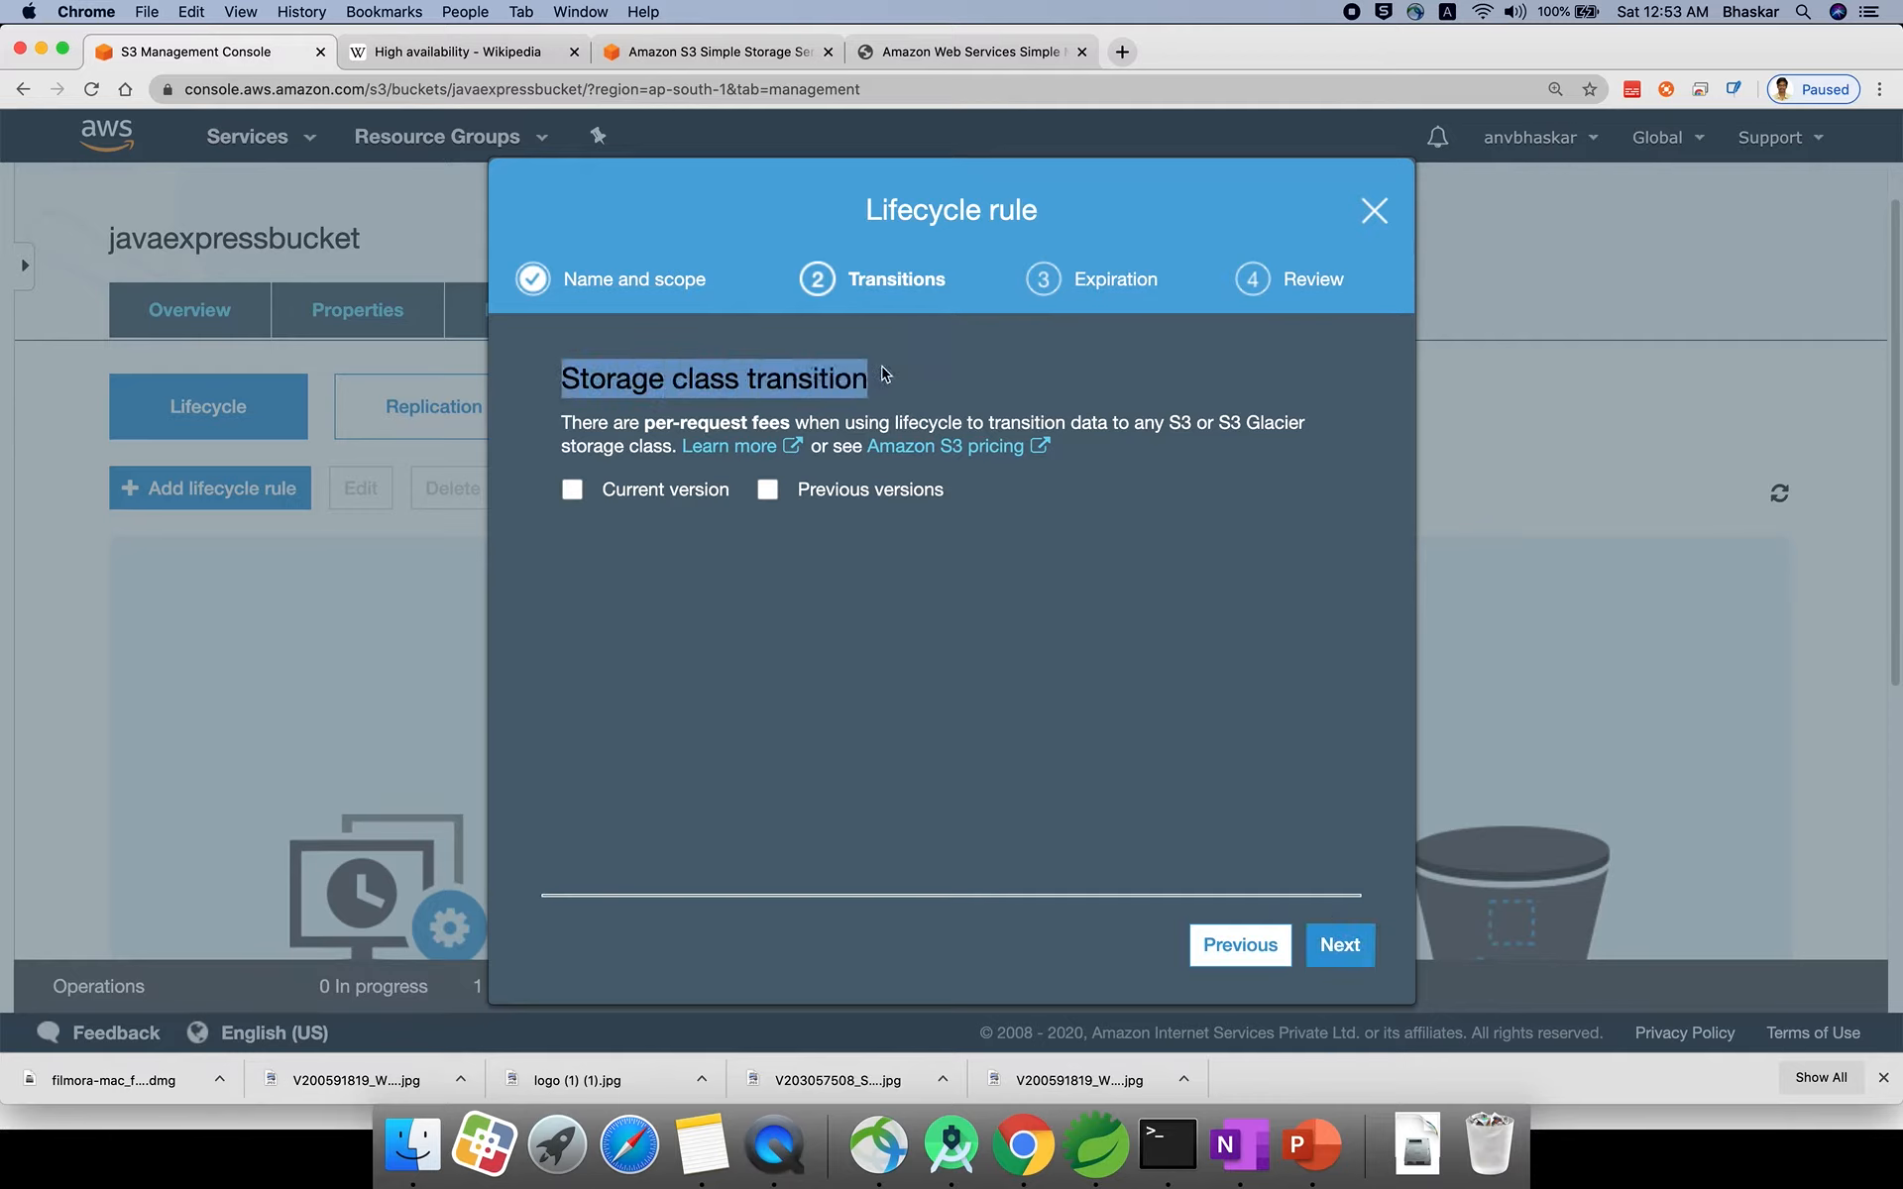
click(901, 368)
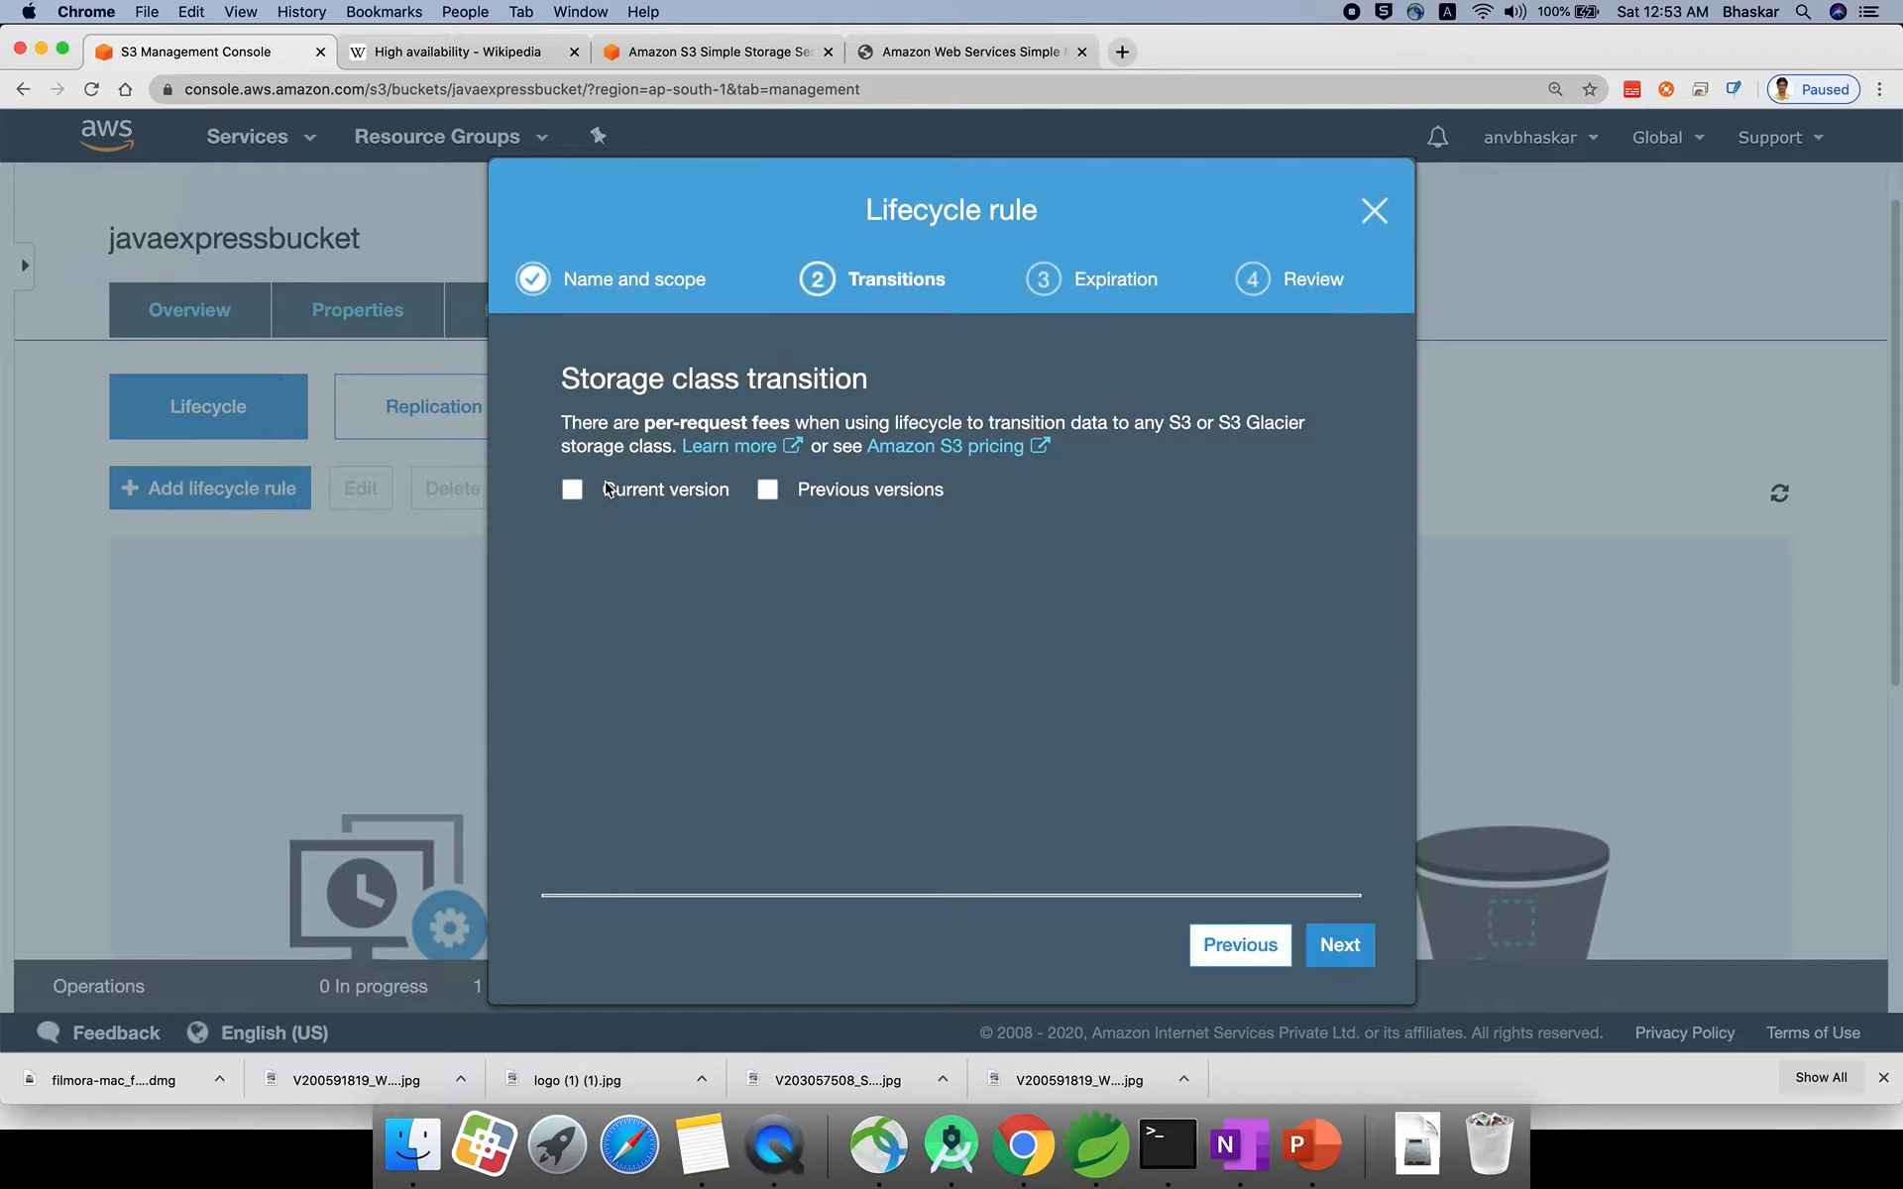
Enable transitions for the current version of objects and add a transition to Standard-IA.
click(572, 492)
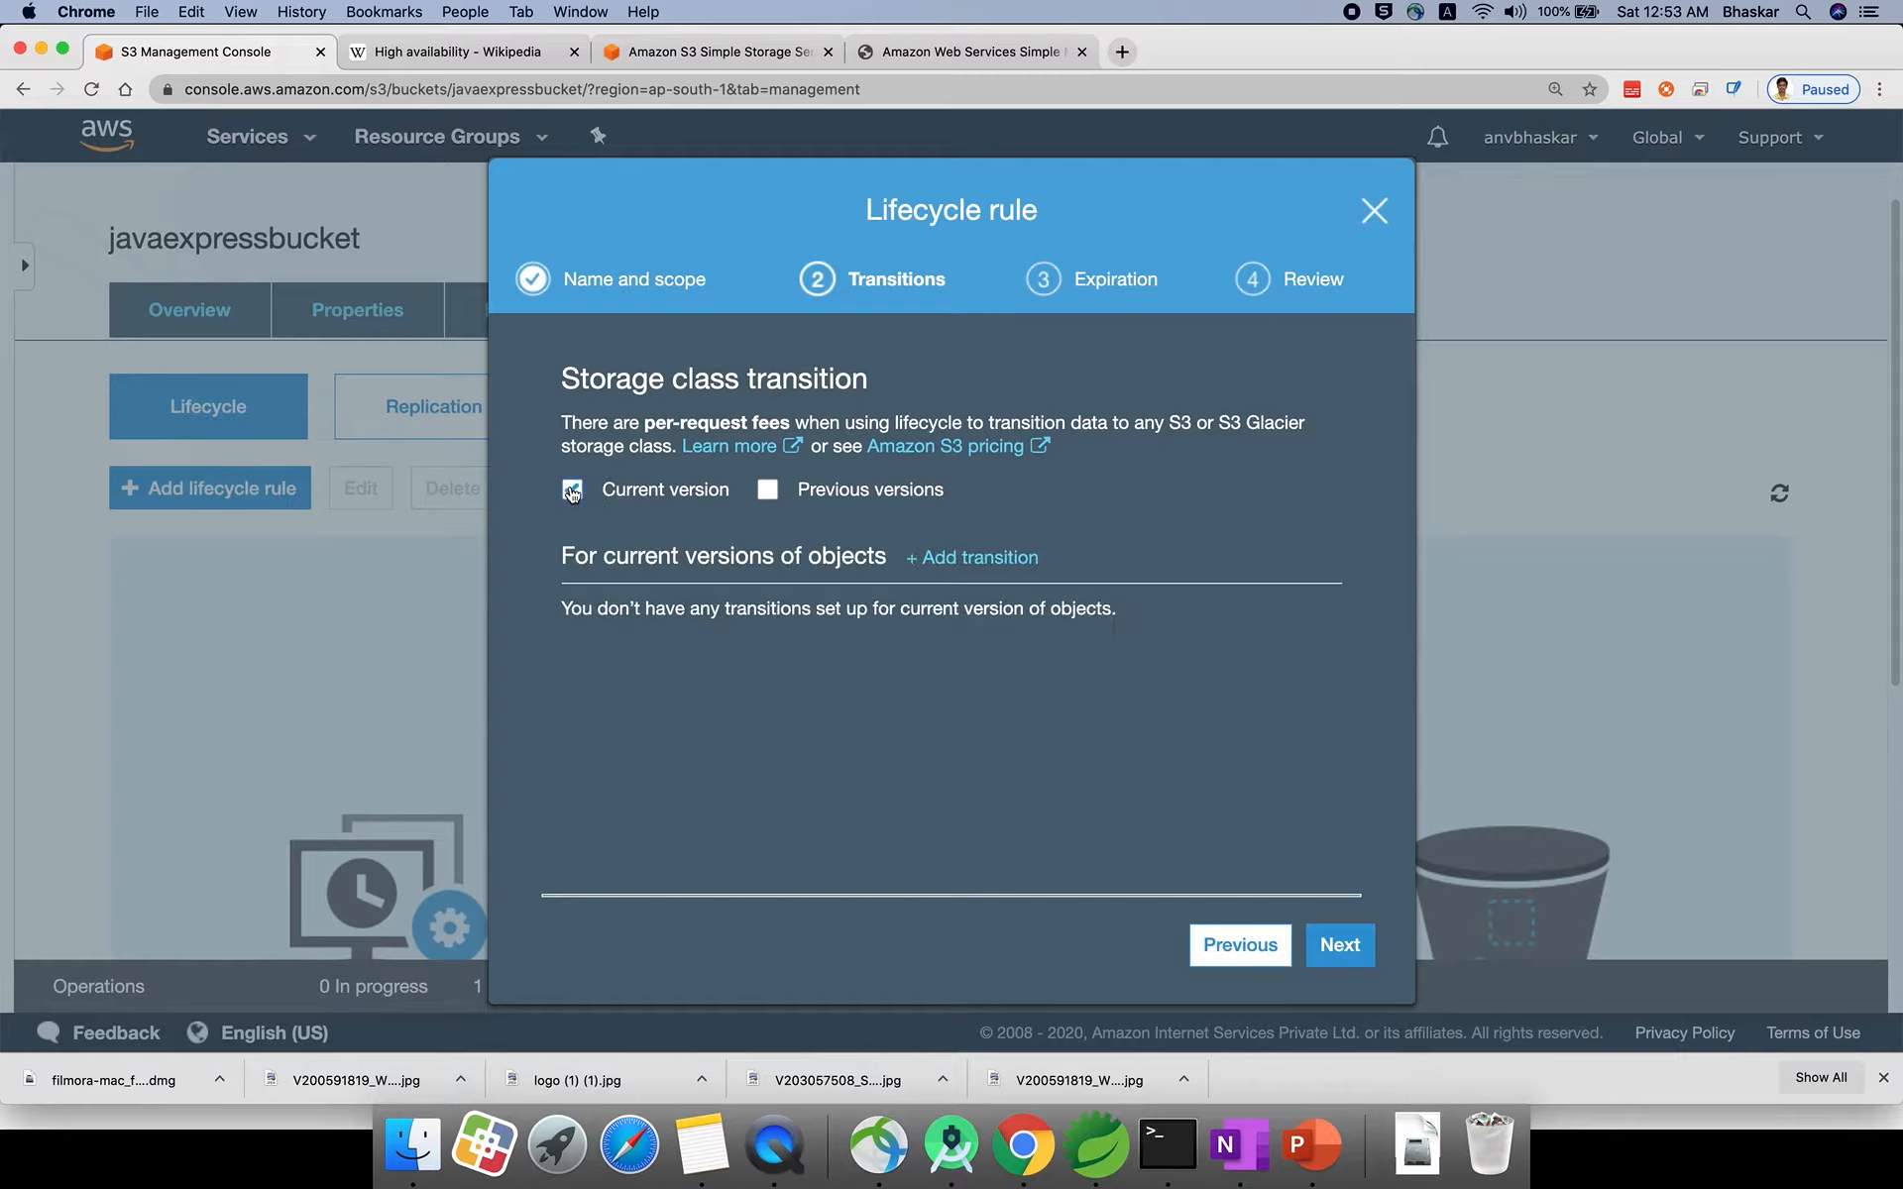
triple_click(652, 555)
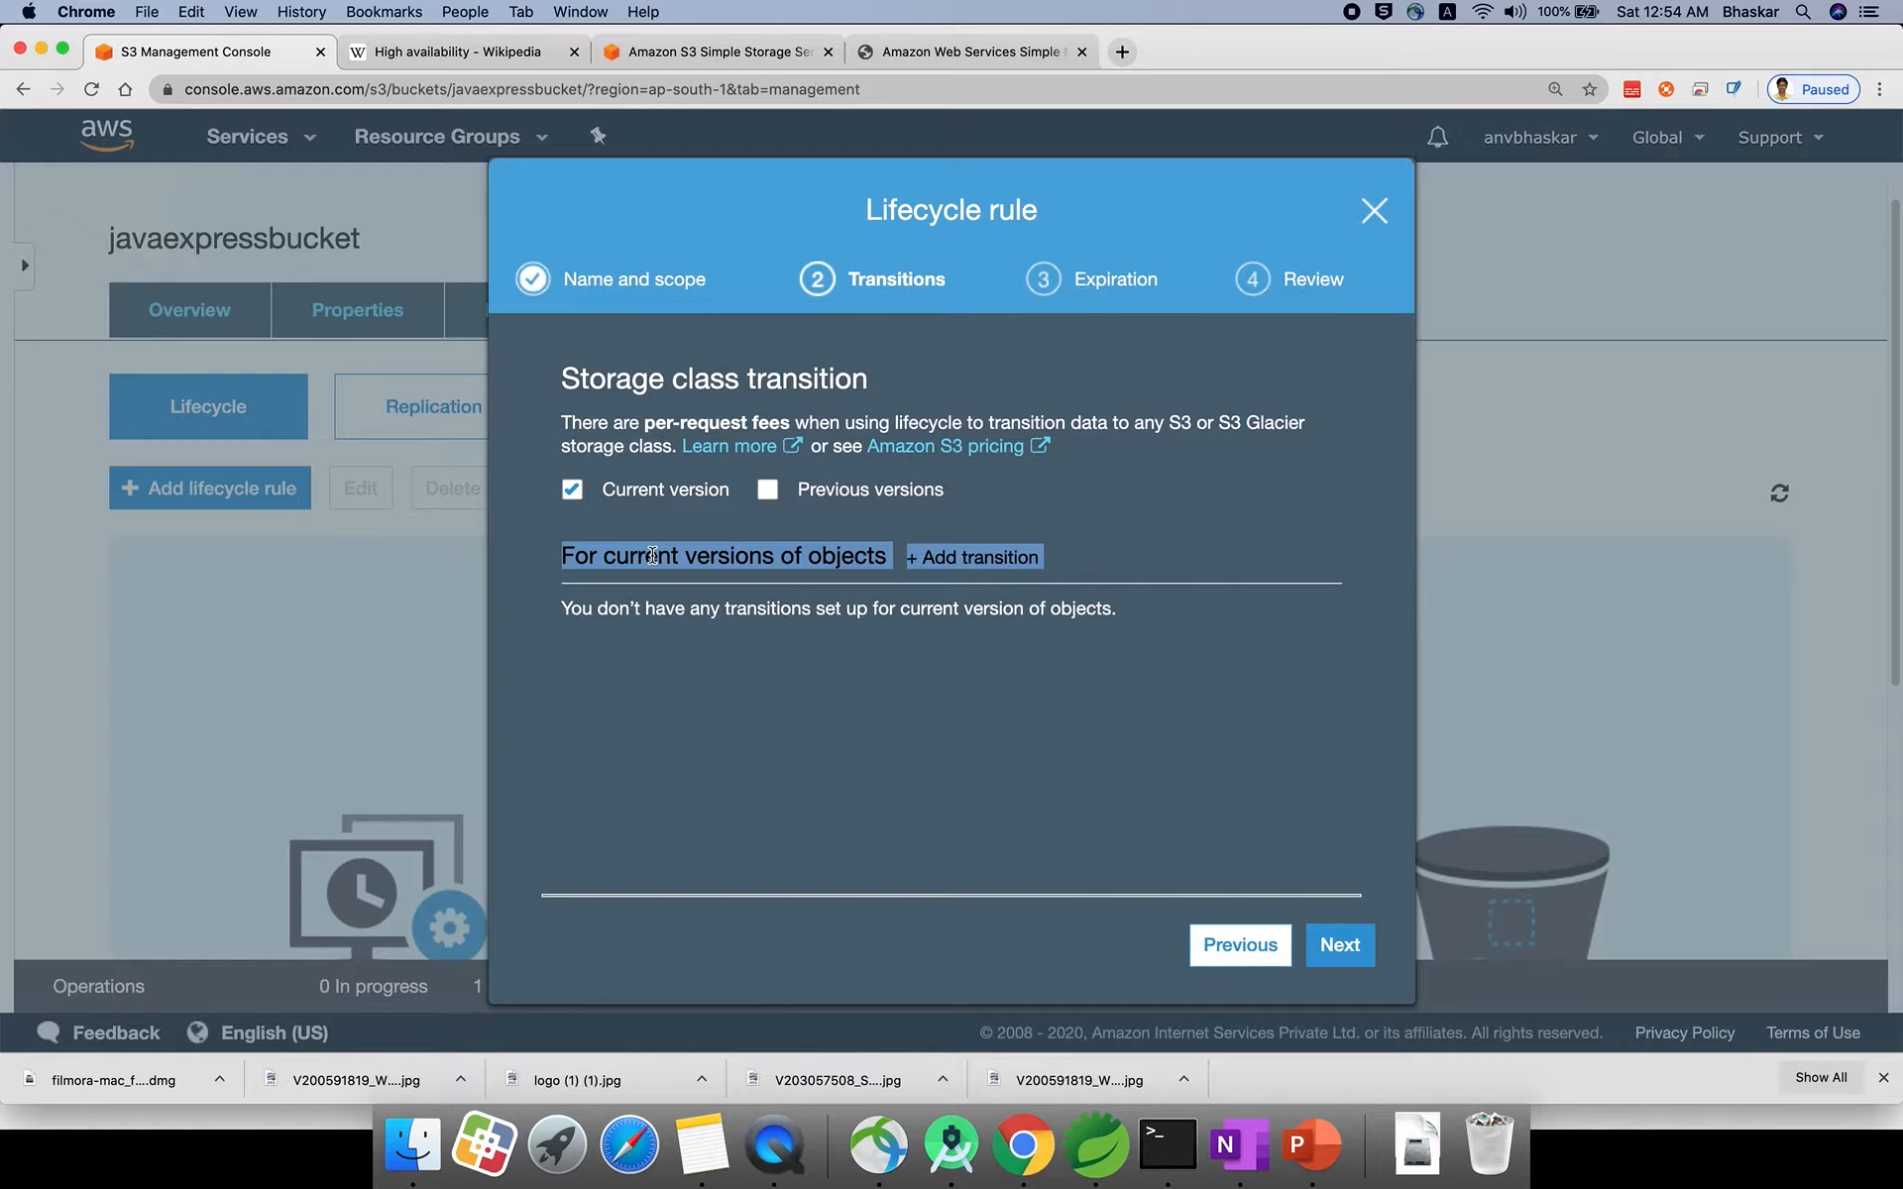
click(1090, 614)
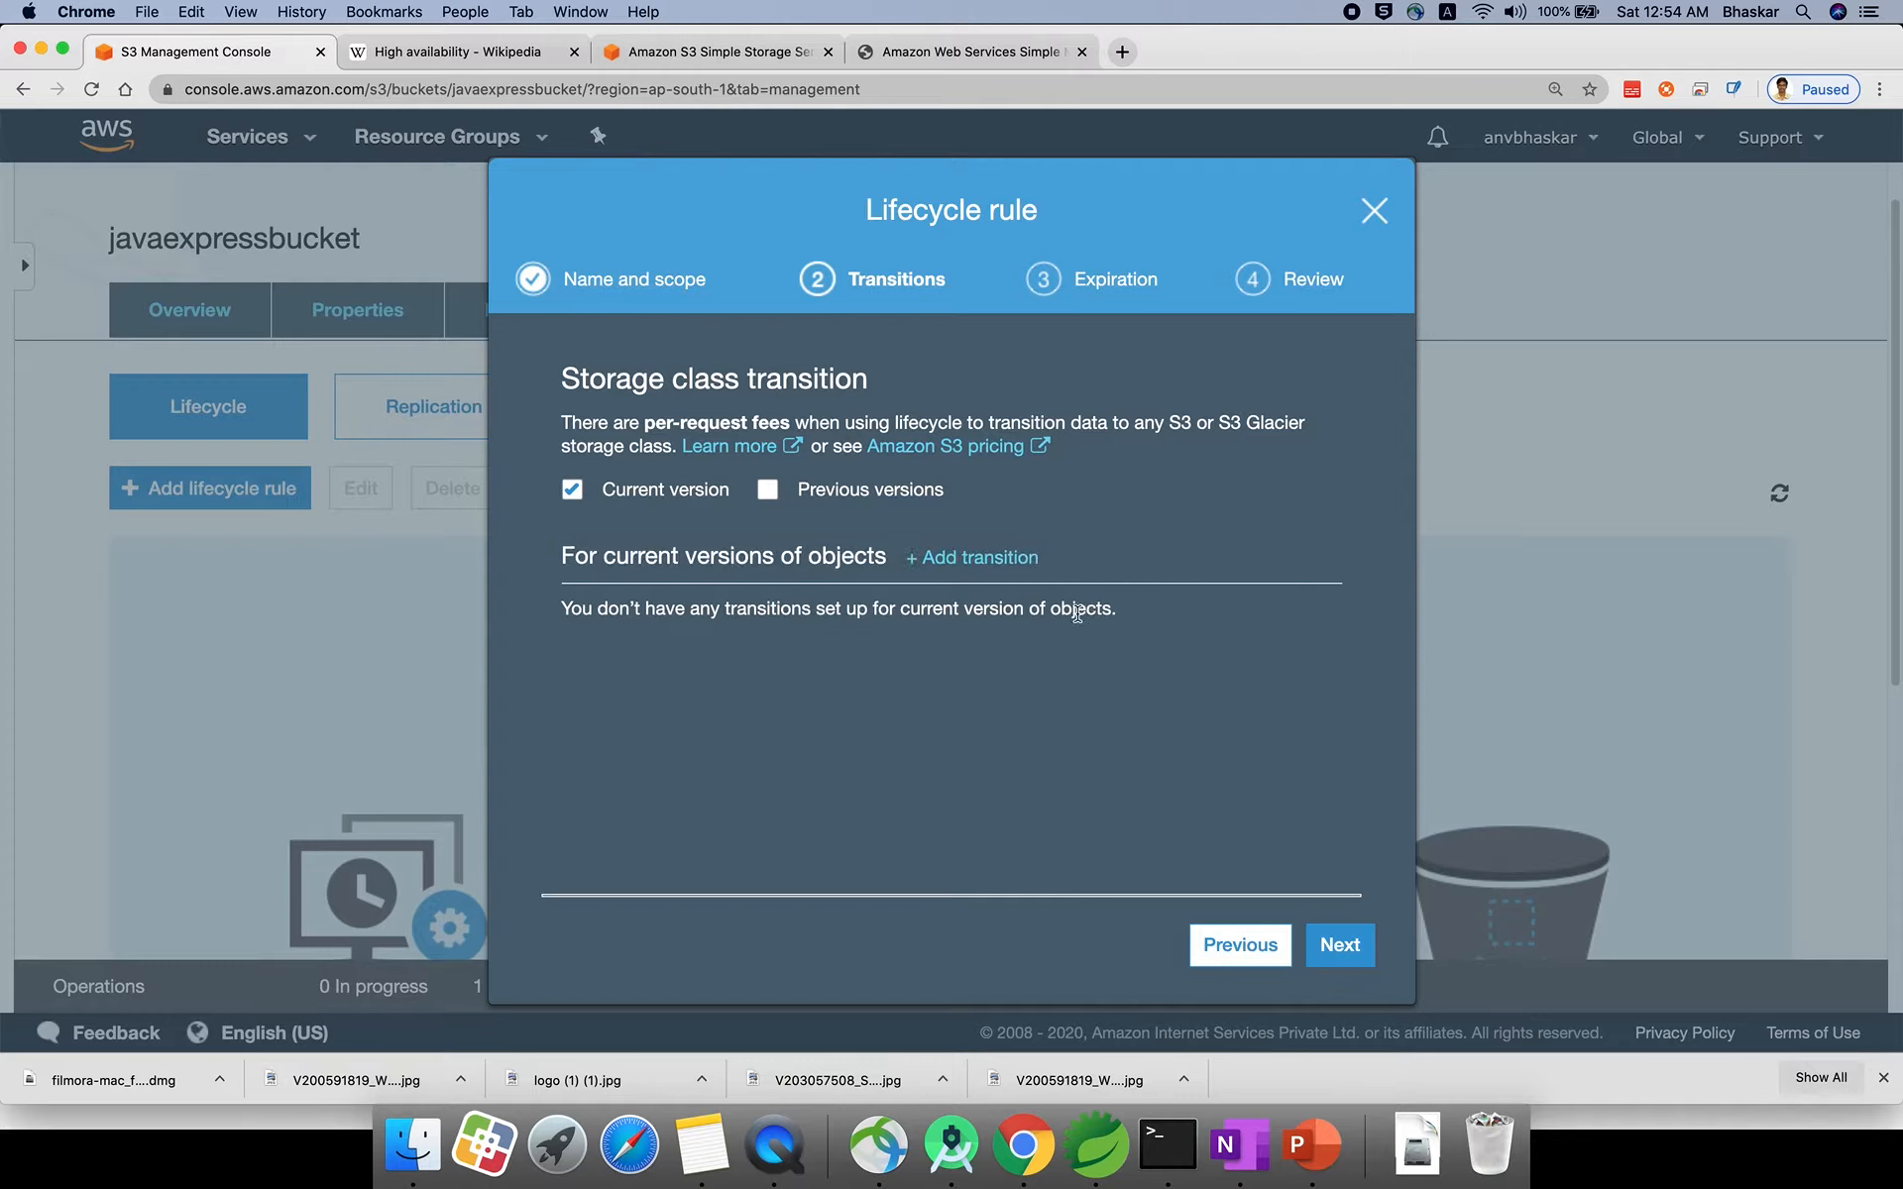
click(1013, 563)
click(941, 651)
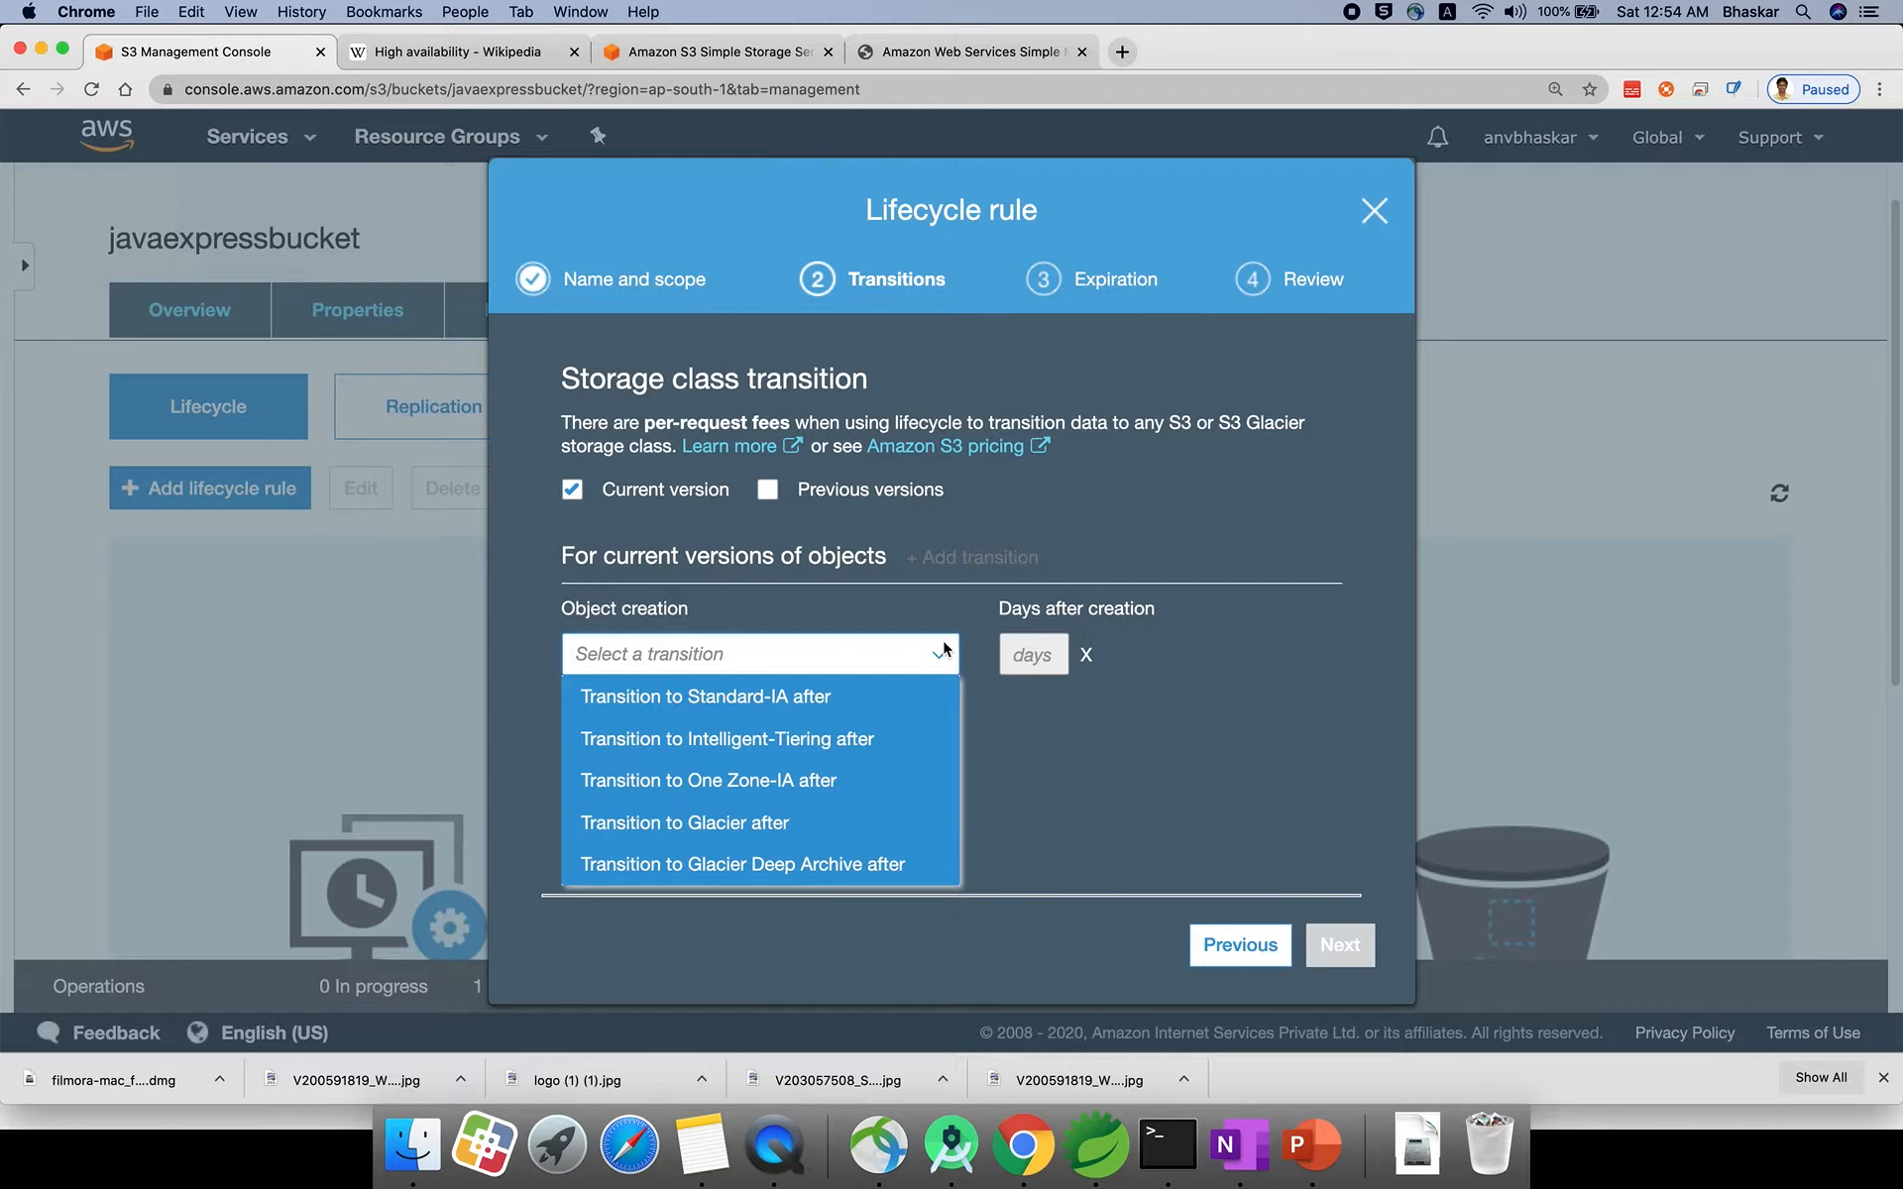
click(775, 711)
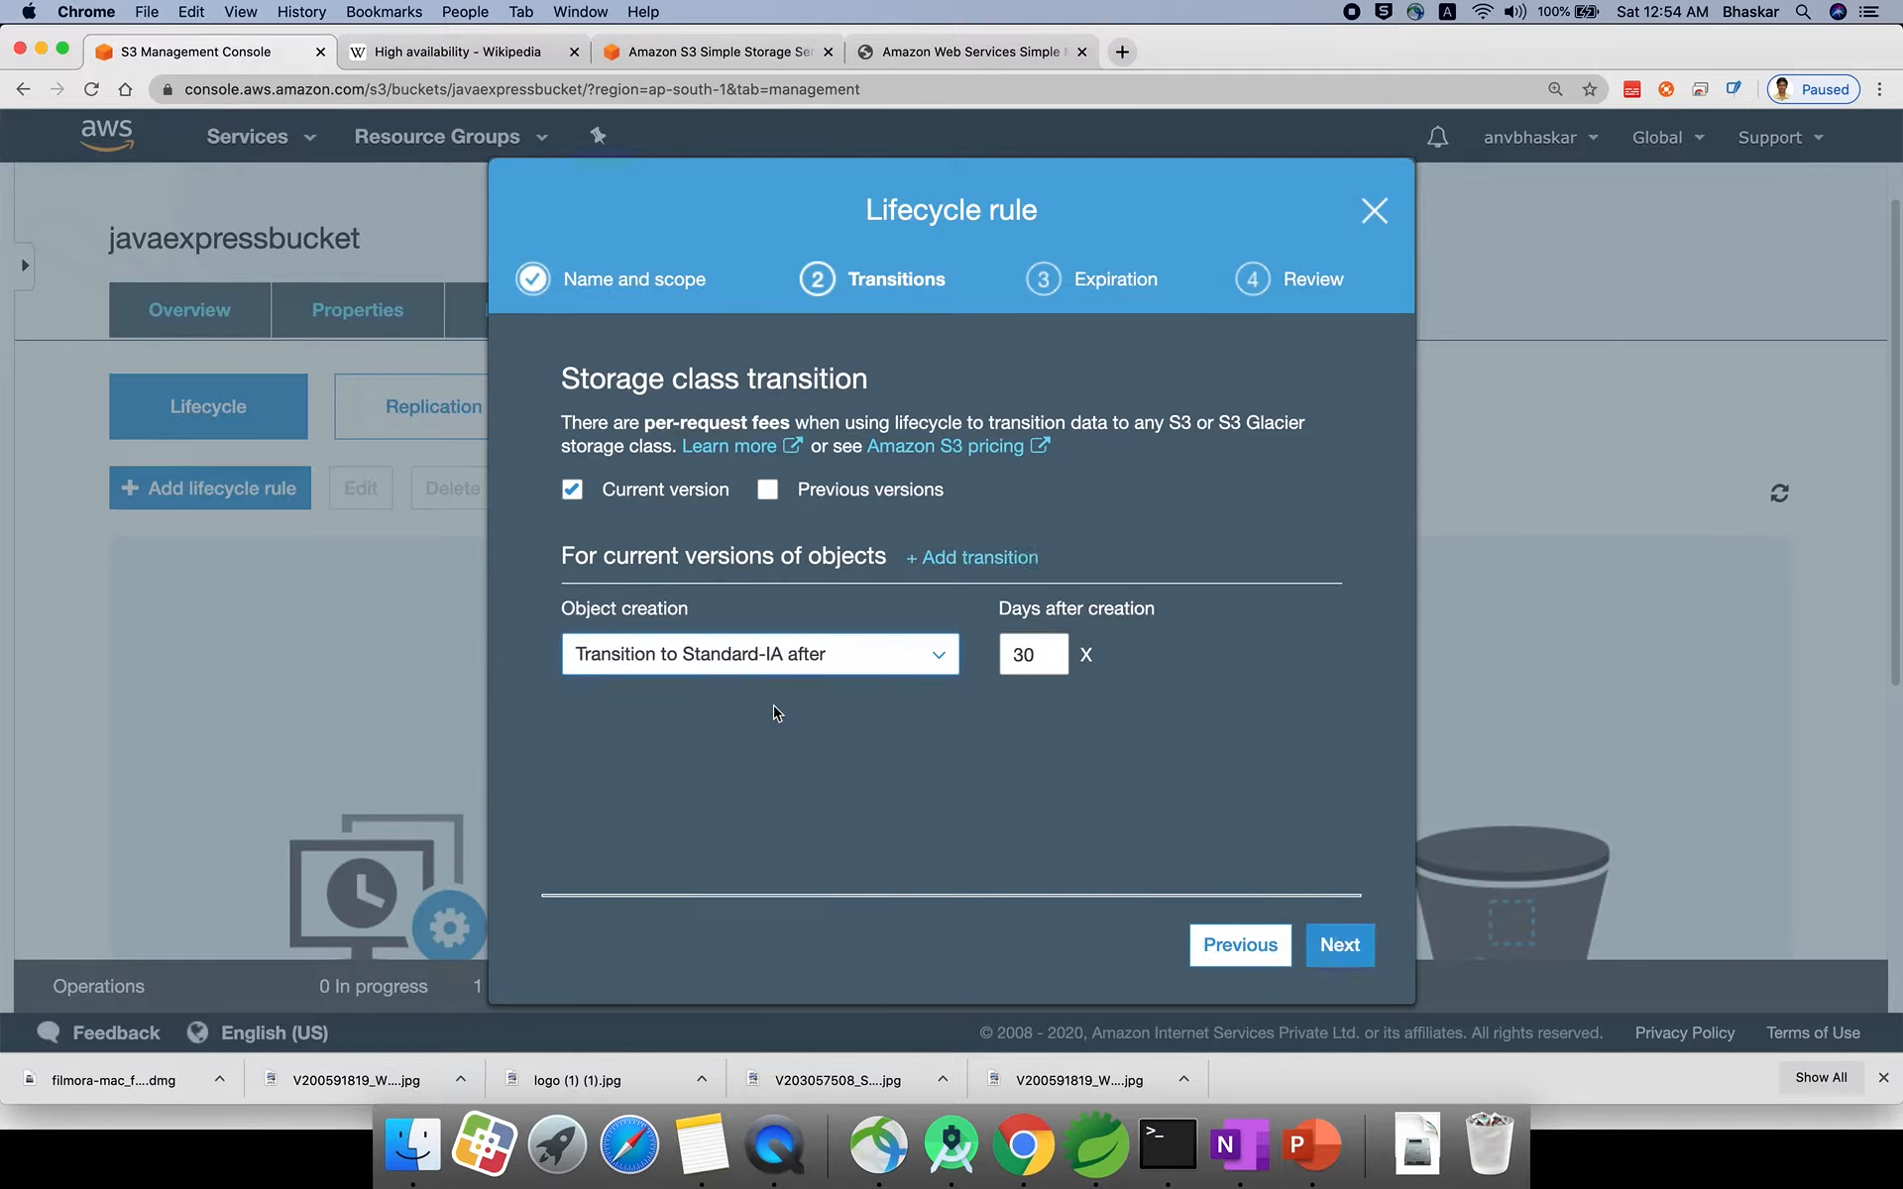
Try 5 days for the Standard-IA transition and set the value back to 30 days after creation.
double_click(1017, 658)
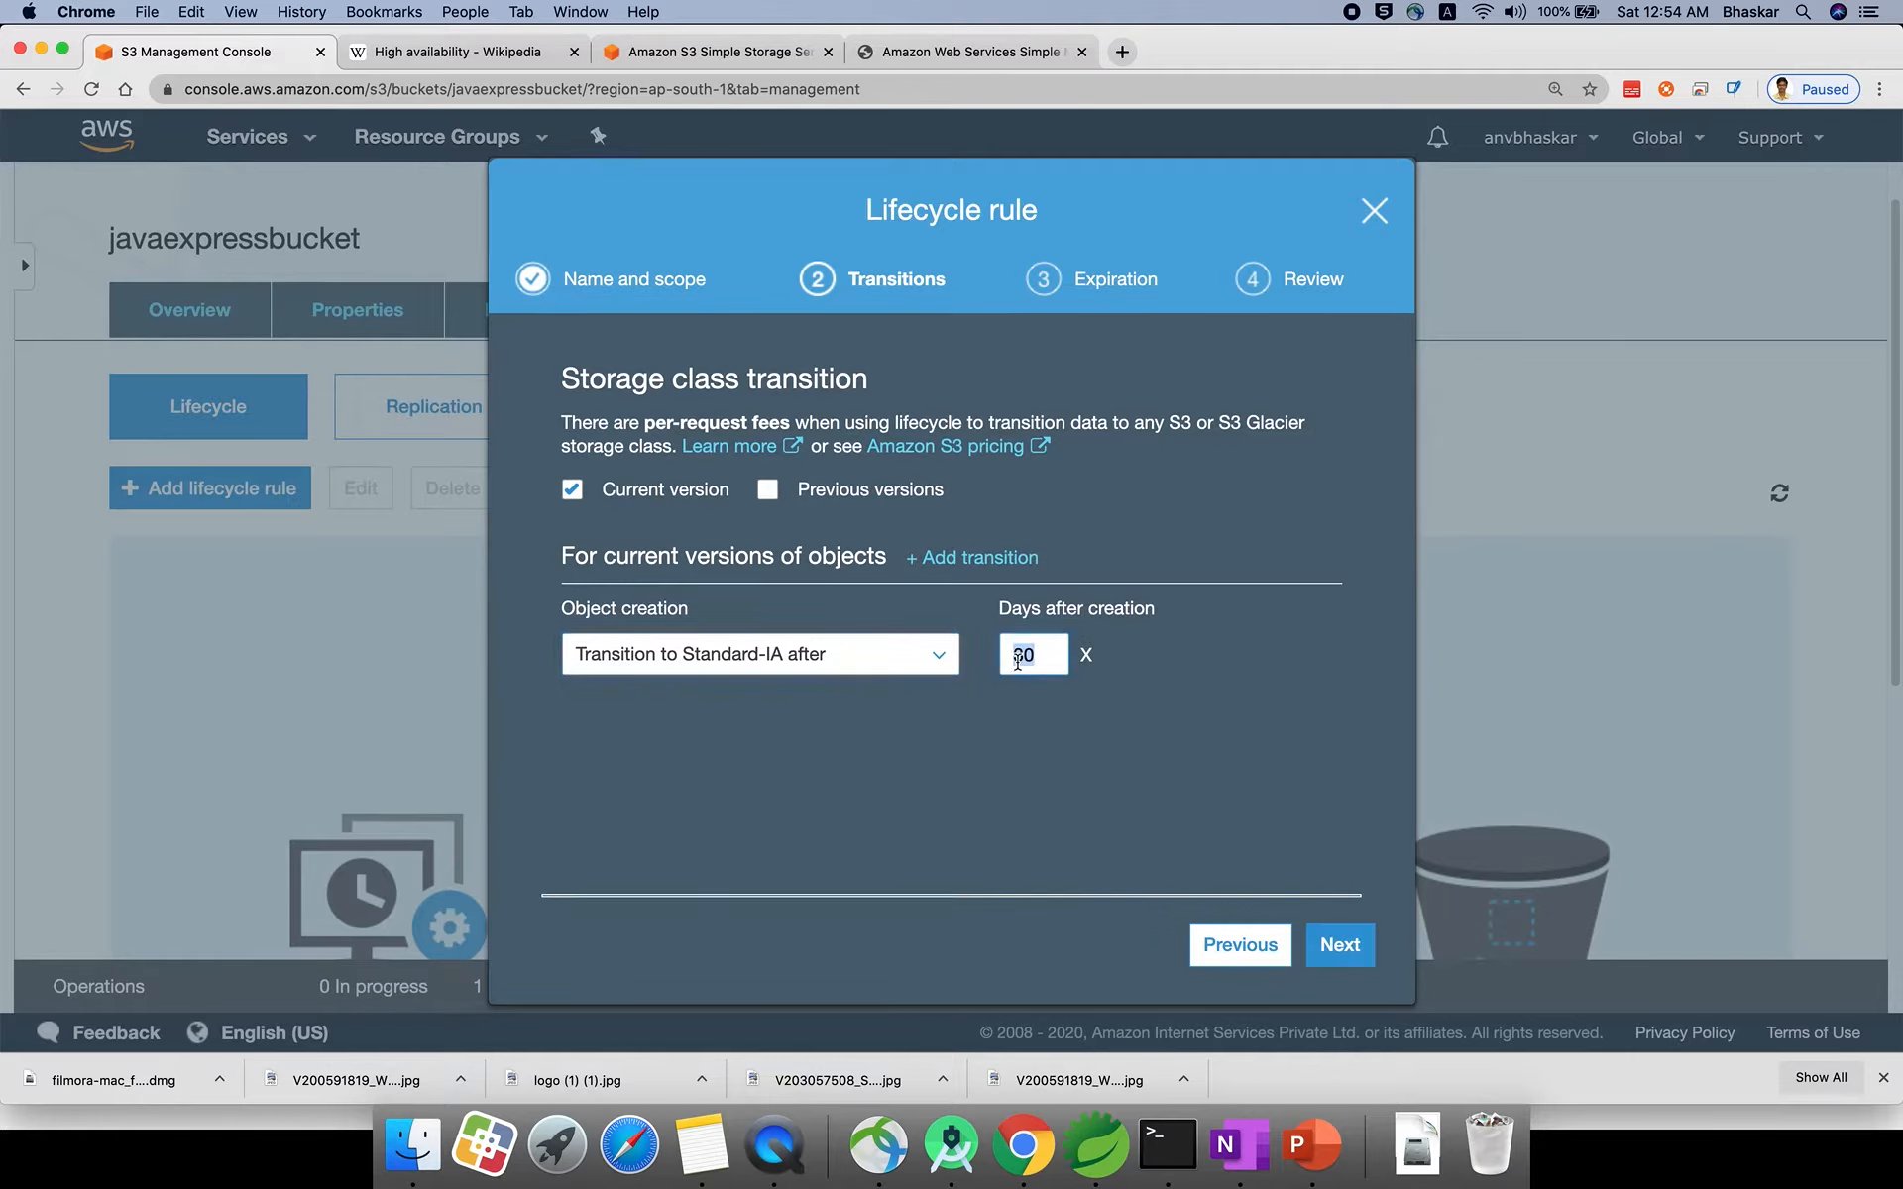
text(5)
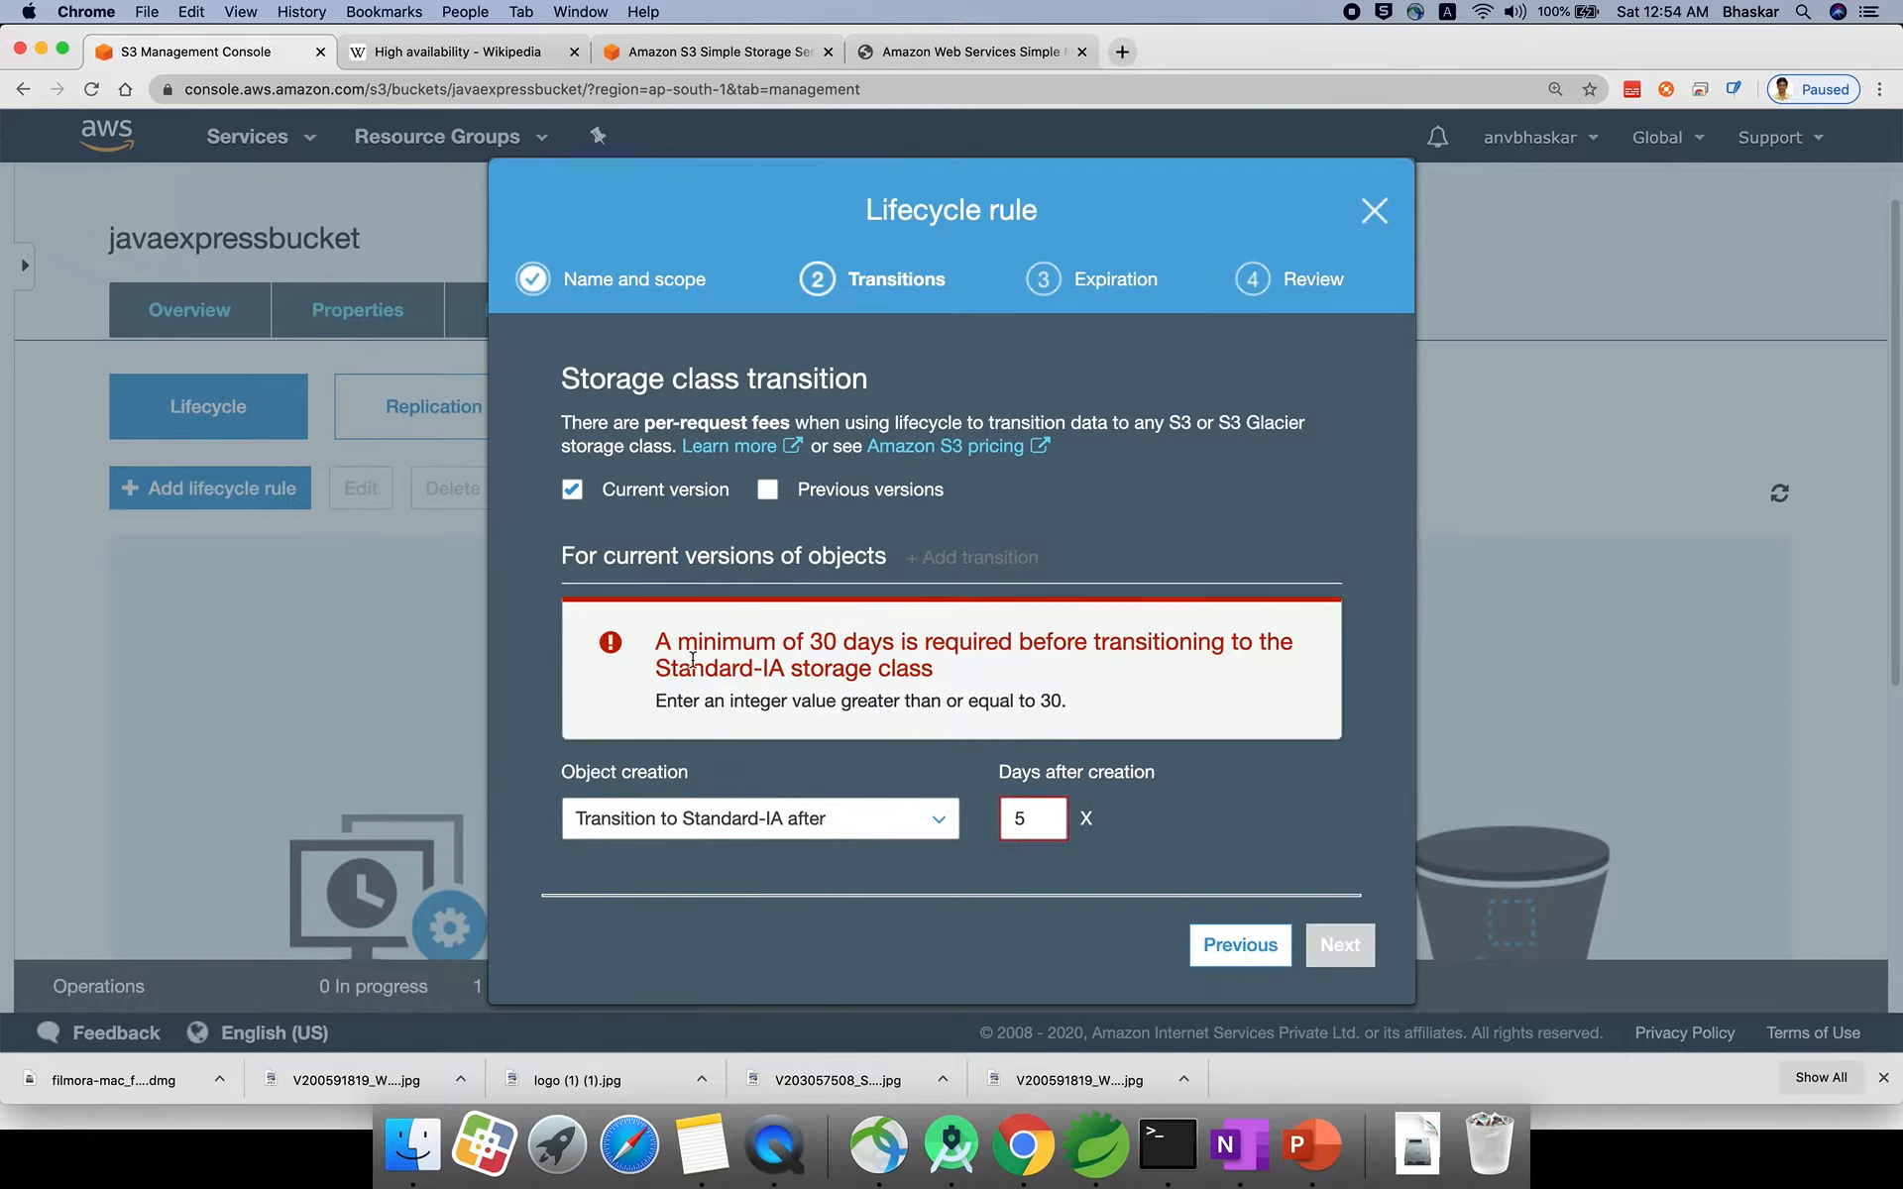
drag(665, 646, 1296, 635)
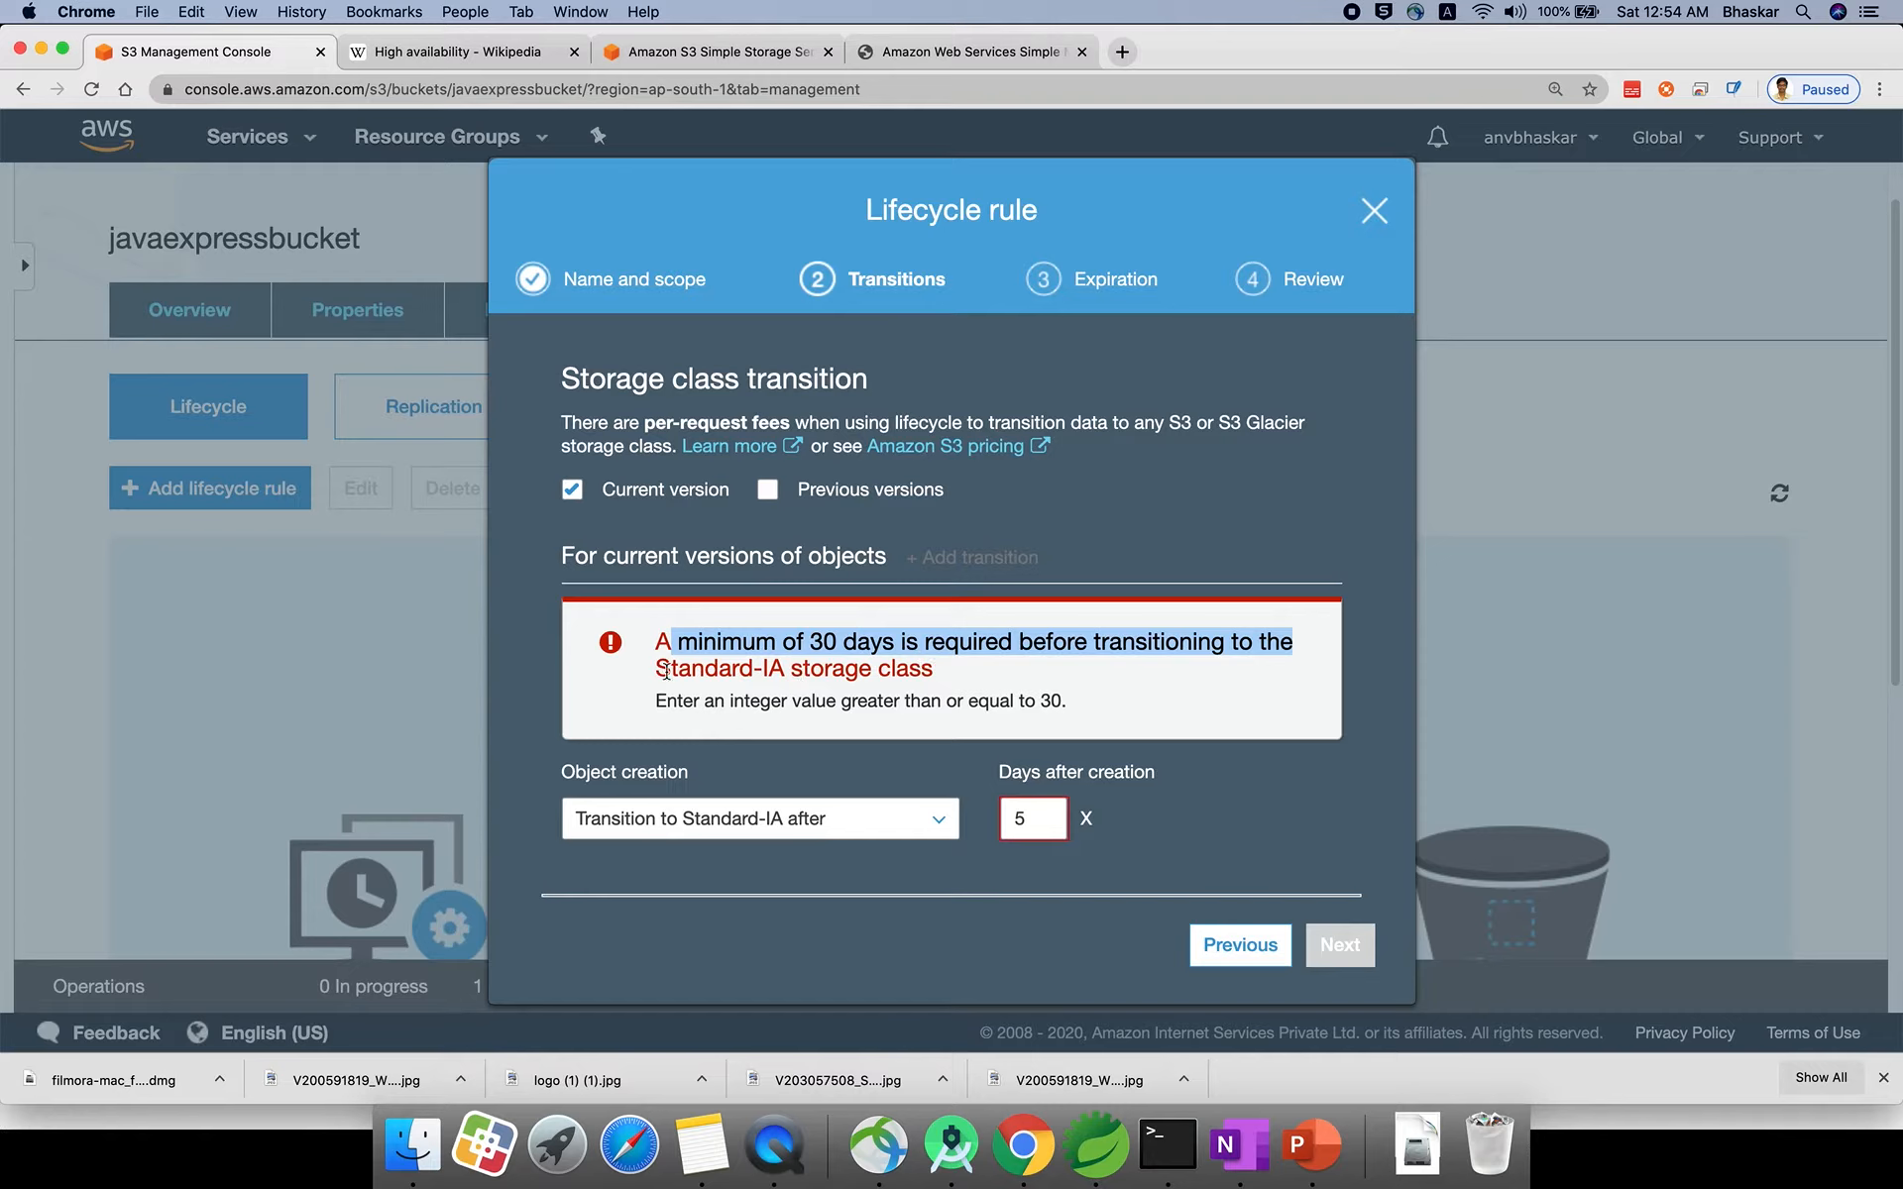
drag(670, 669, 975, 666)
double_click(1046, 814)
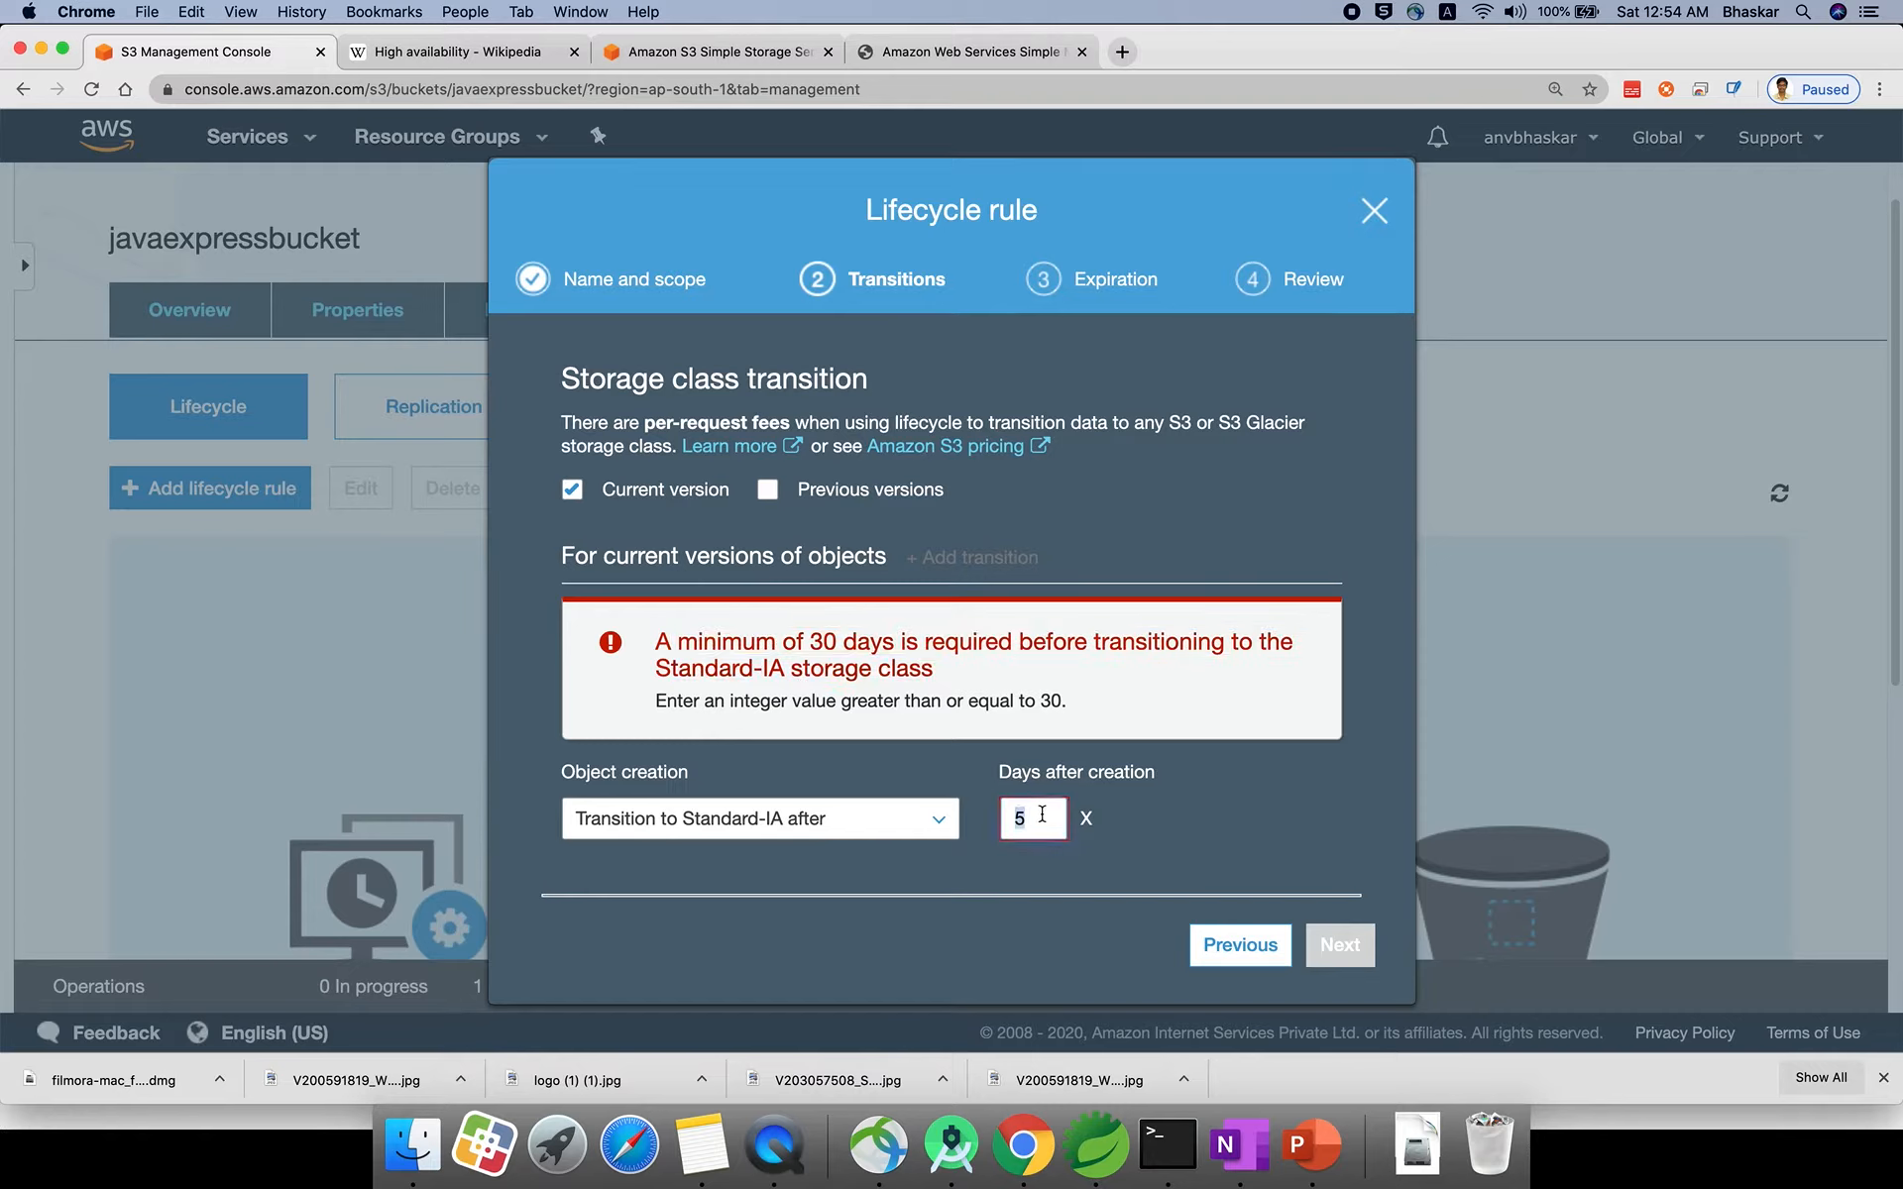
text(30)
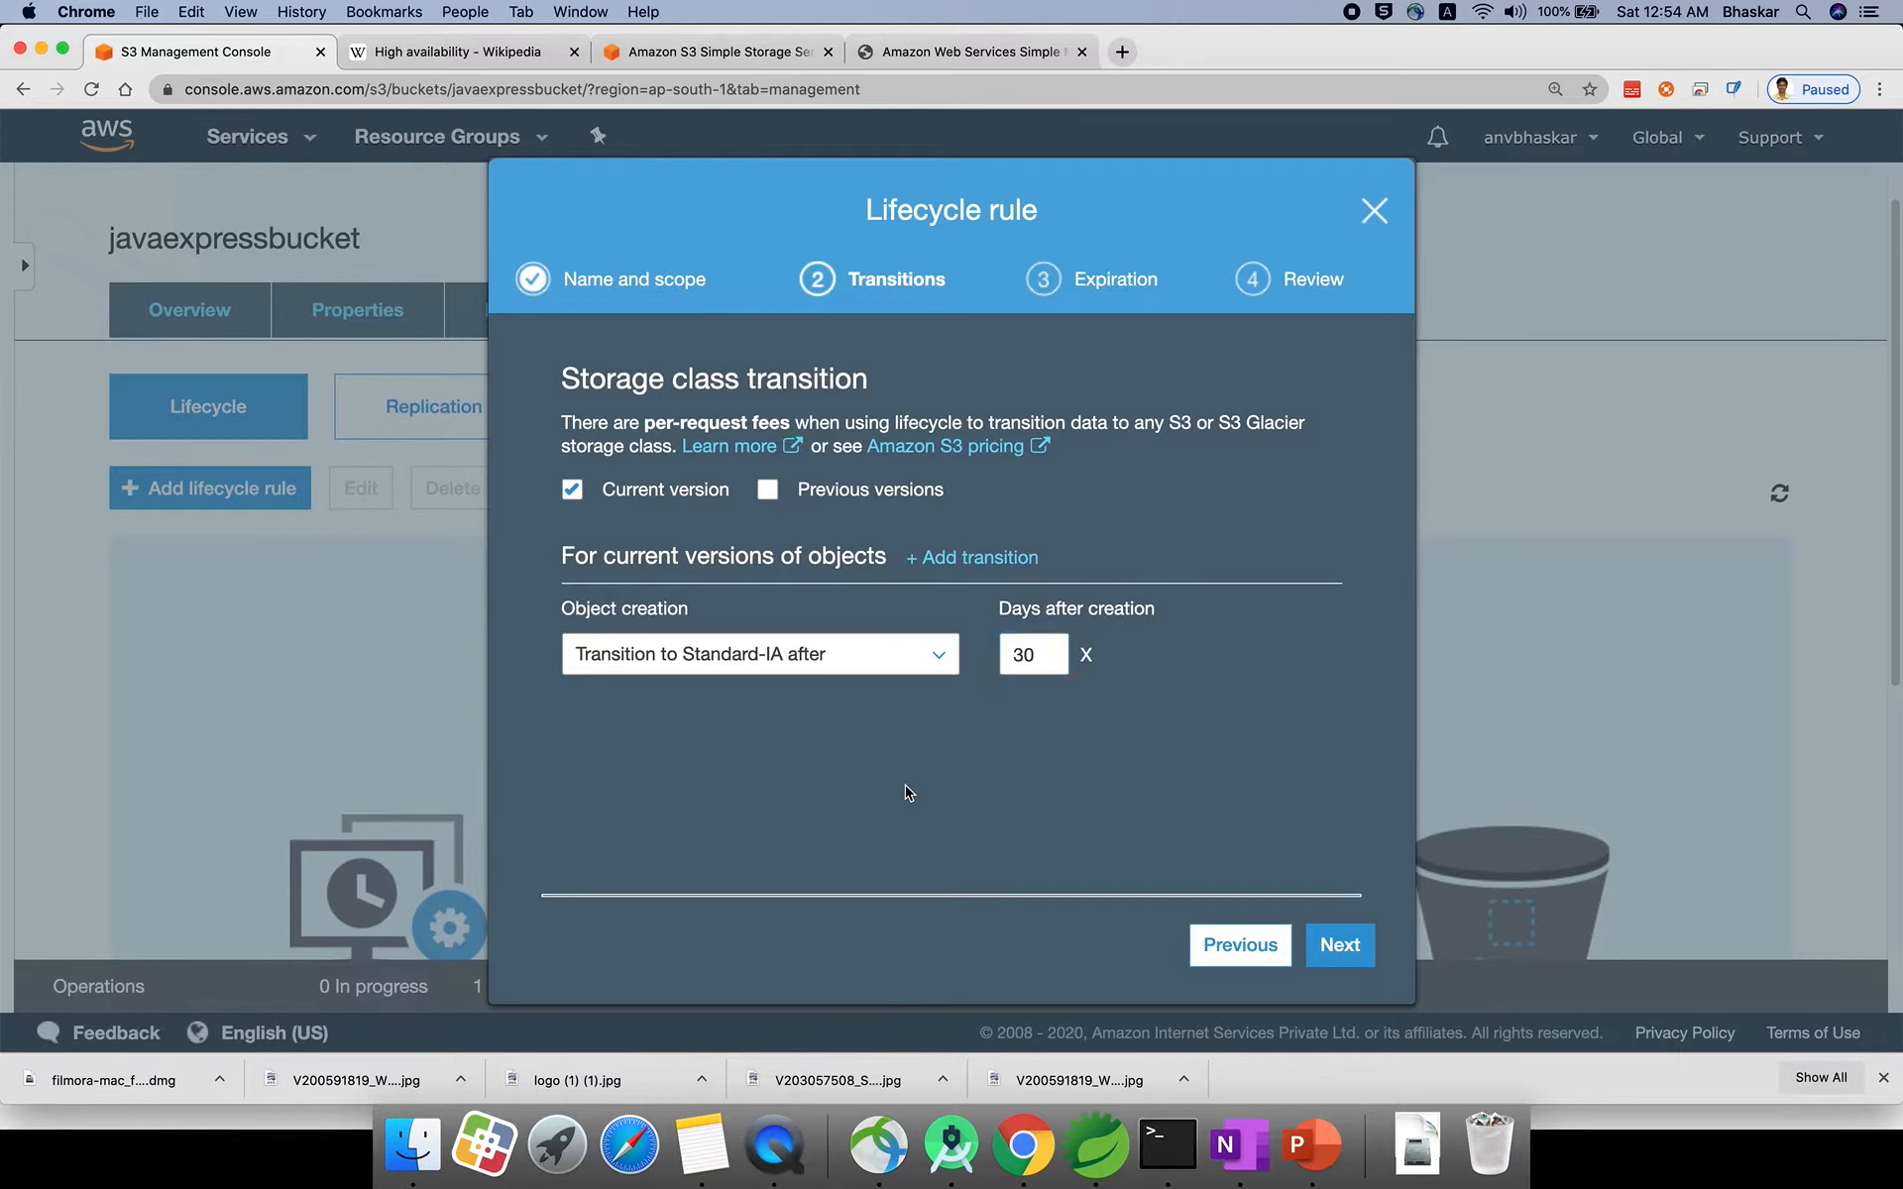
Add a second transition for current versions of objects to Intelligent-Tiering after 60 days.
click(984, 557)
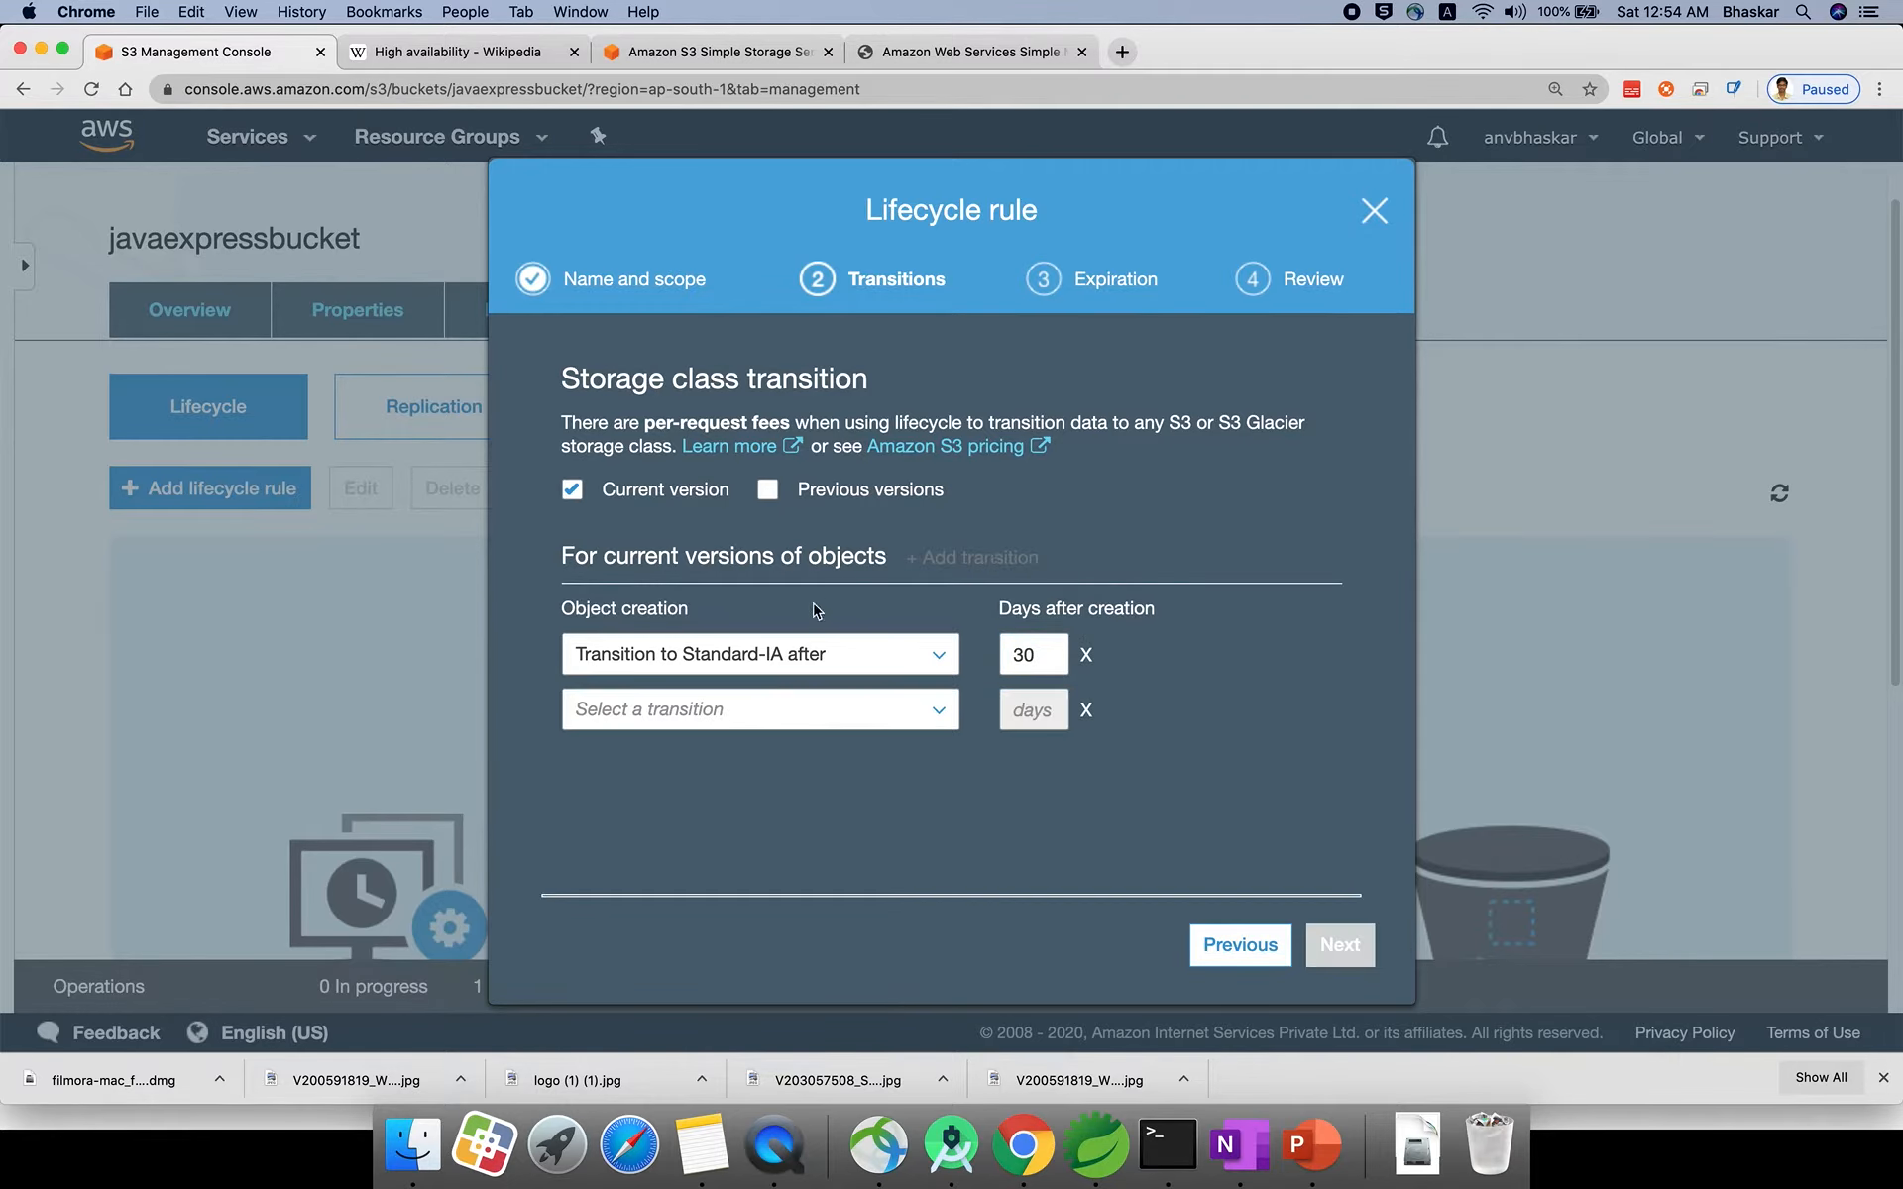
click(840, 718)
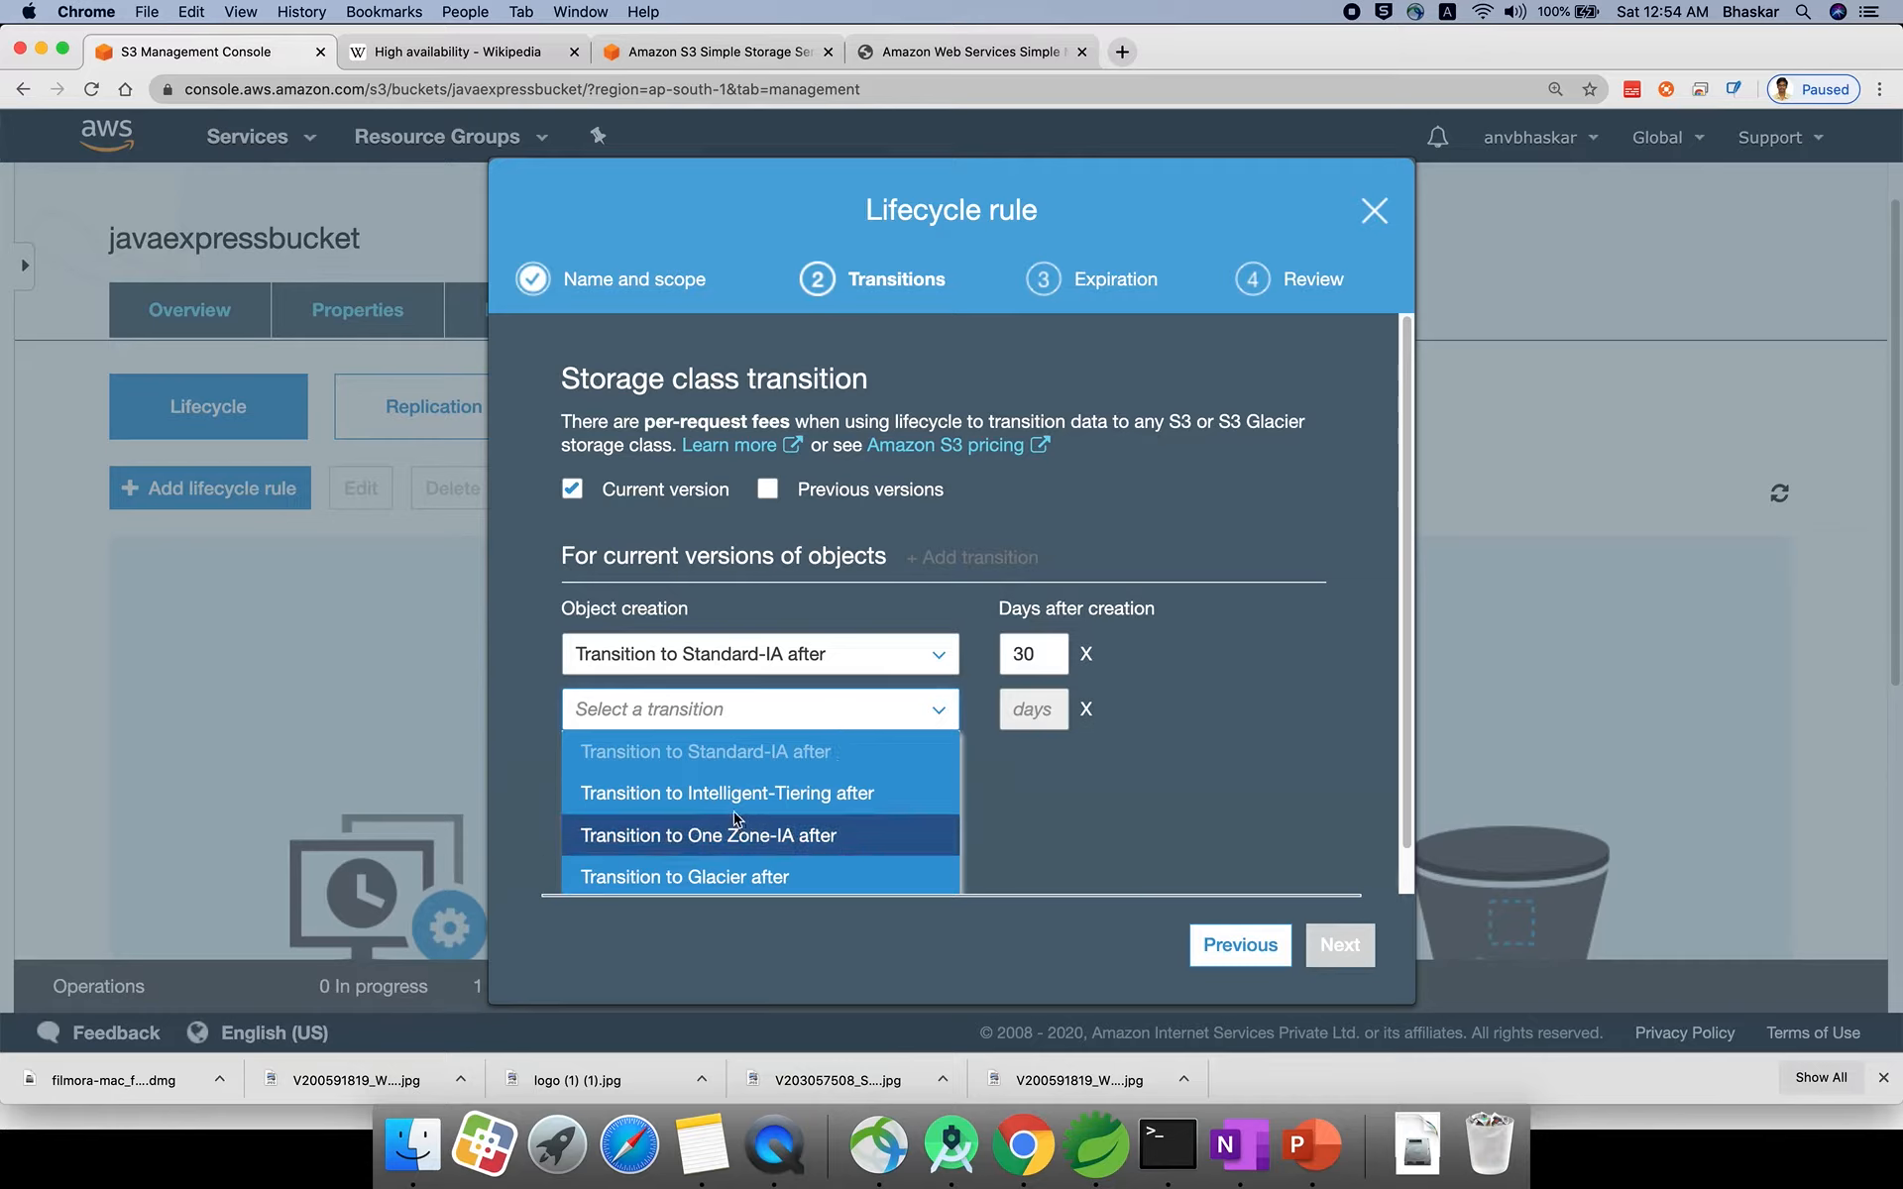
click(810, 797)
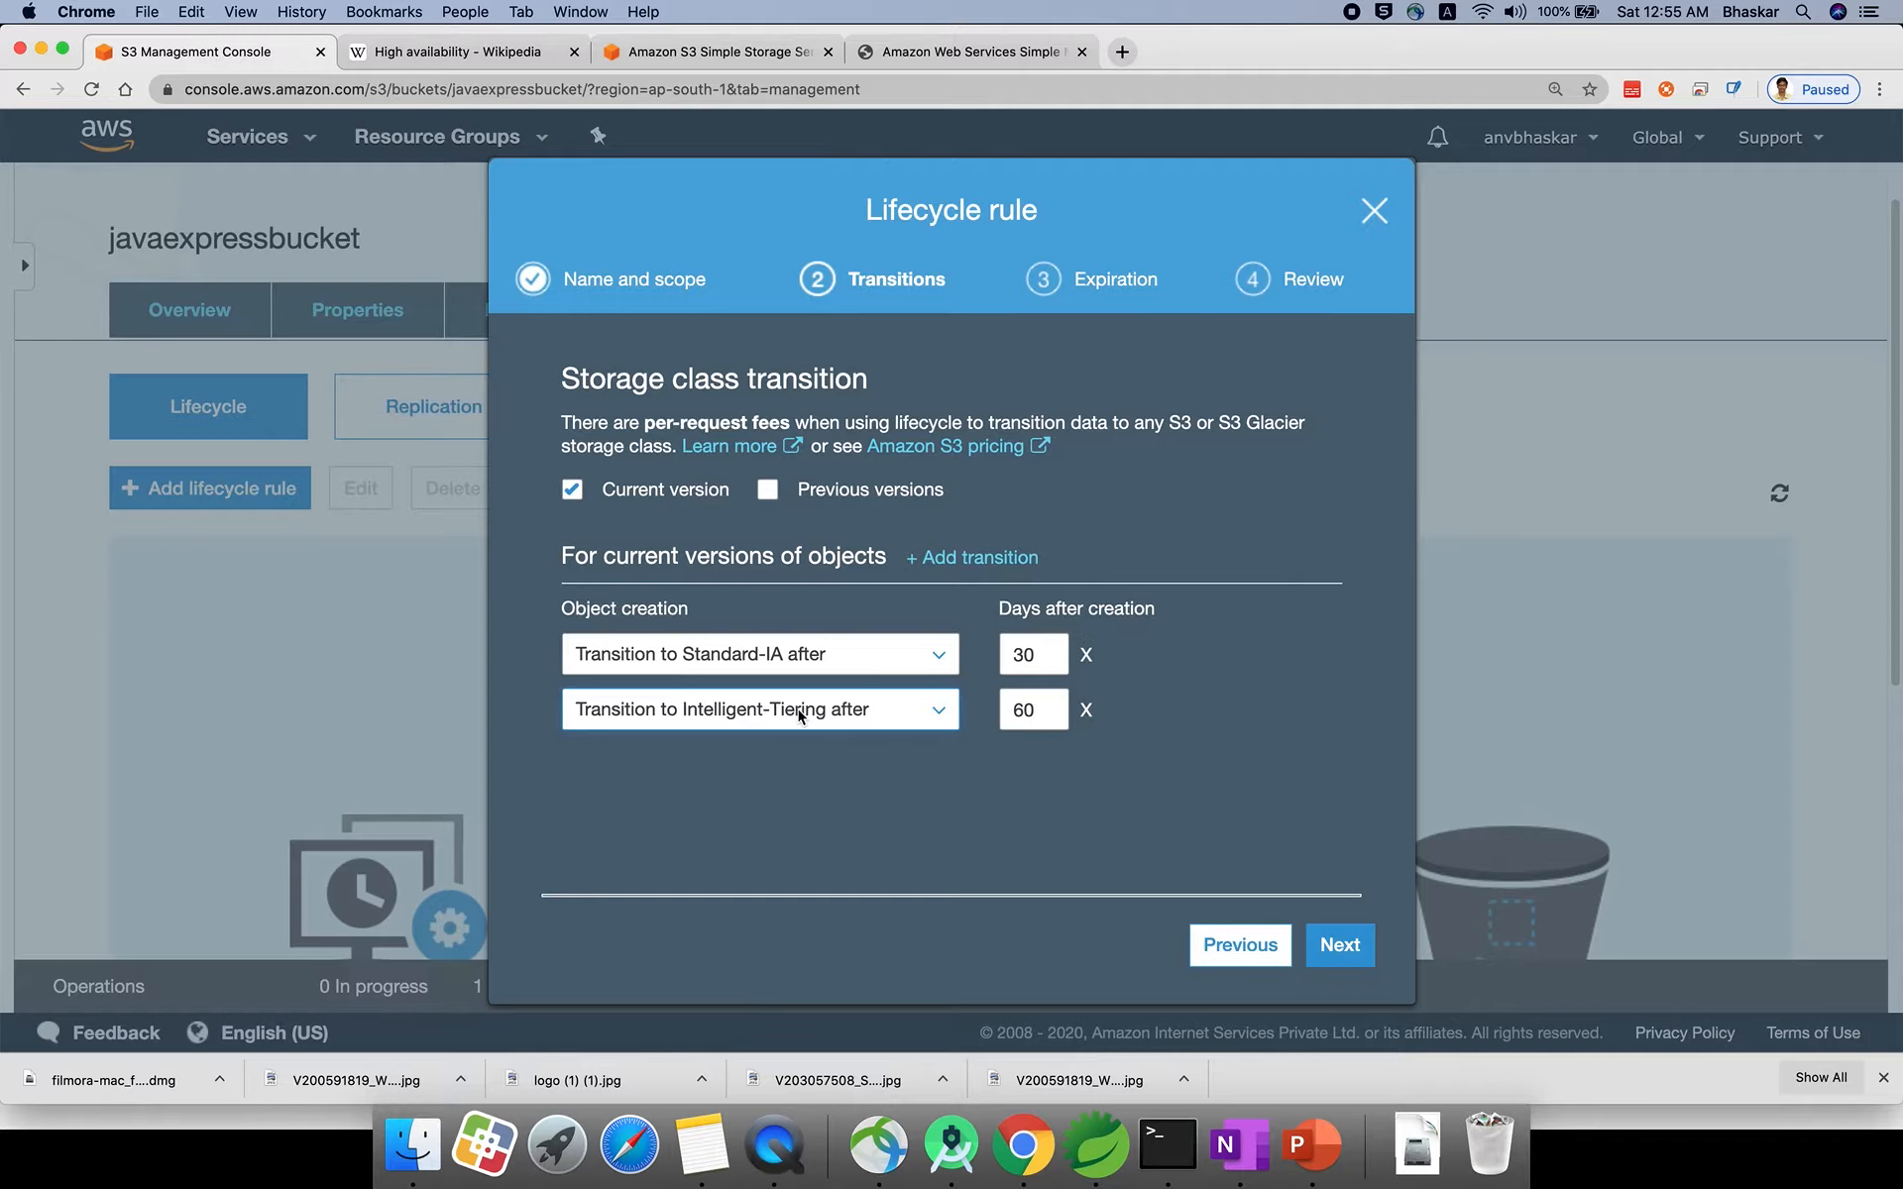
Add a third transition for current versions of objects to Glacier Deep Archive after 90 days.
click(979, 558)
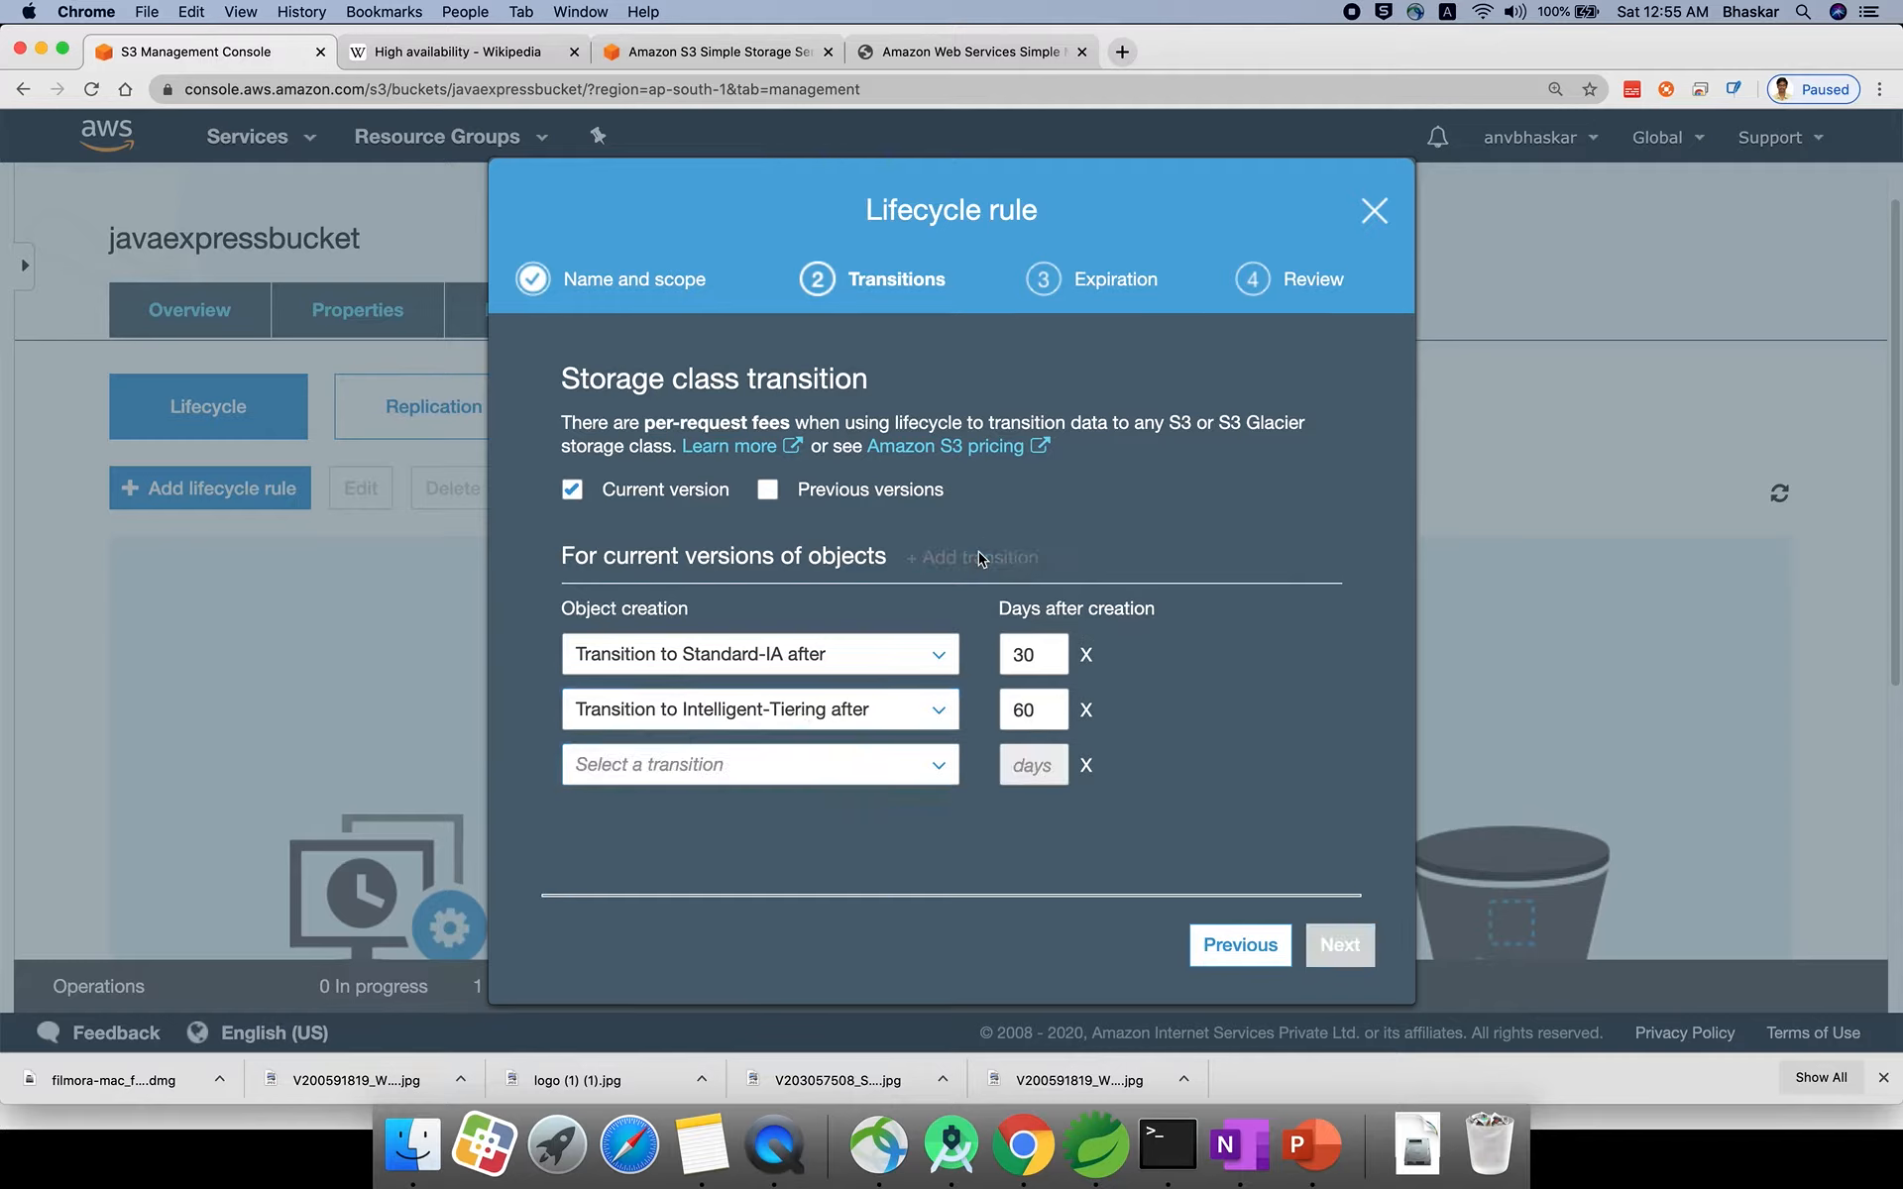
click(897, 776)
scroll(858, 862, down, 1)
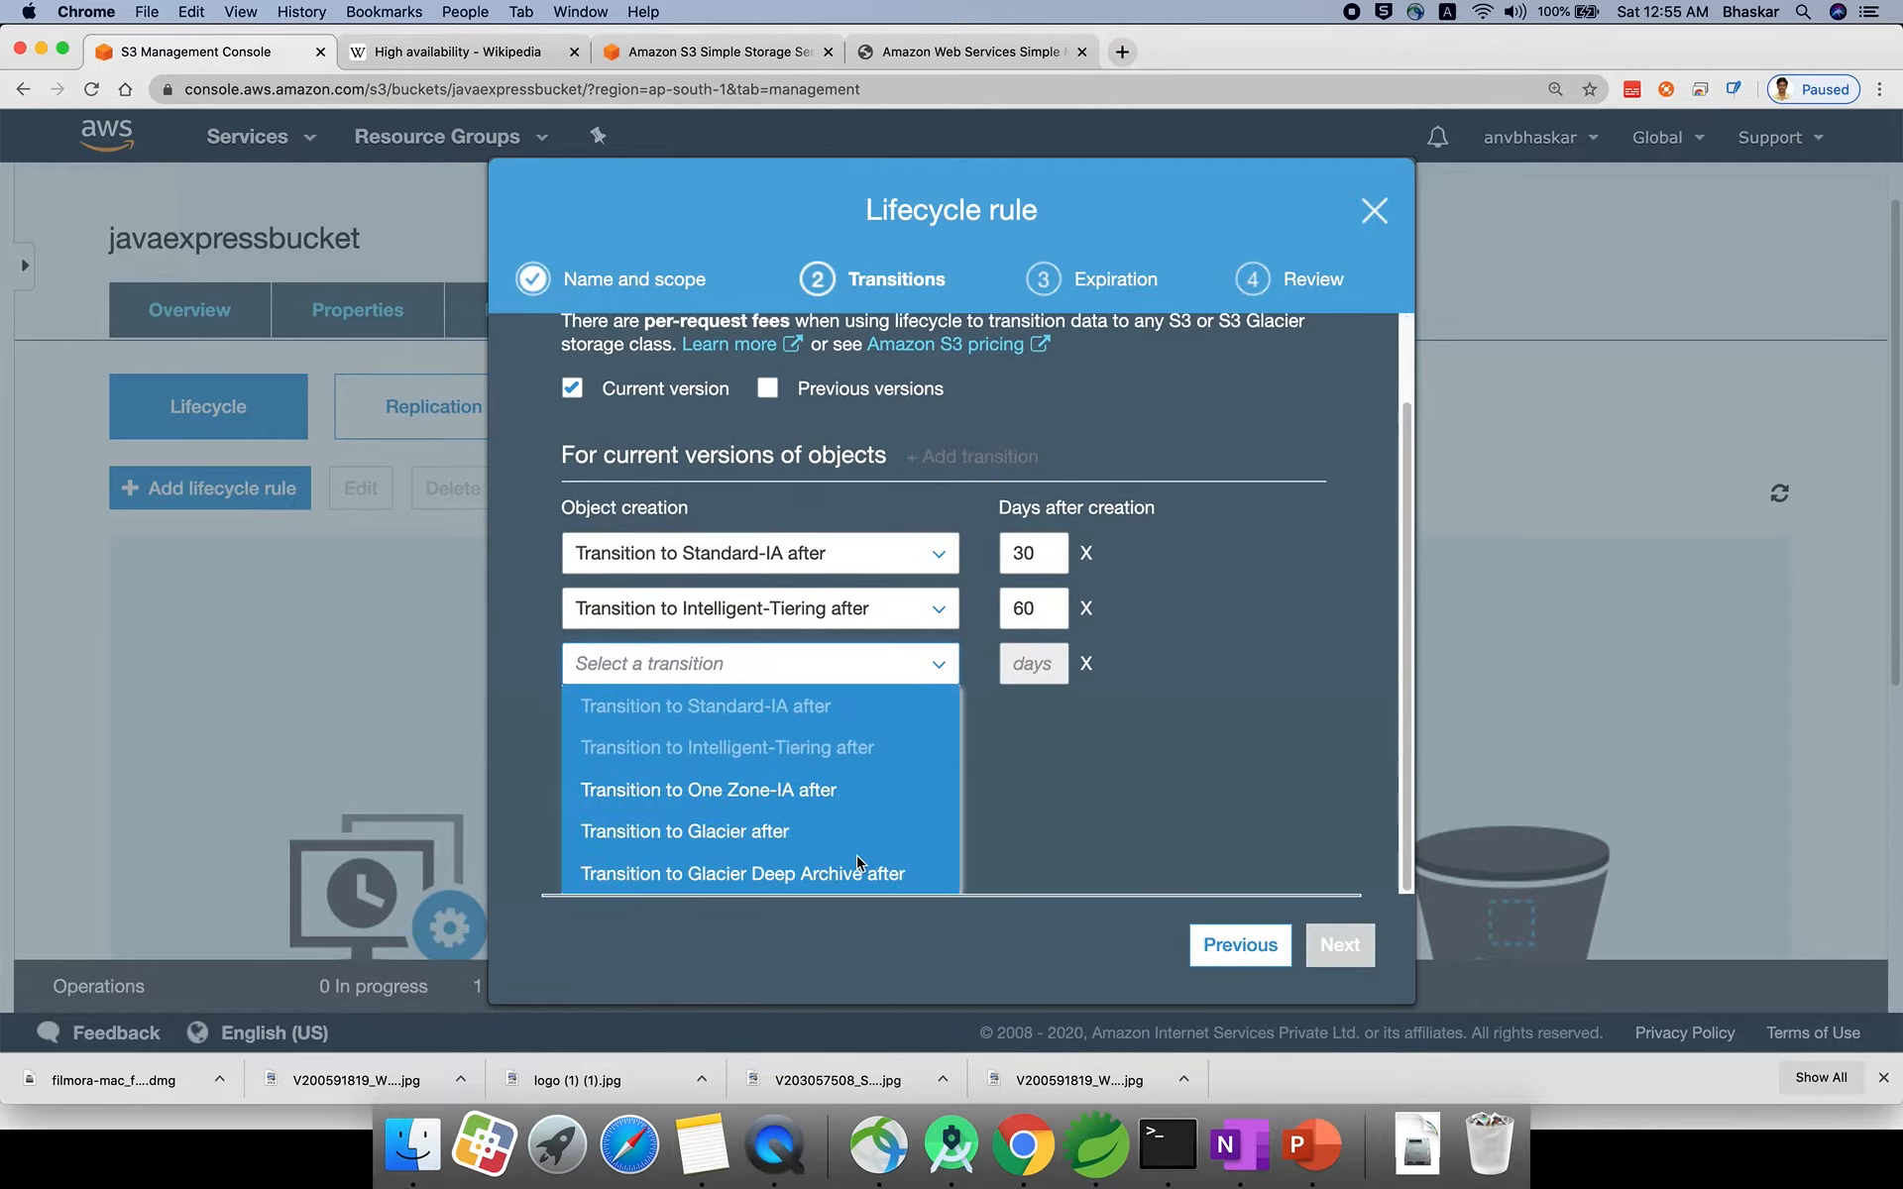
click(771, 832)
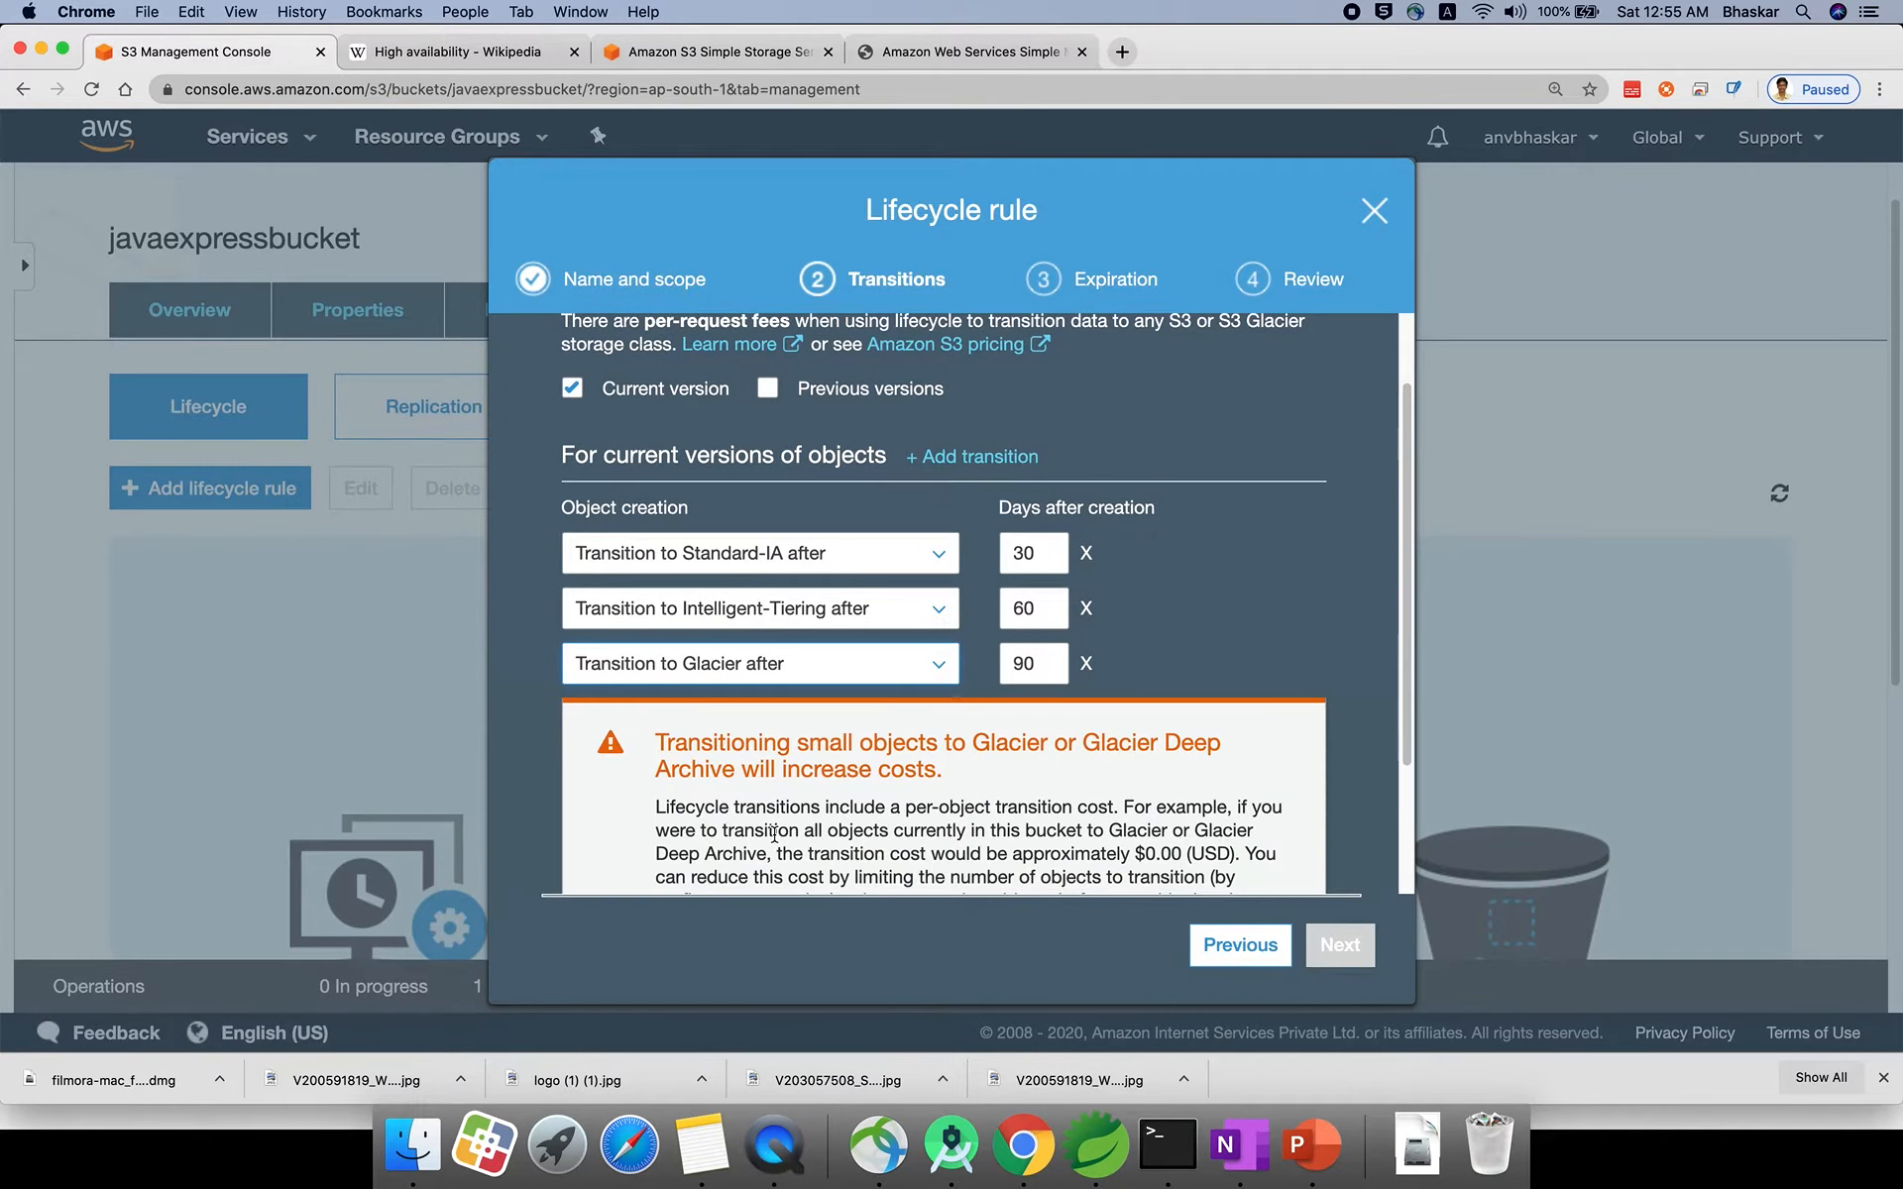
double_click(1020, 661)
scroll(860, 807, down, 3)
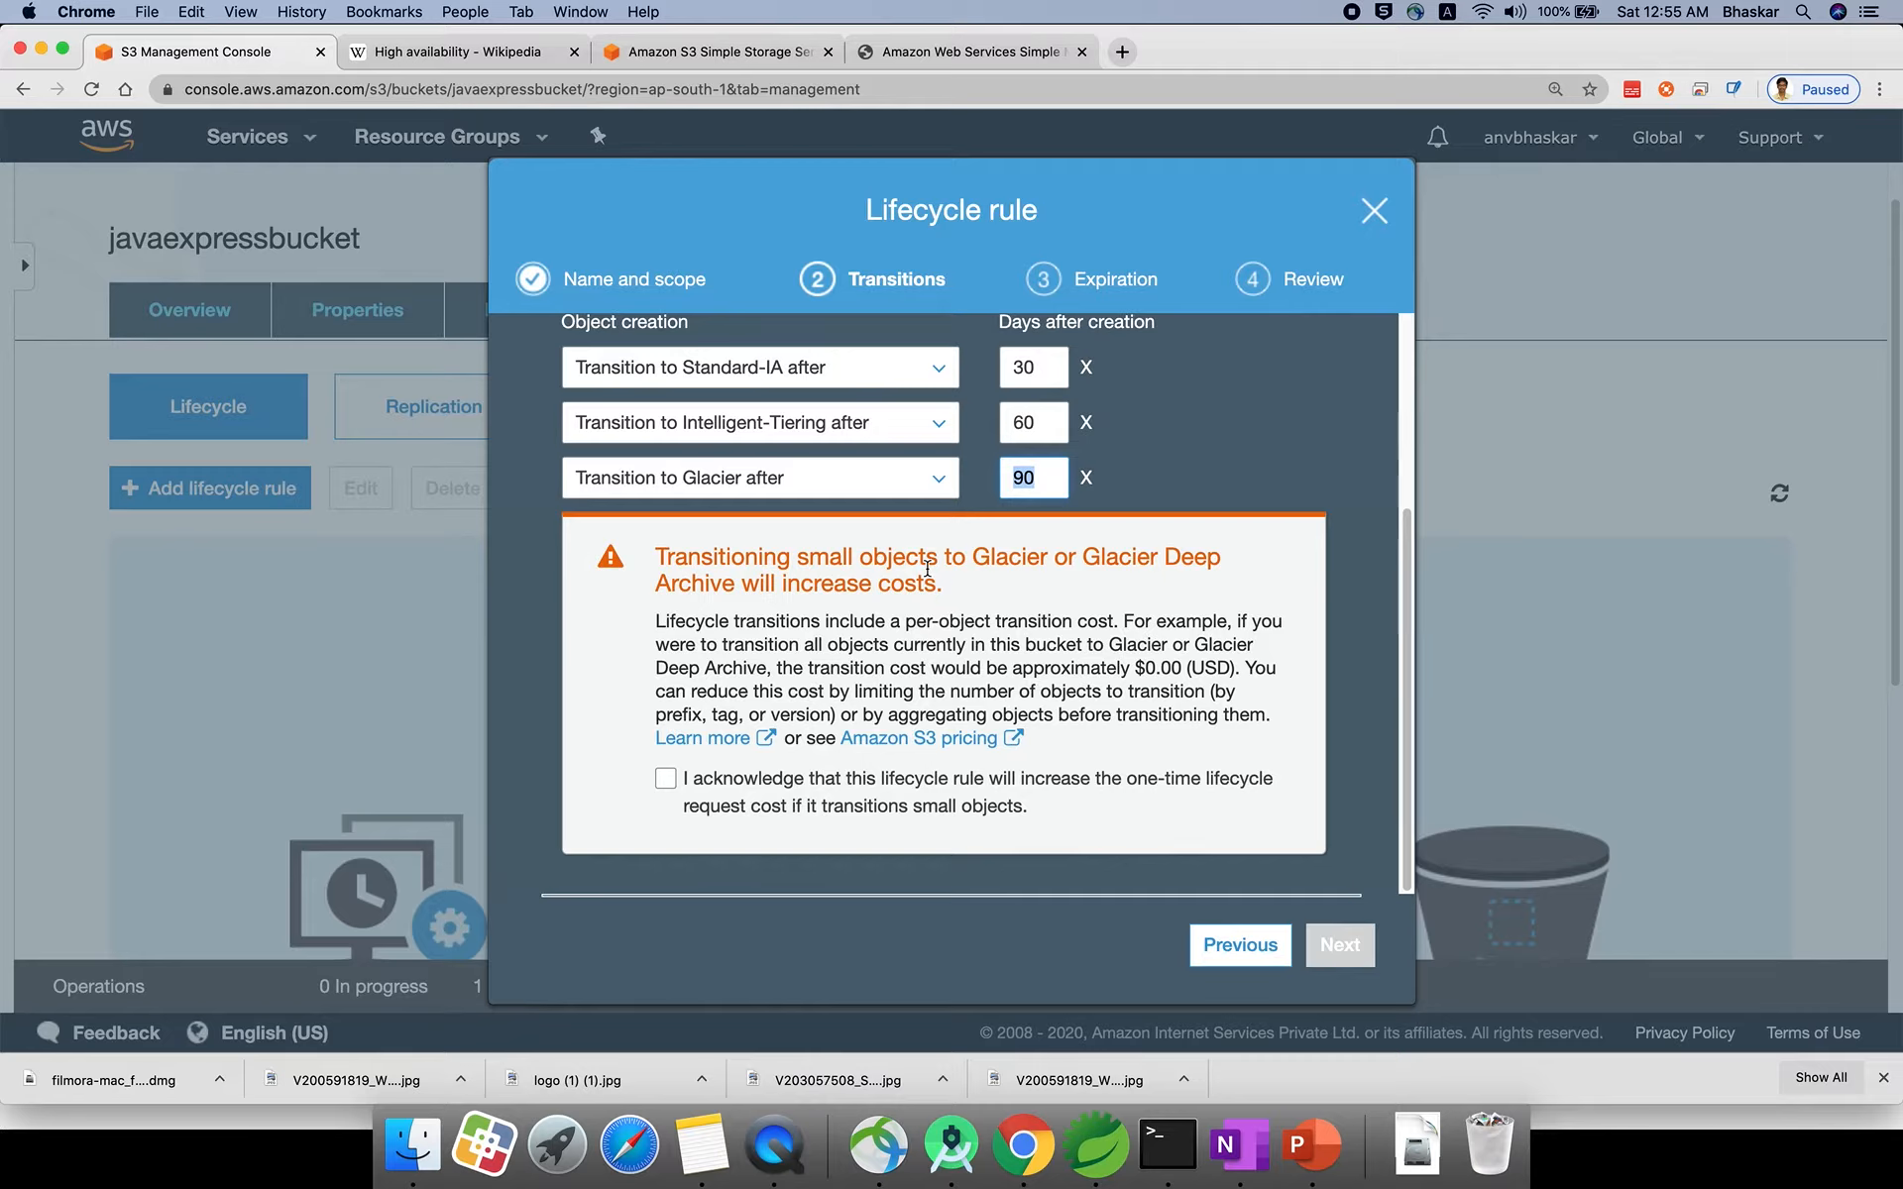
click(835, 476)
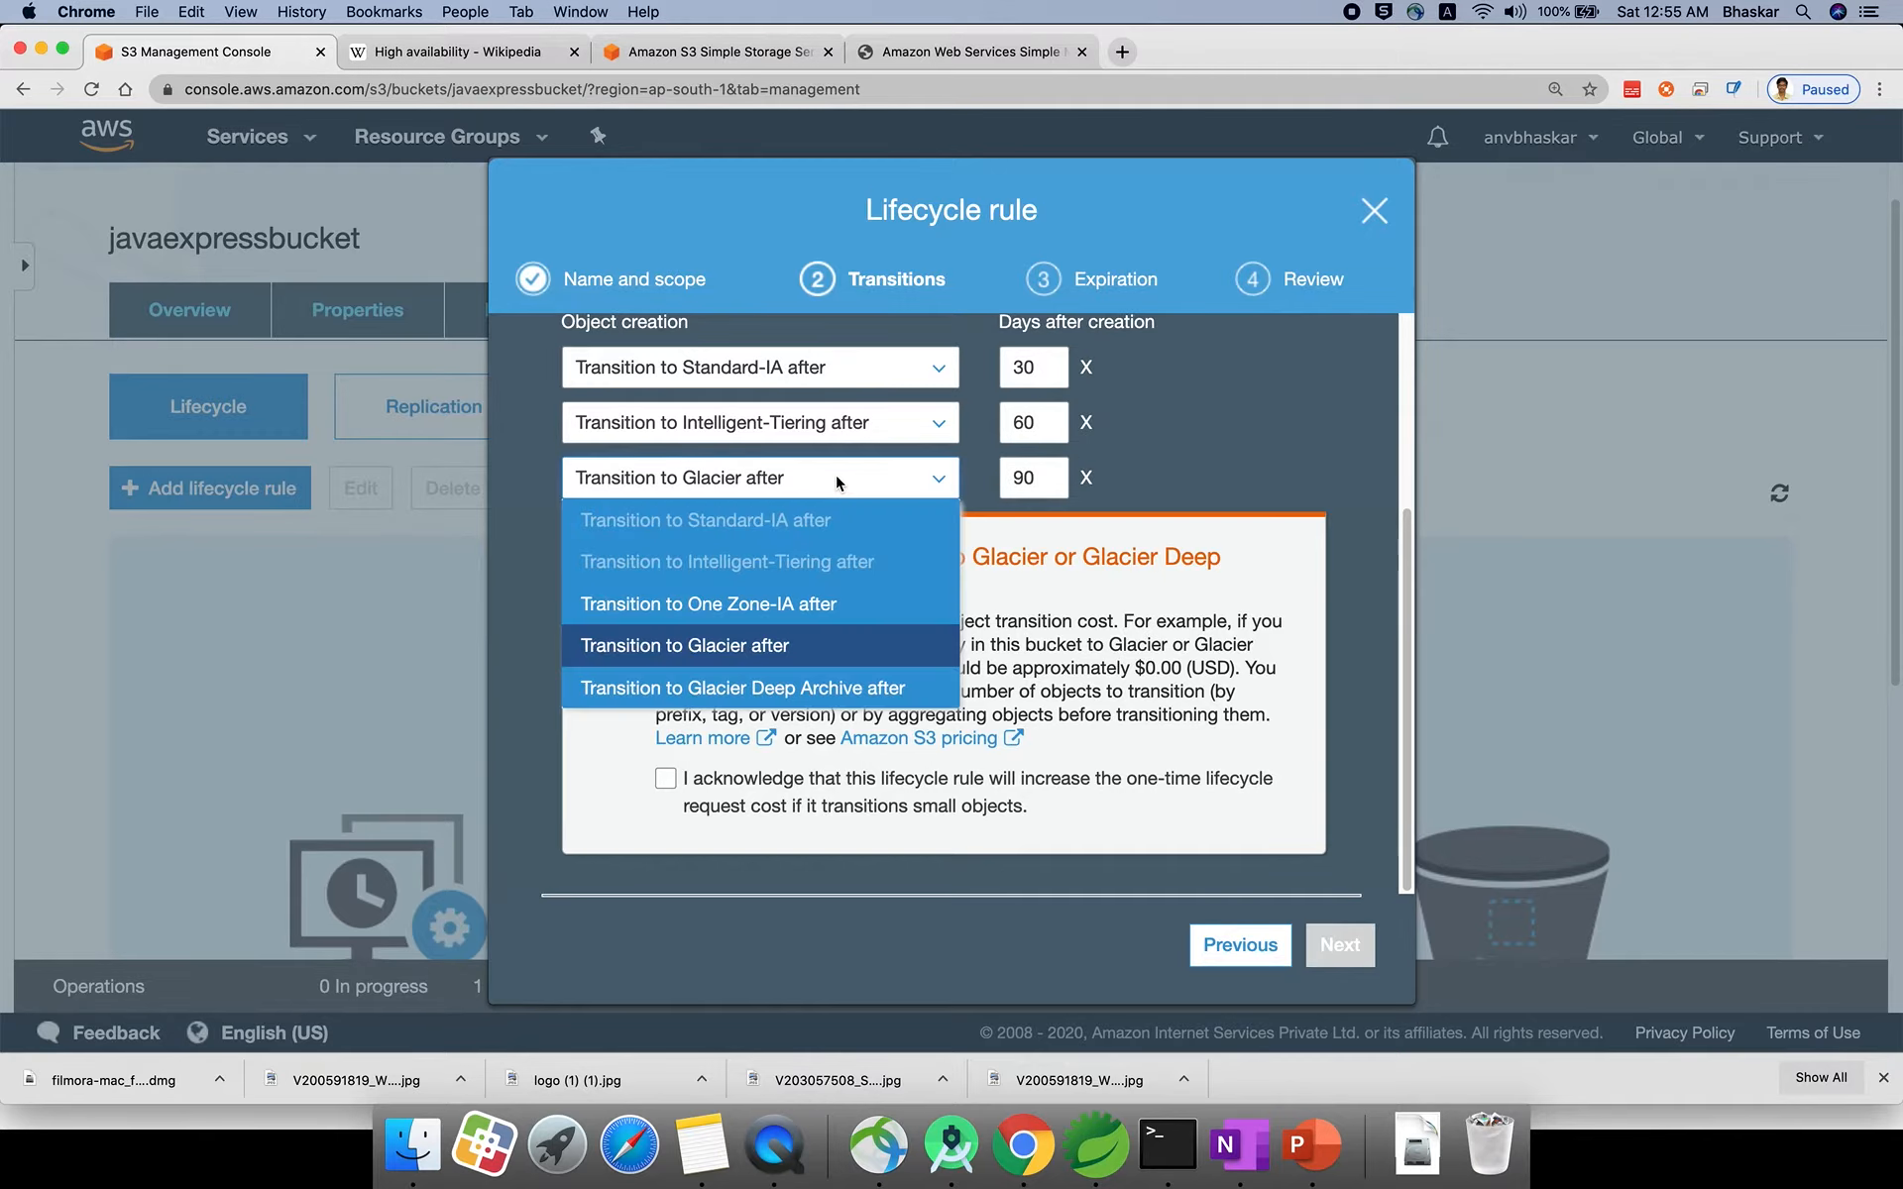
click(790, 688)
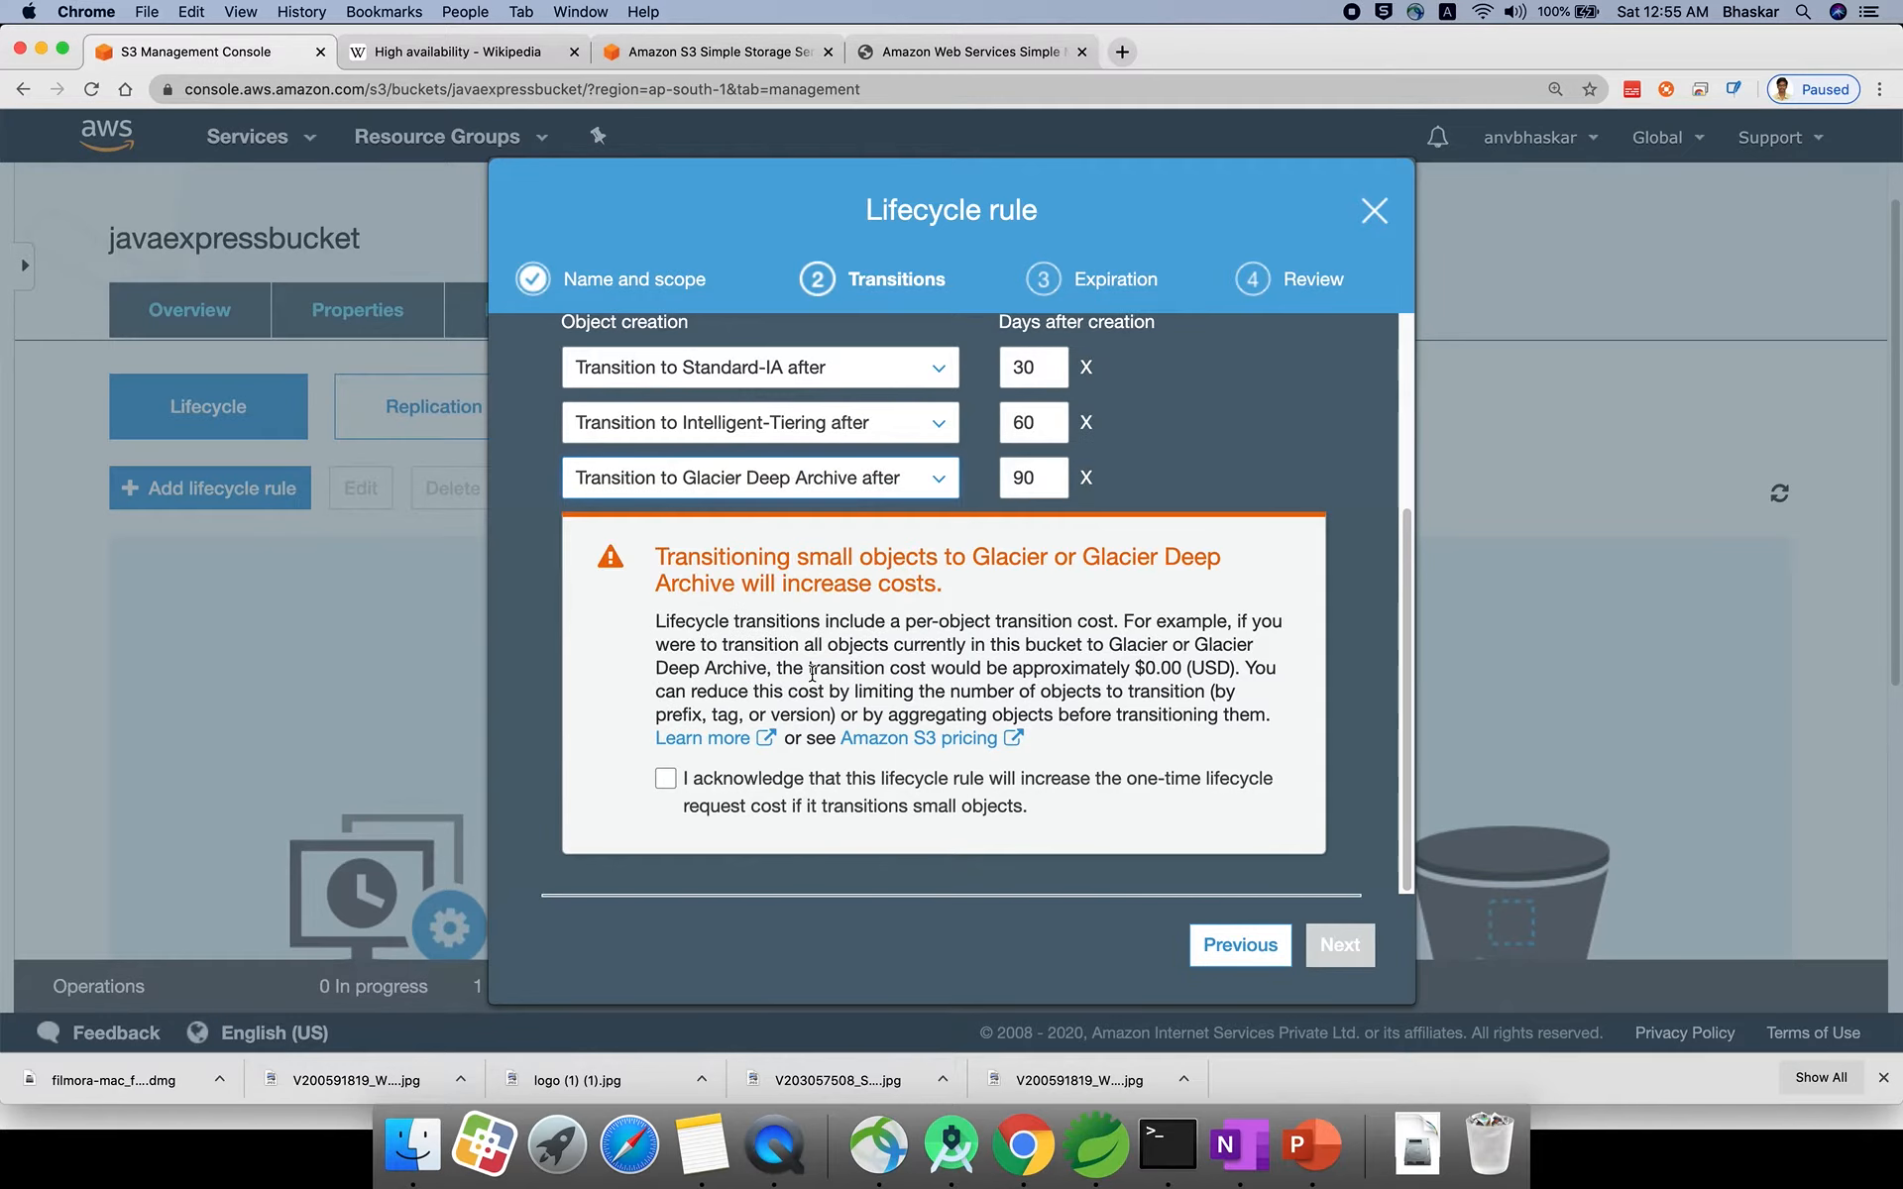
Acknowledge the increased one-time lifecycle request cost for small objects and continue to the expiration settings.
click(665, 779)
scroll(959, 765, up, 1)
scroll(959, 763, up, 3)
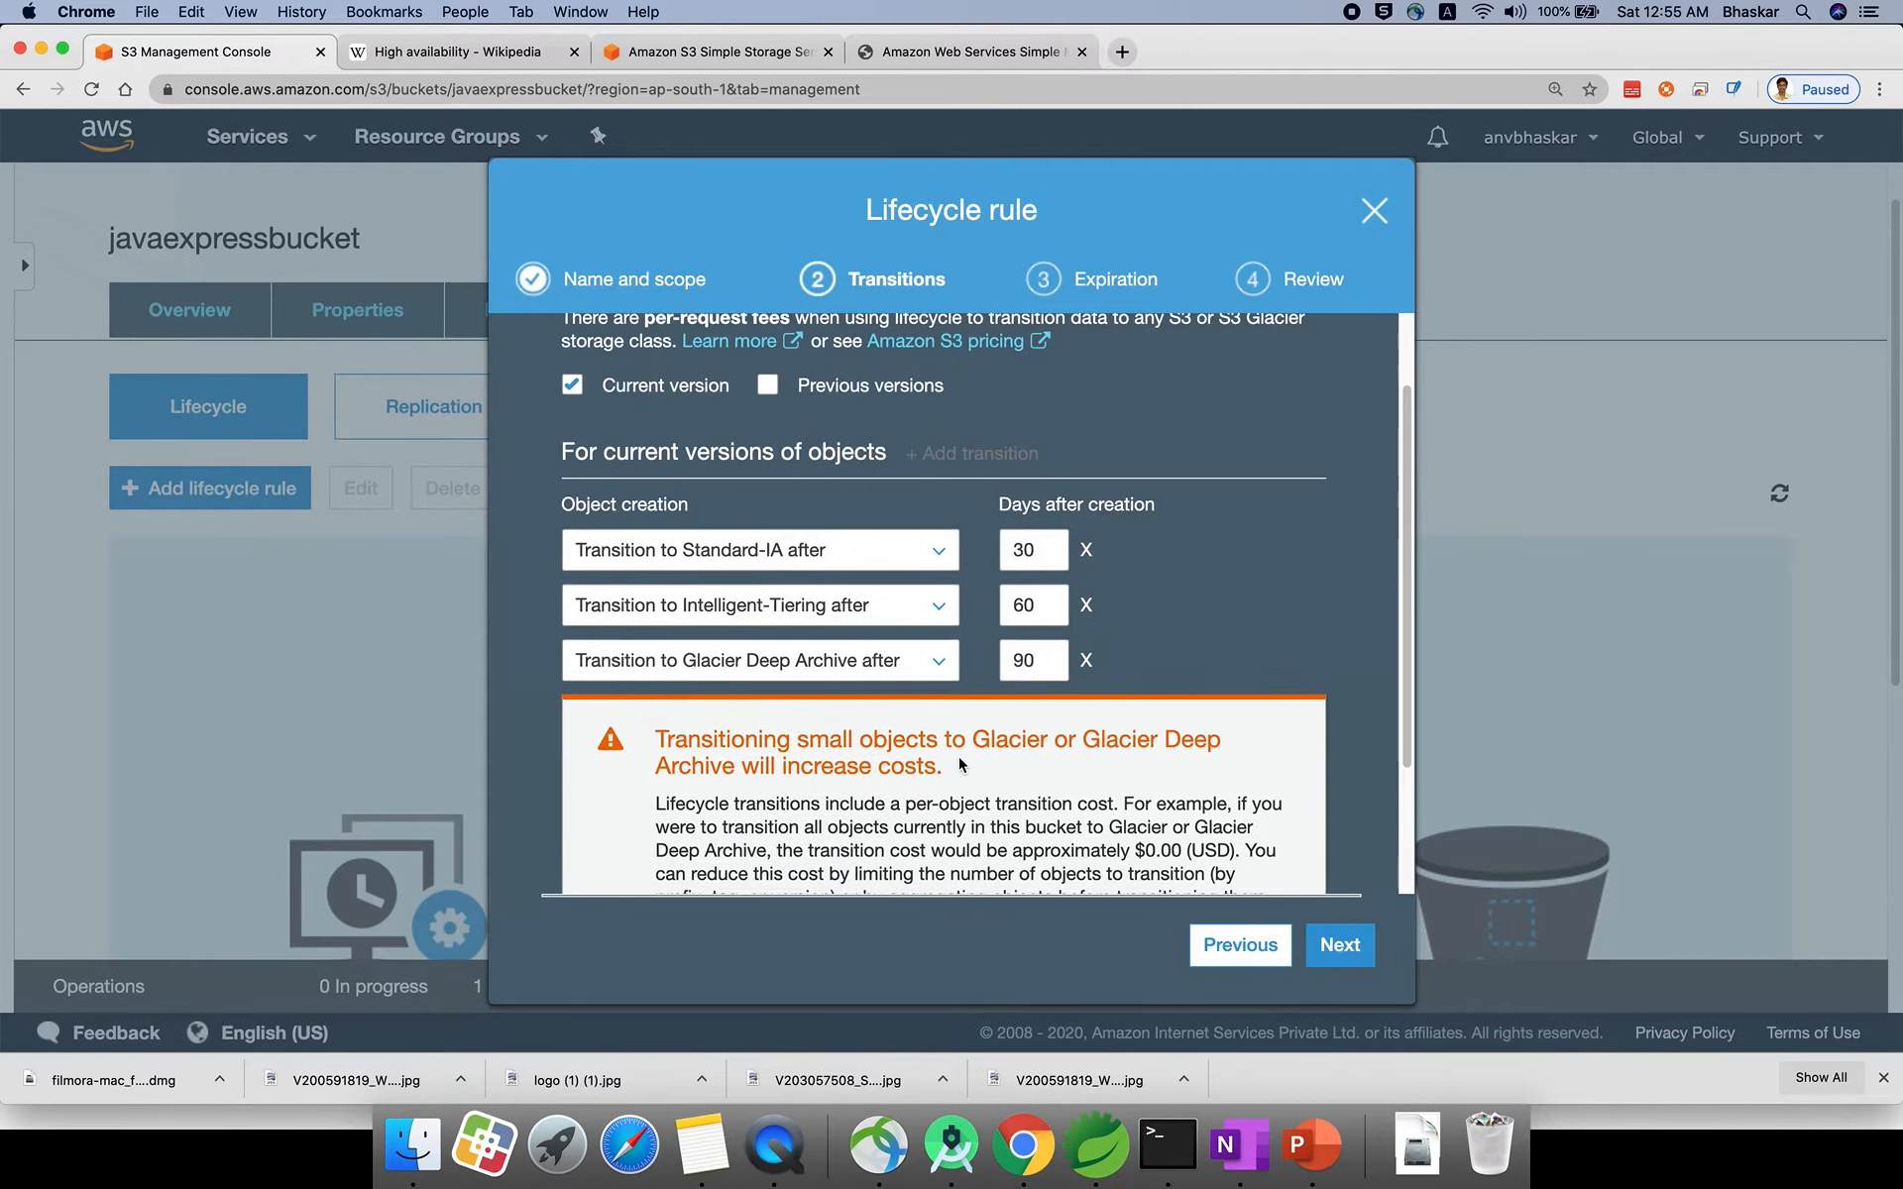
scroll(959, 763, down, 3)
scroll(960, 763, up, 1)
scroll(959, 763, up, 3)
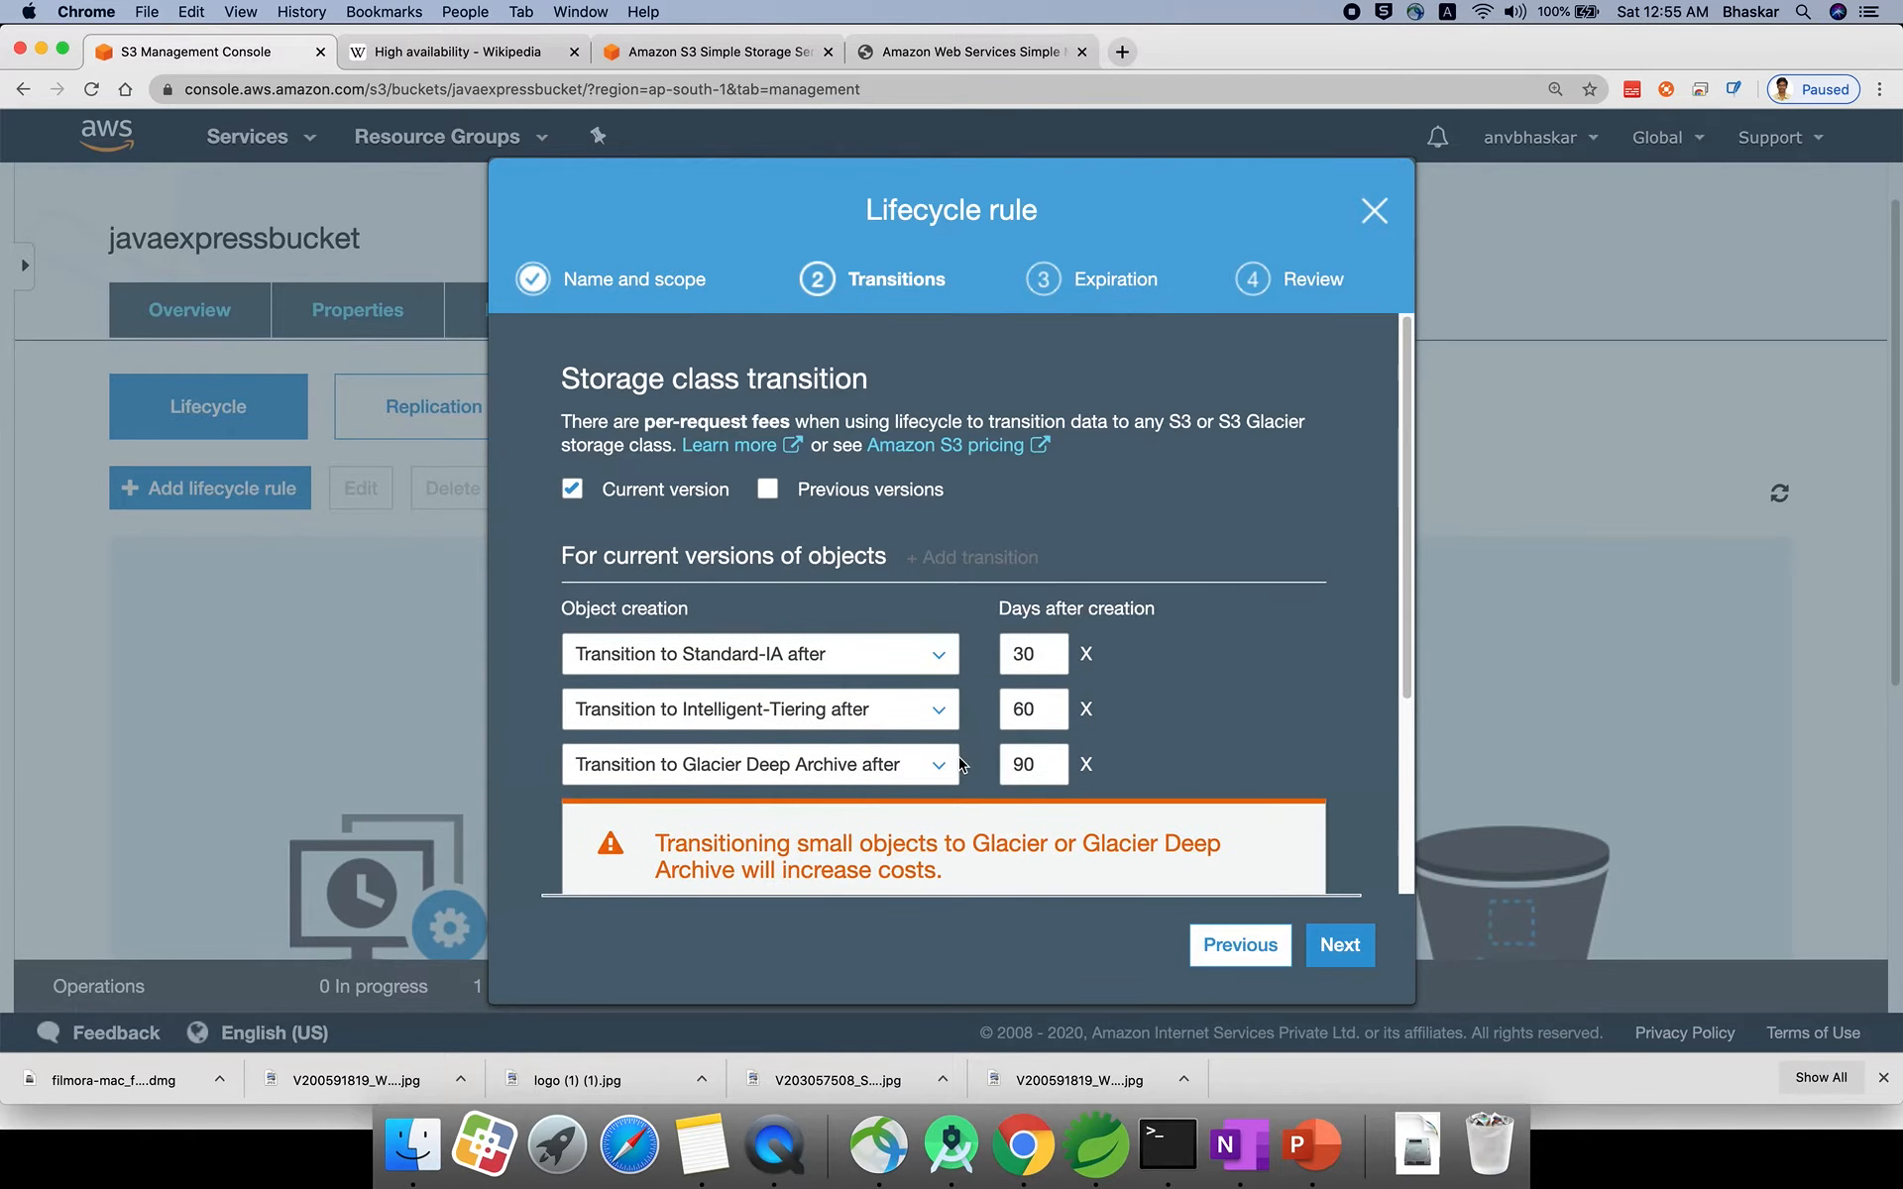
scroll(959, 763, down, 3)
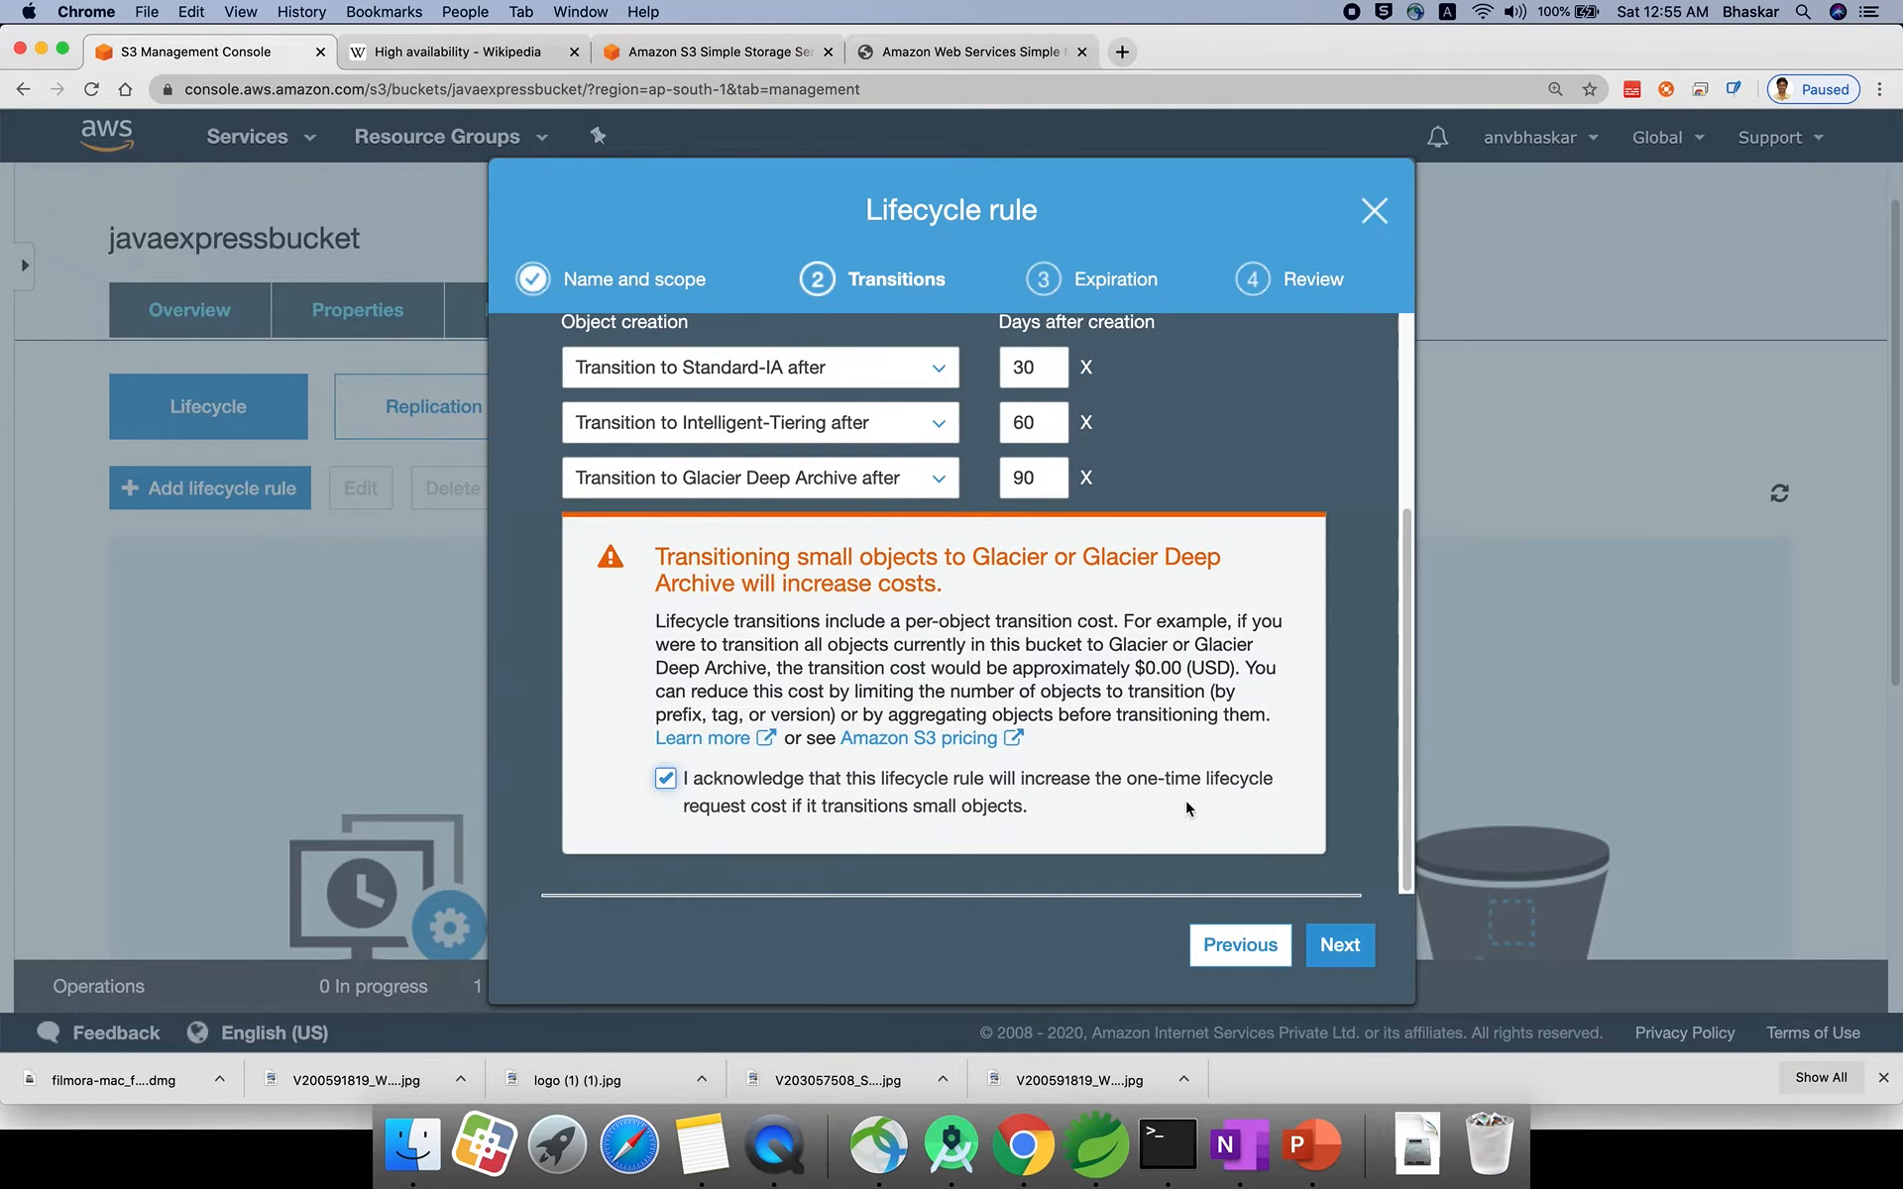
click(1330, 949)
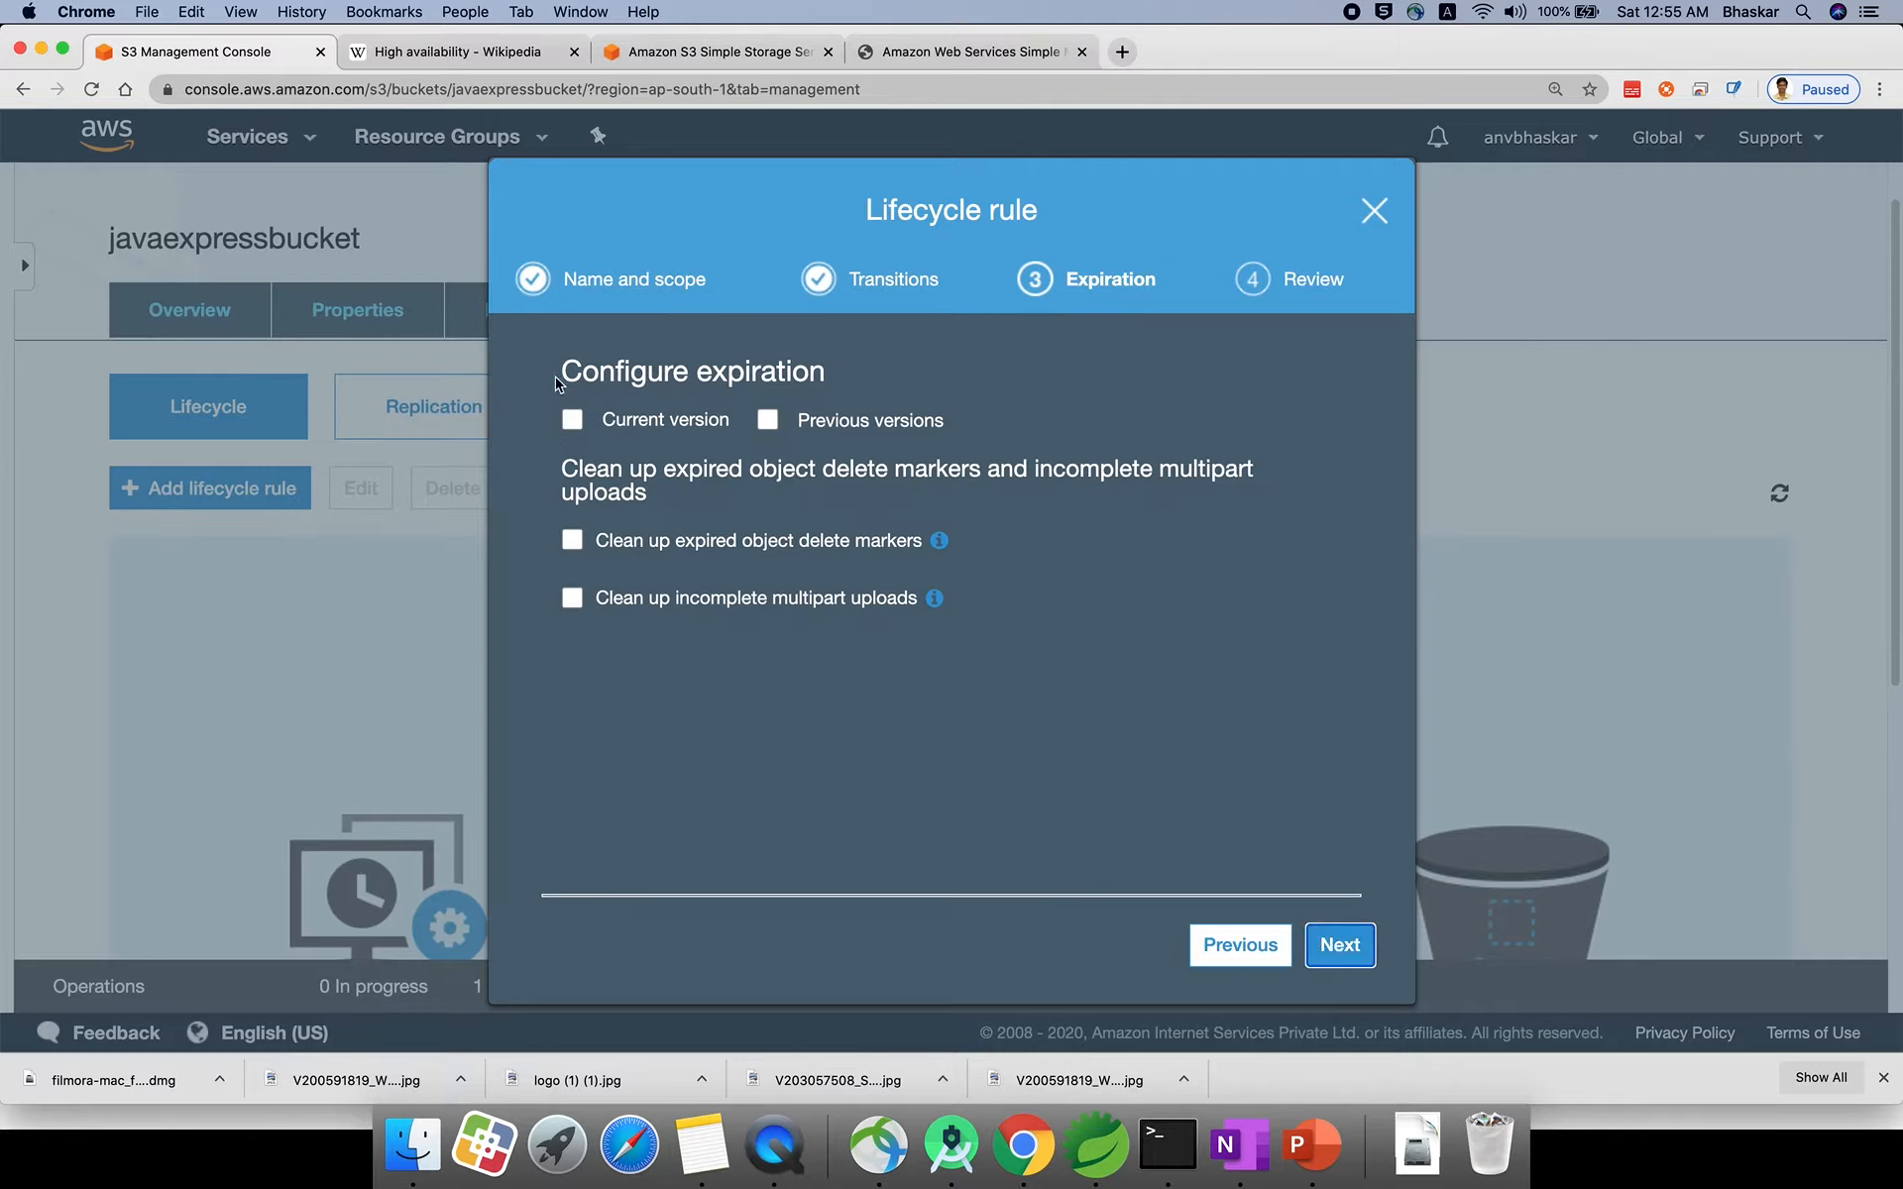
Enable expiration of the current version of objects and set it to 91 days from object creation.
drag(561, 382, 883, 383)
click(882, 383)
click(573, 420)
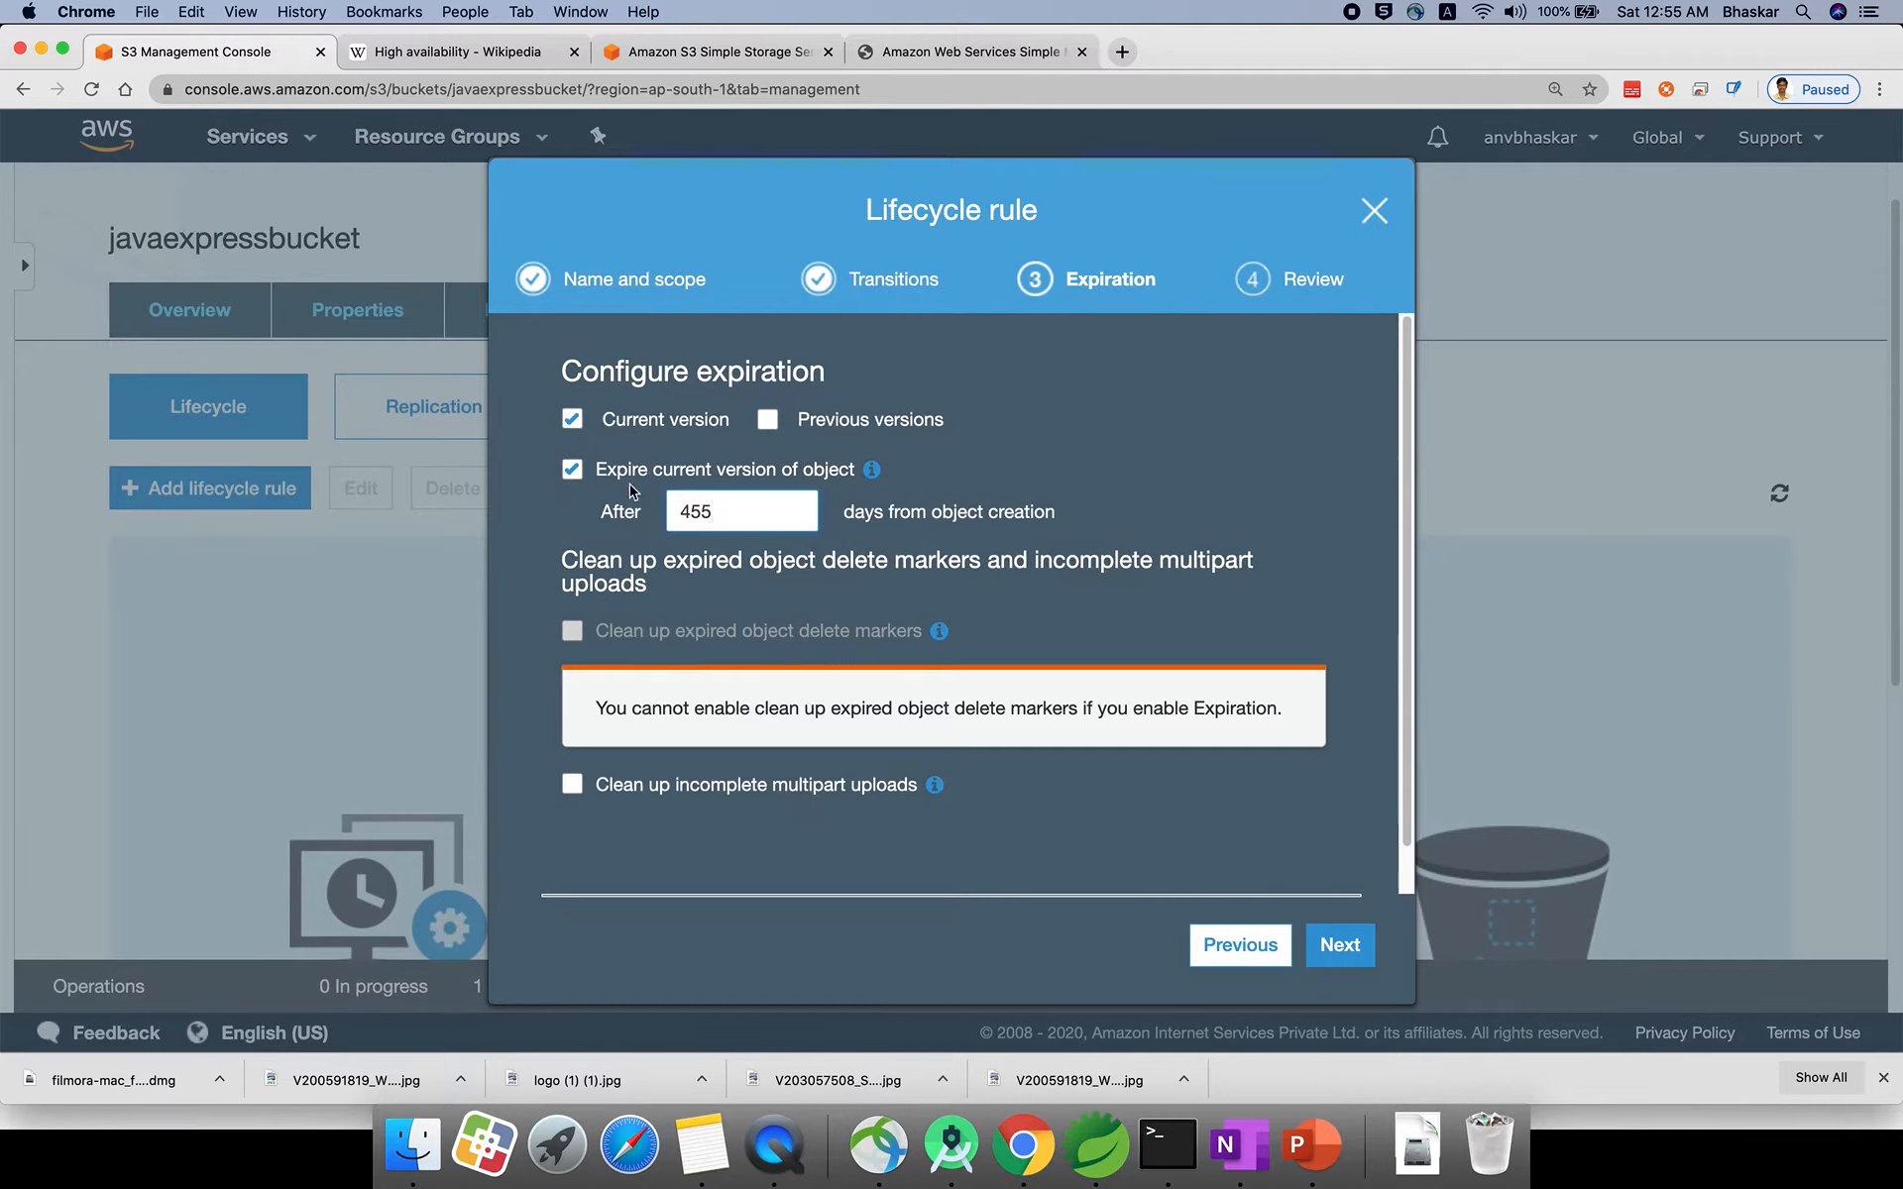
double_click(694, 516)
text(30)
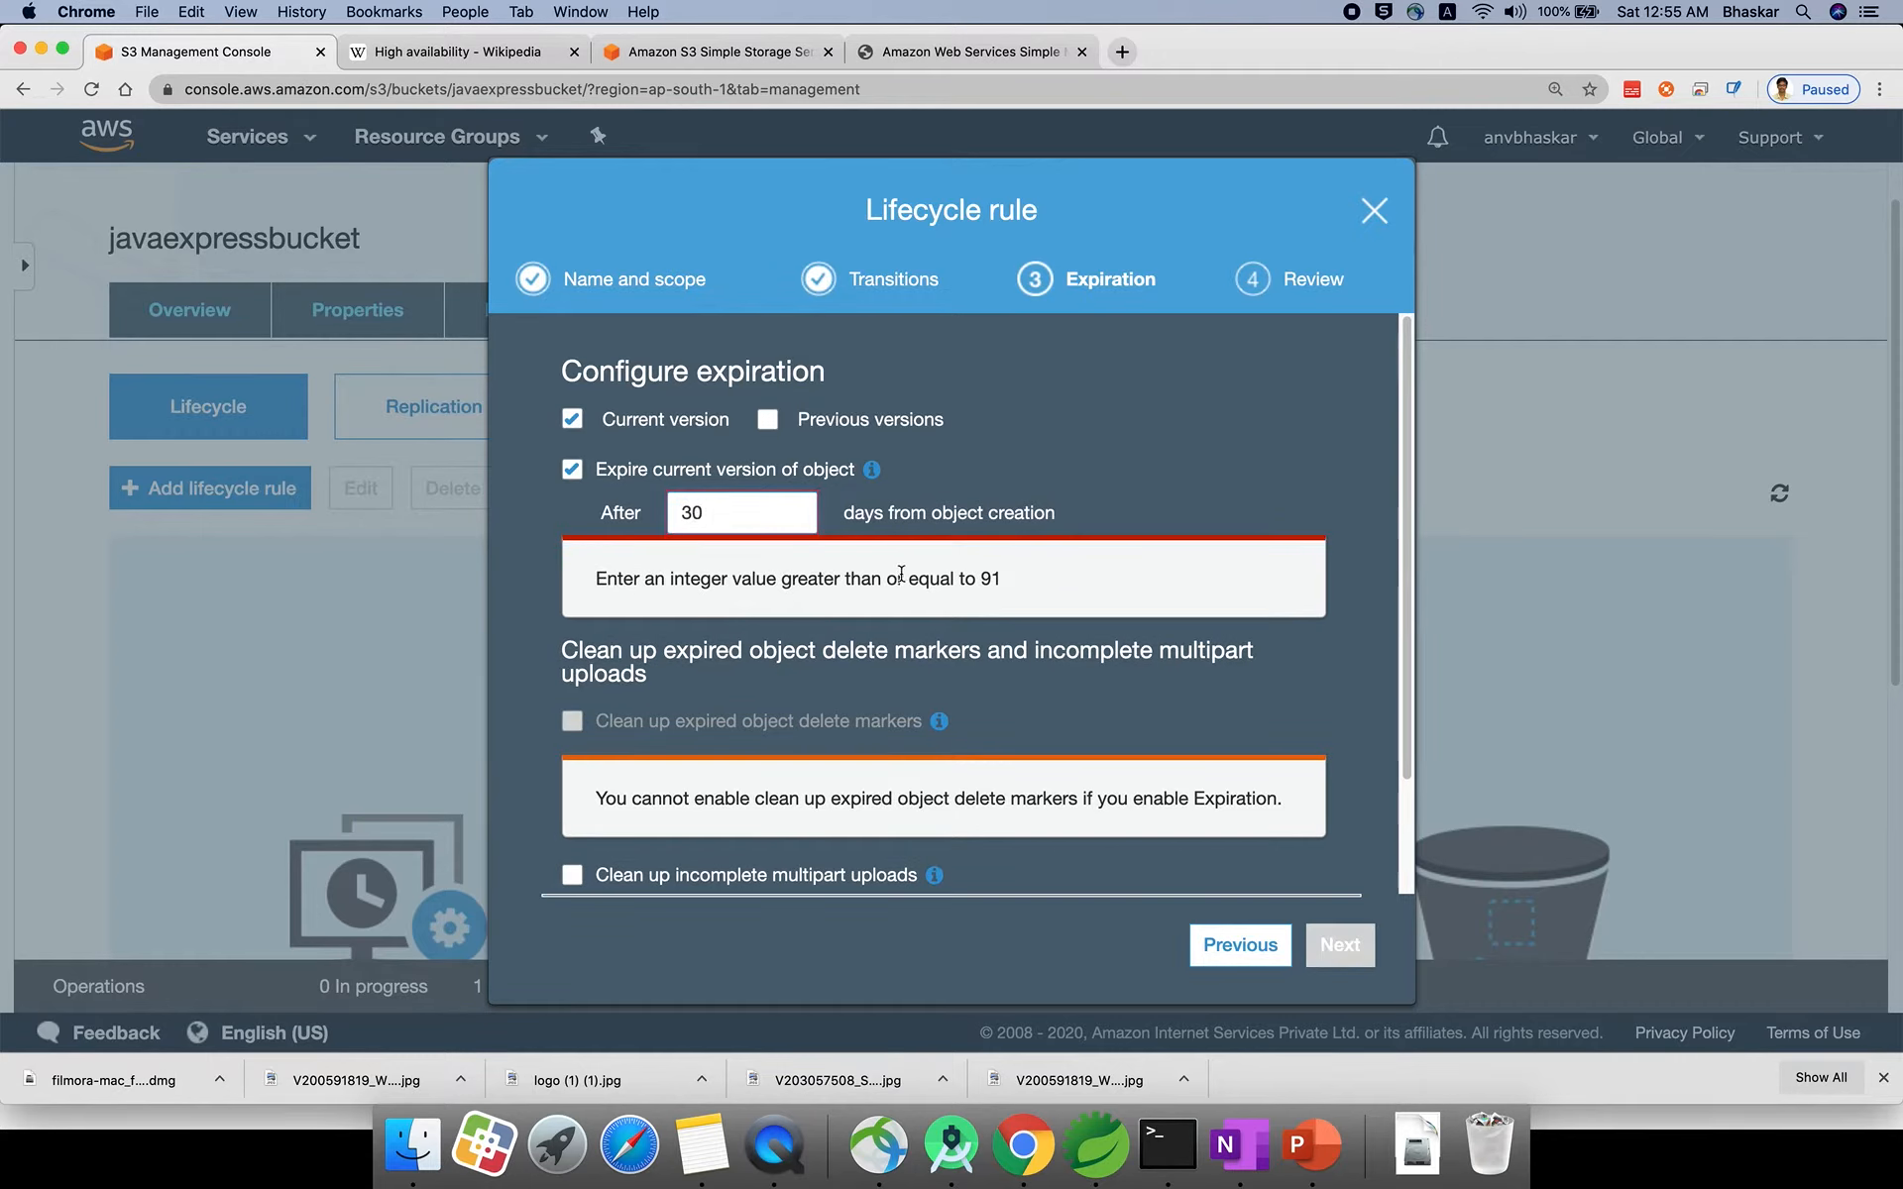
drag(901, 575, 1020, 573)
double_click(704, 511)
text(91)
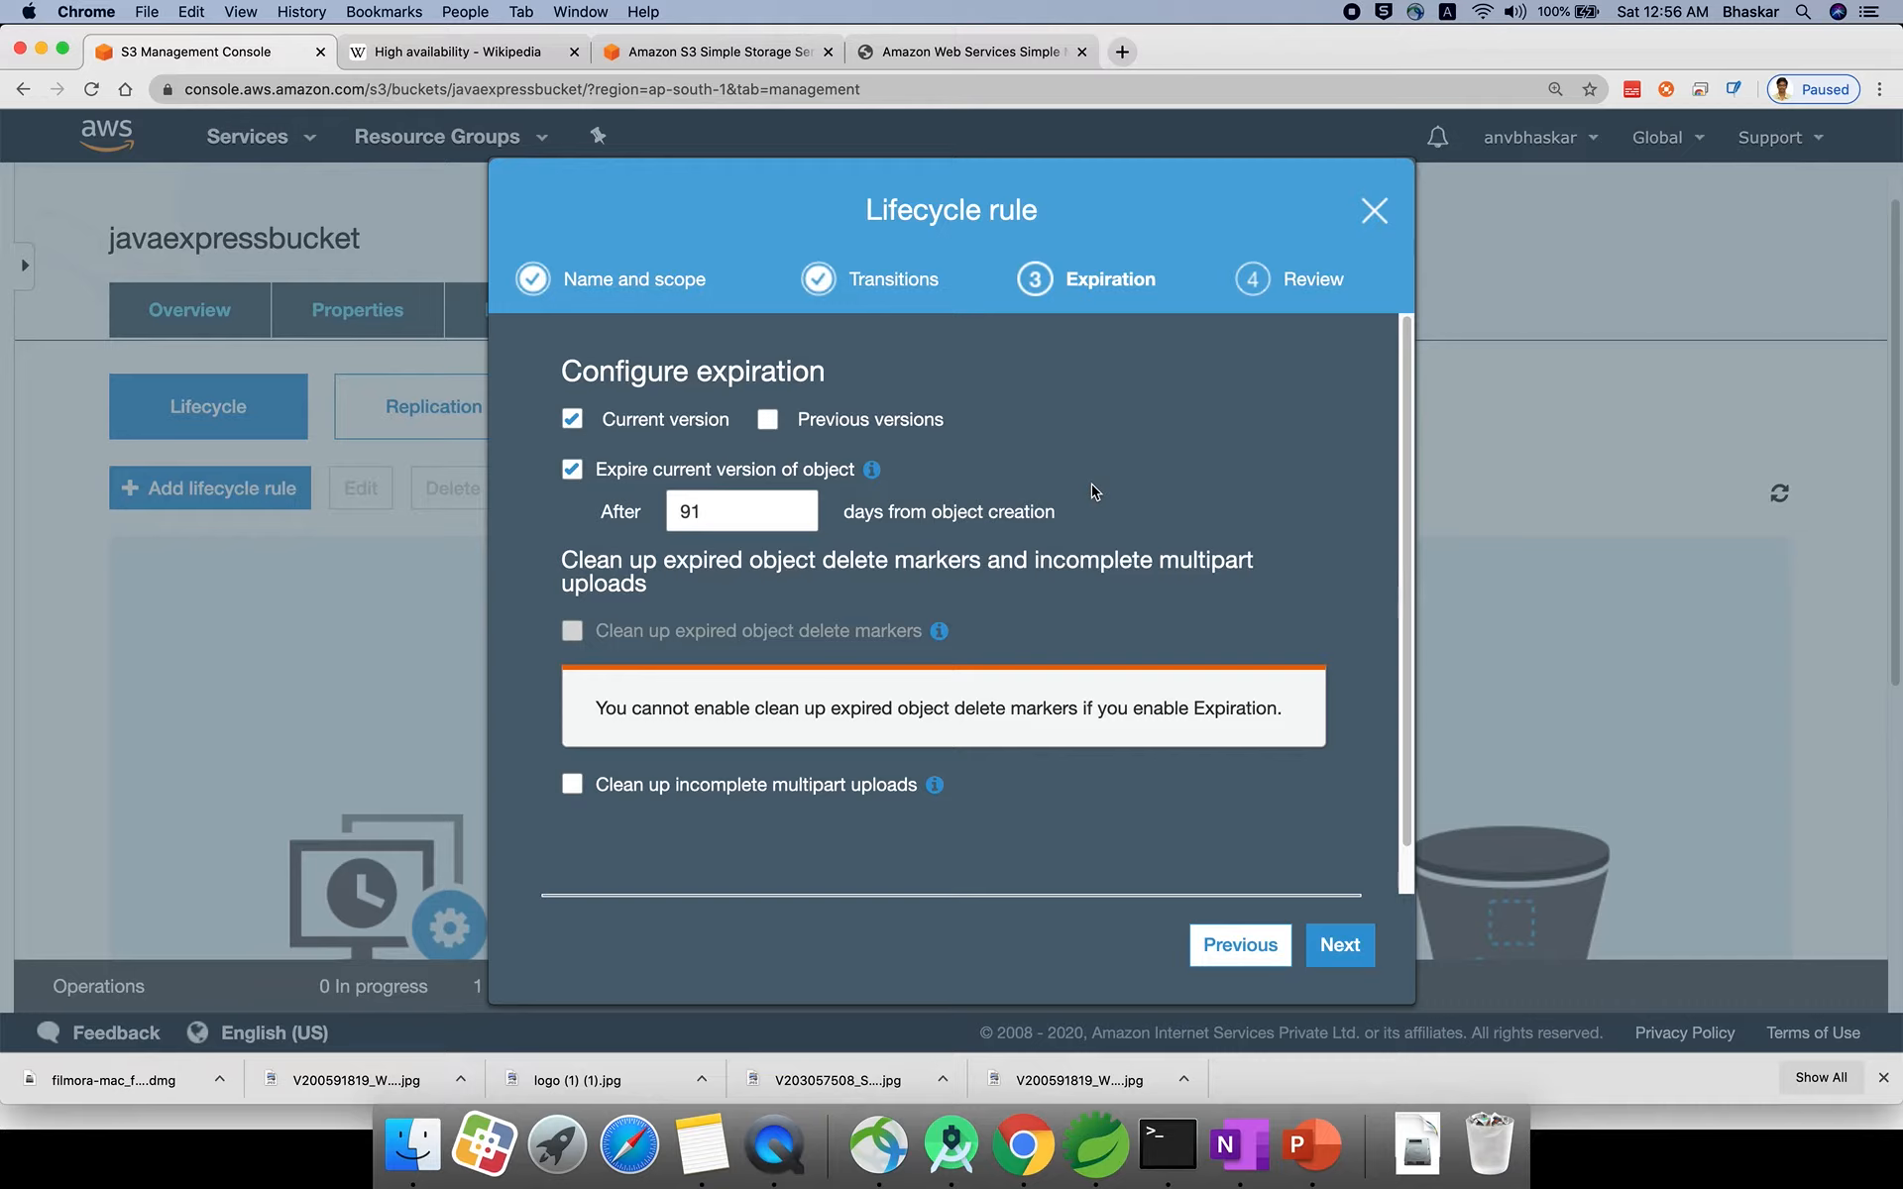
Read the current-version expiration setting and the cleanup options for expired object delete markers and incomplete multipart uploads.
drag(652, 469, 868, 482)
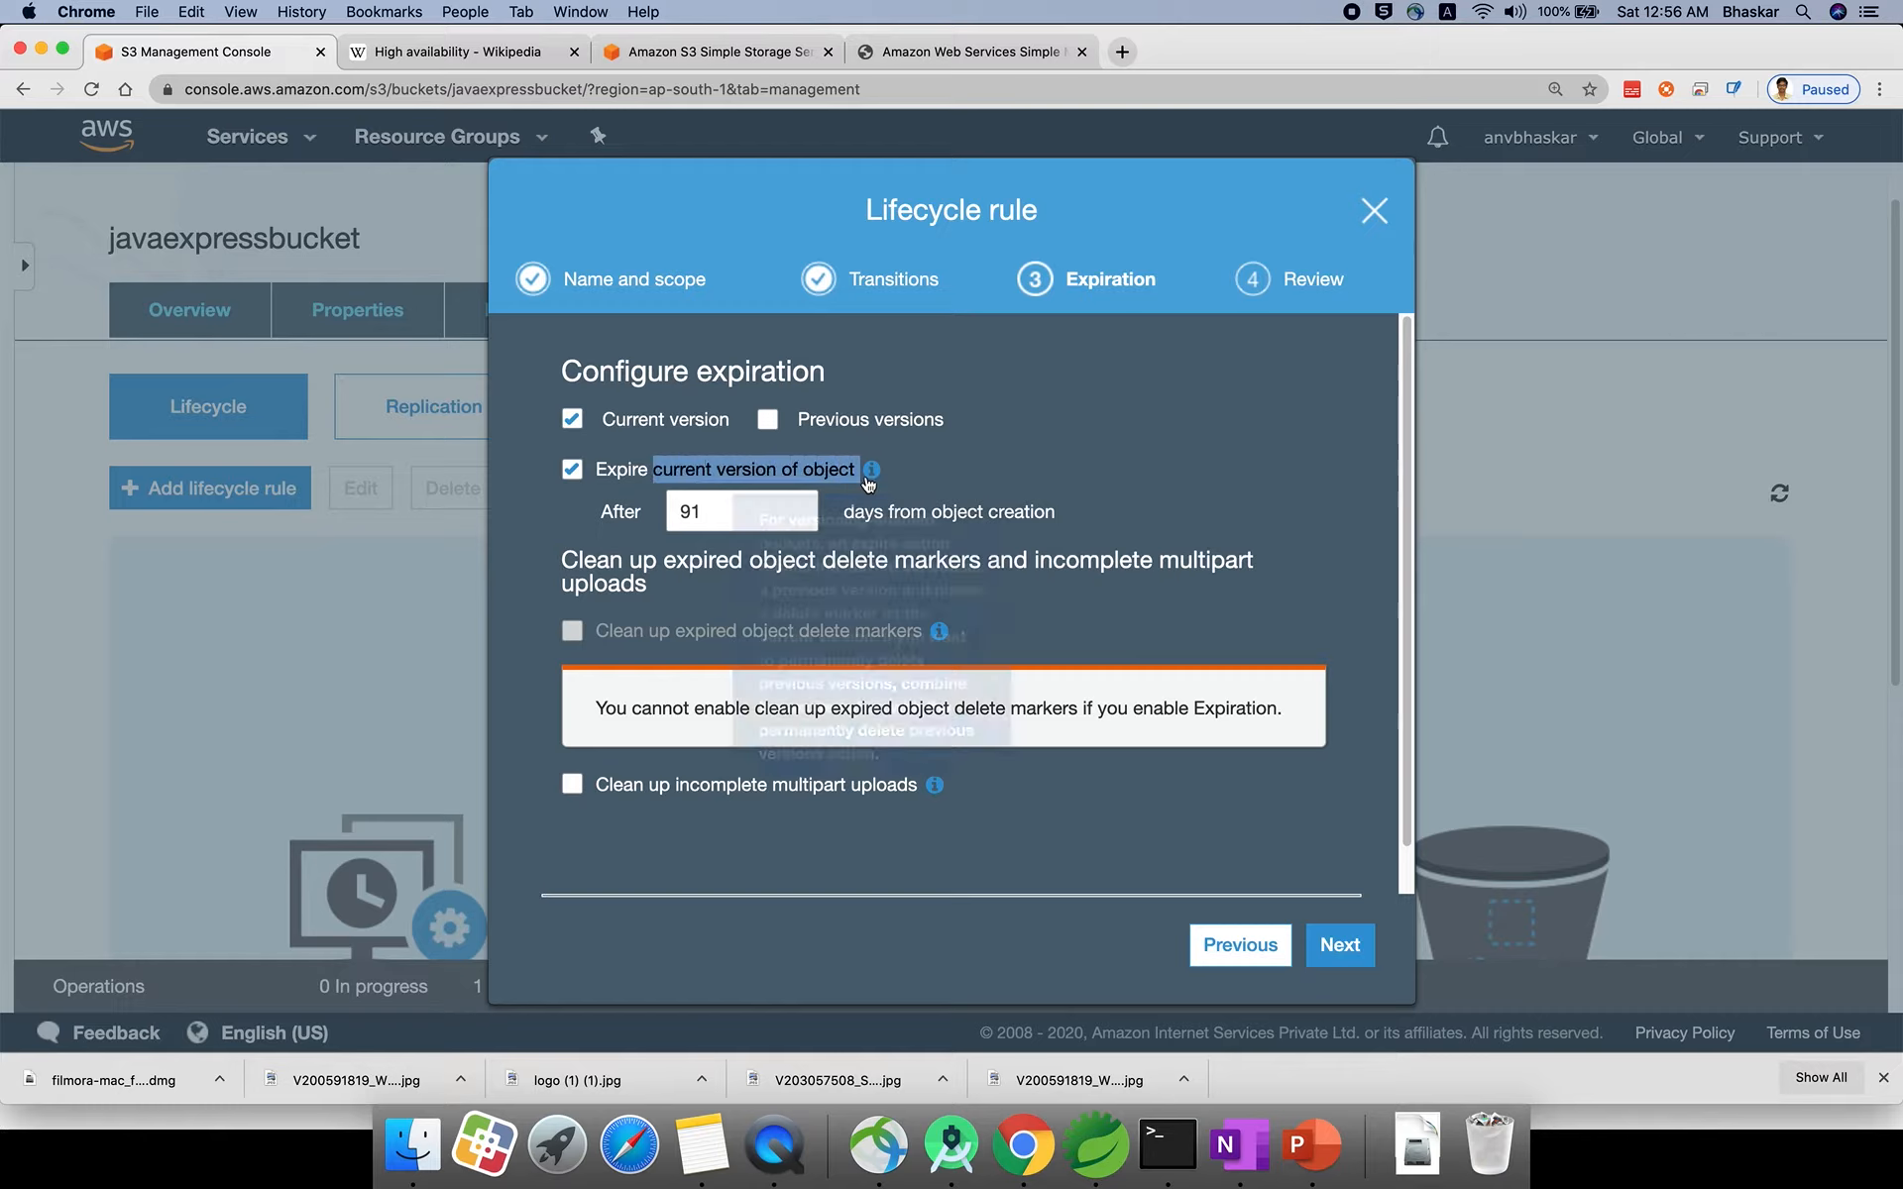
click(994, 465)
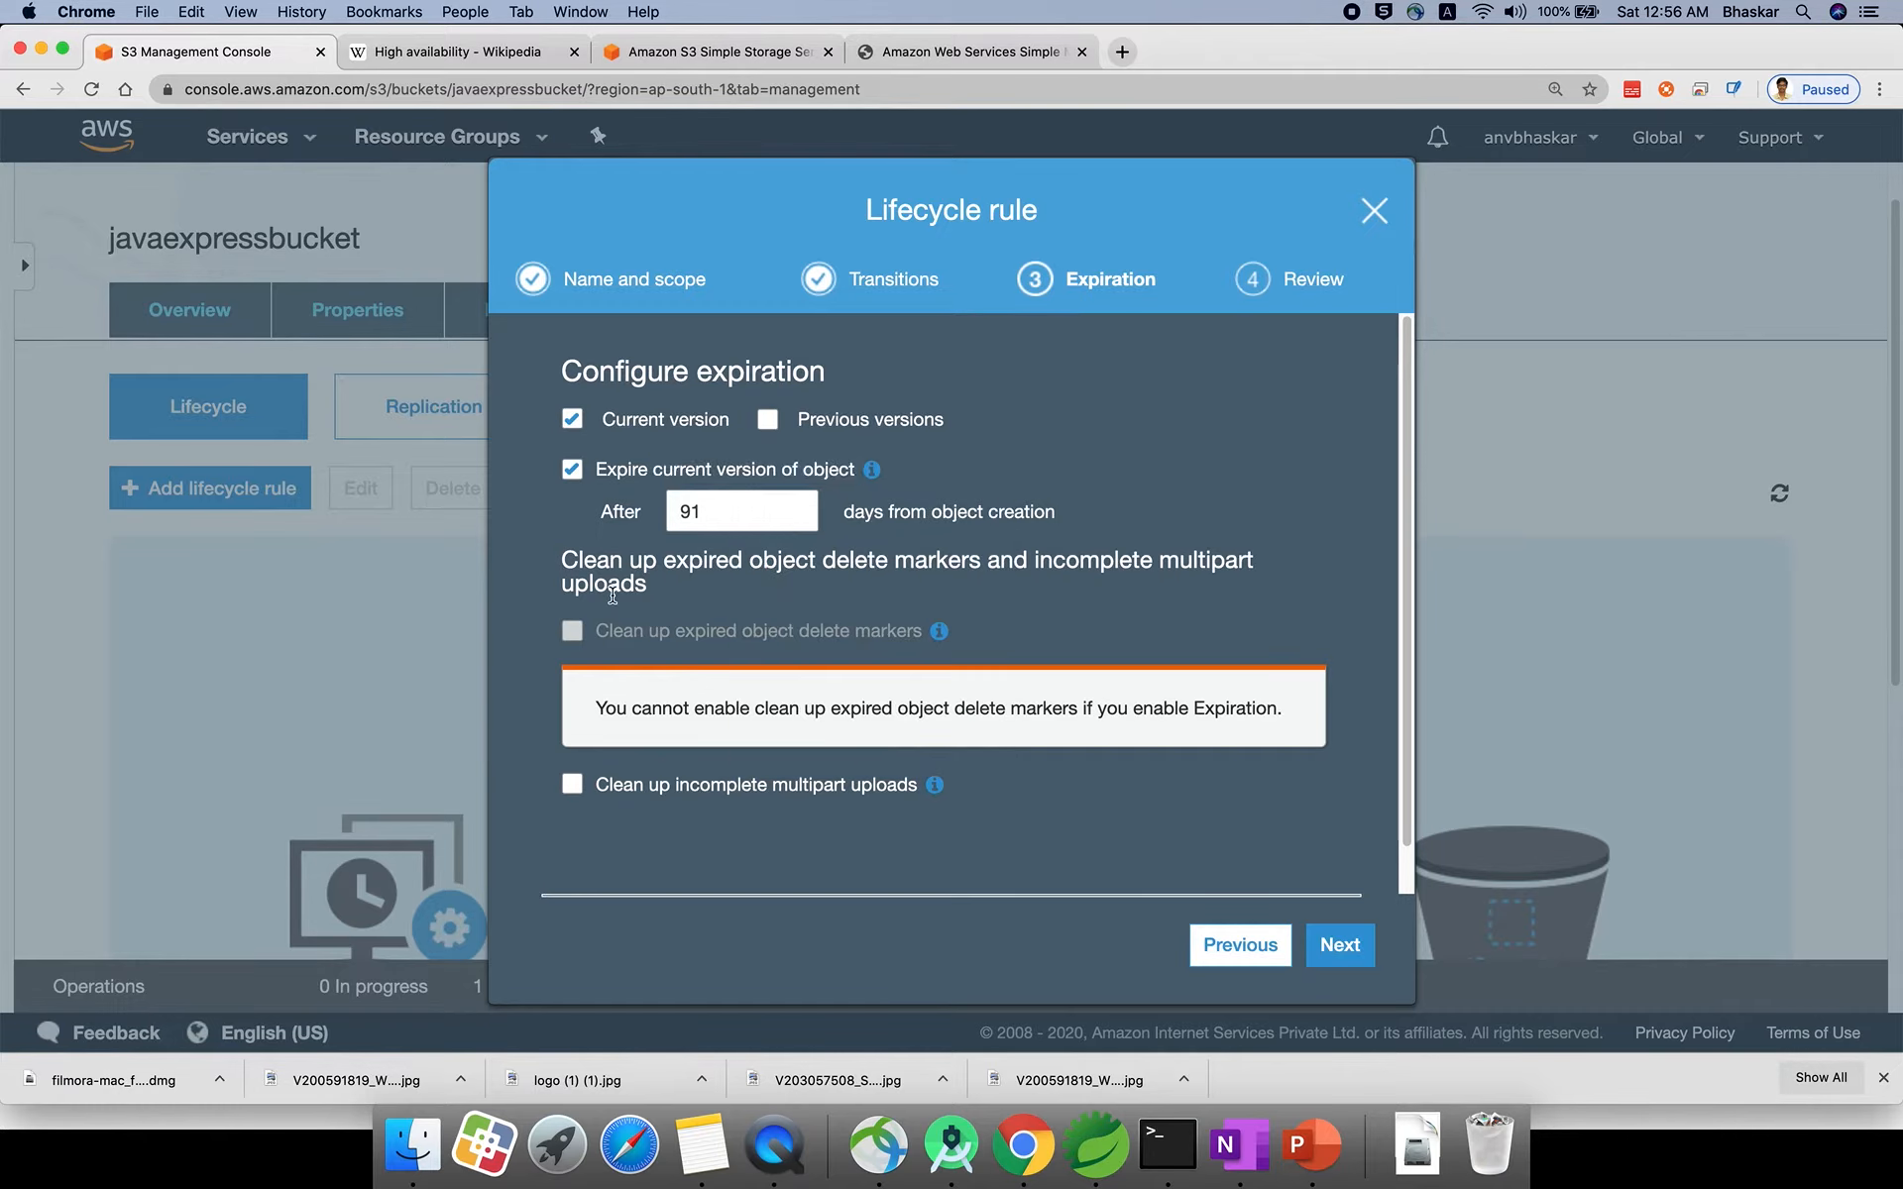
drag(583, 373, 843, 371)
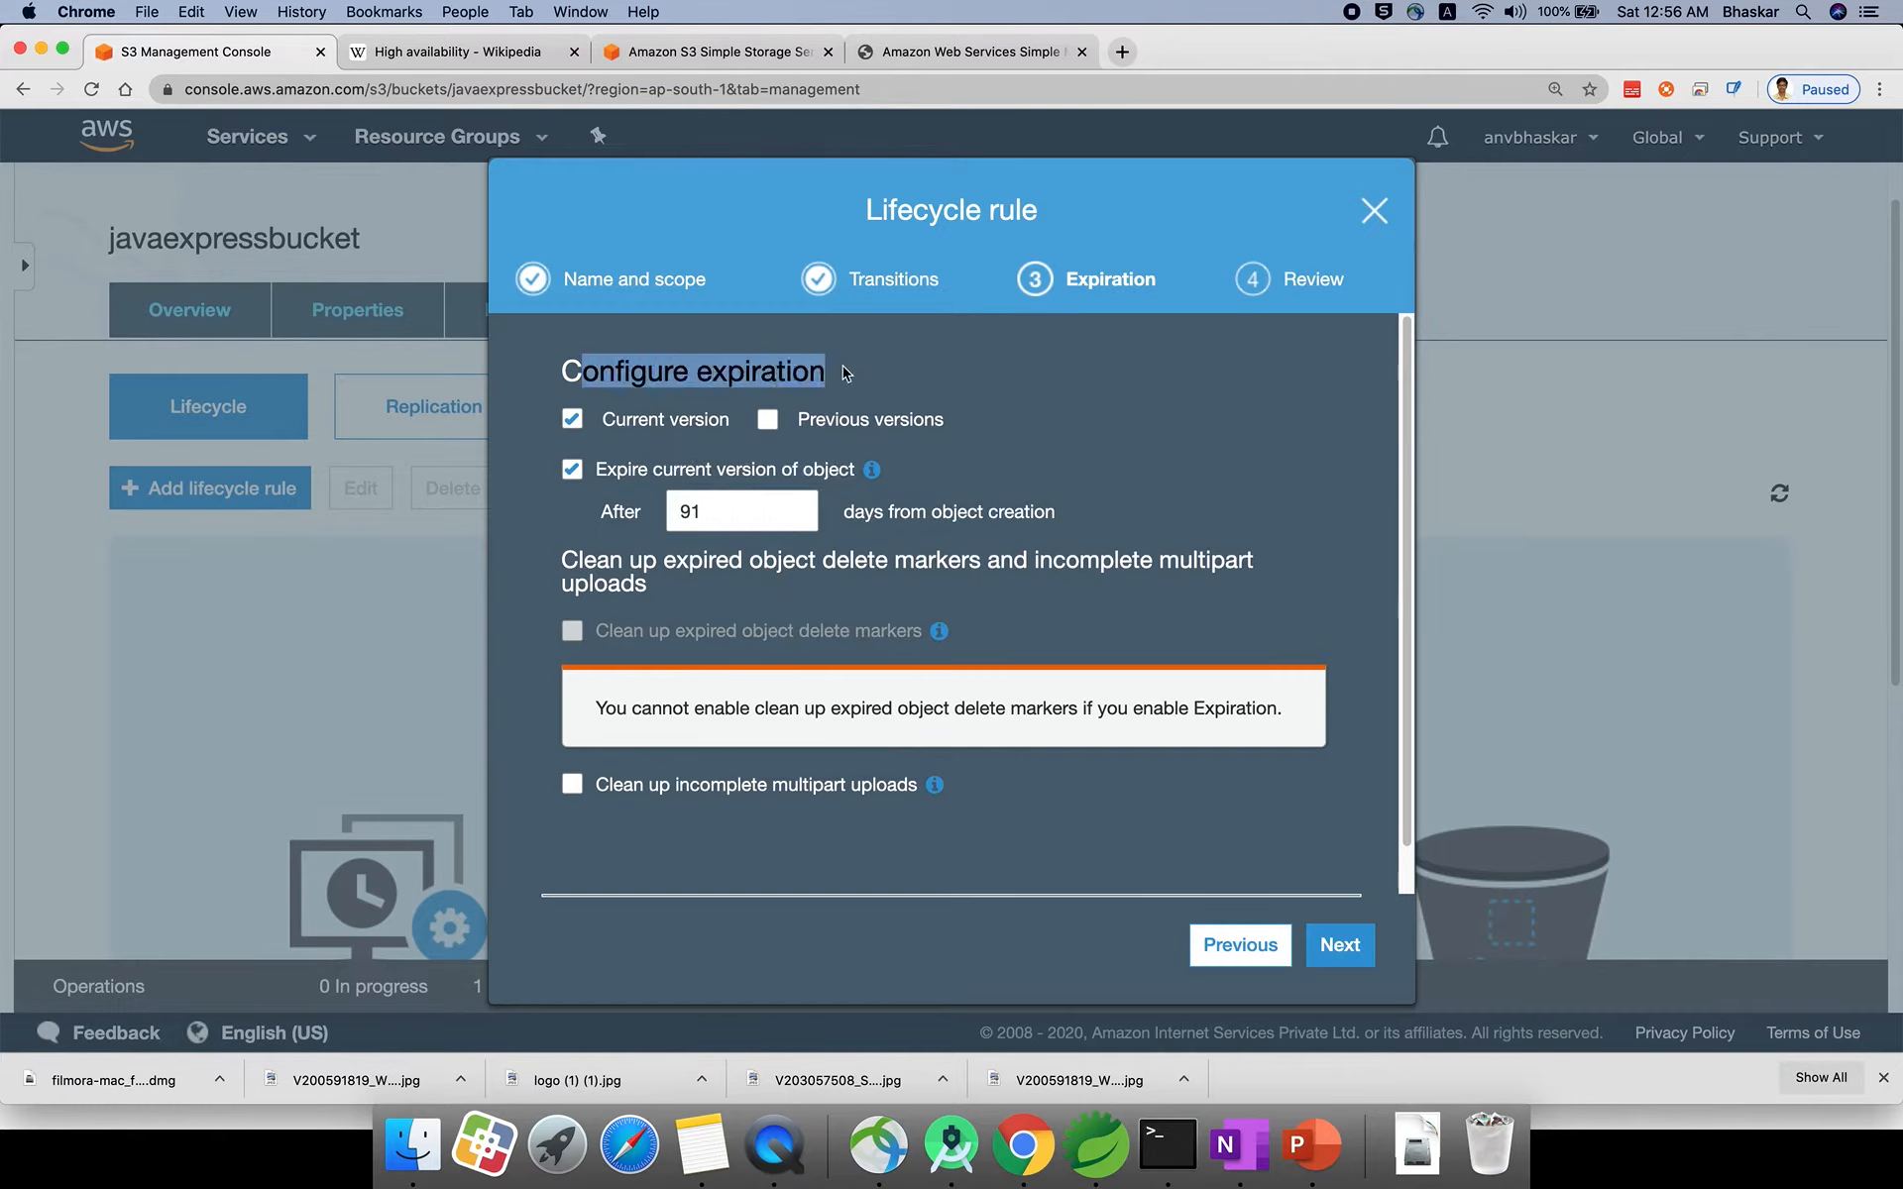
click(570, 560)
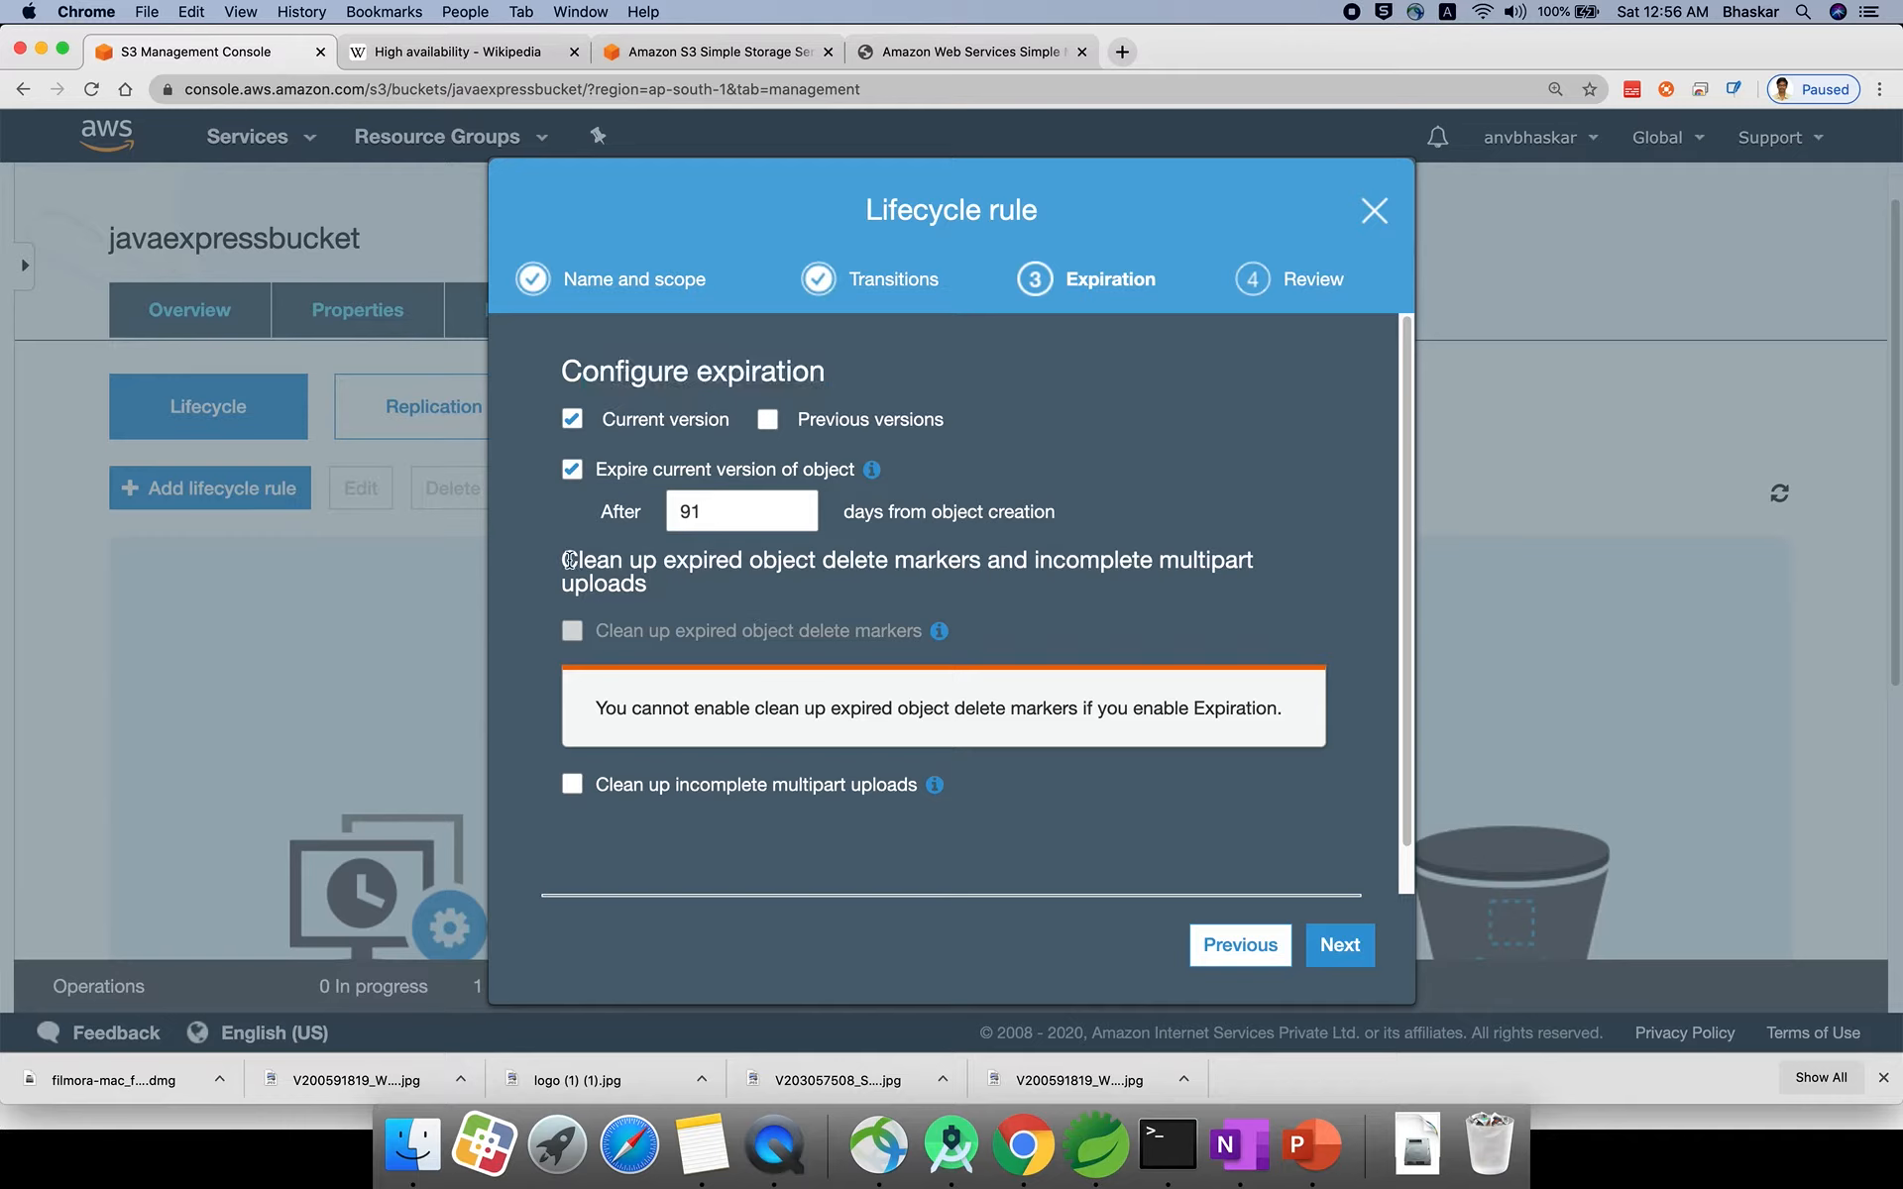
mouse_move(569, 560)
mouse_down()
mouse_move(971, 553)
mouse_move(1239, 584)
mouse_up()
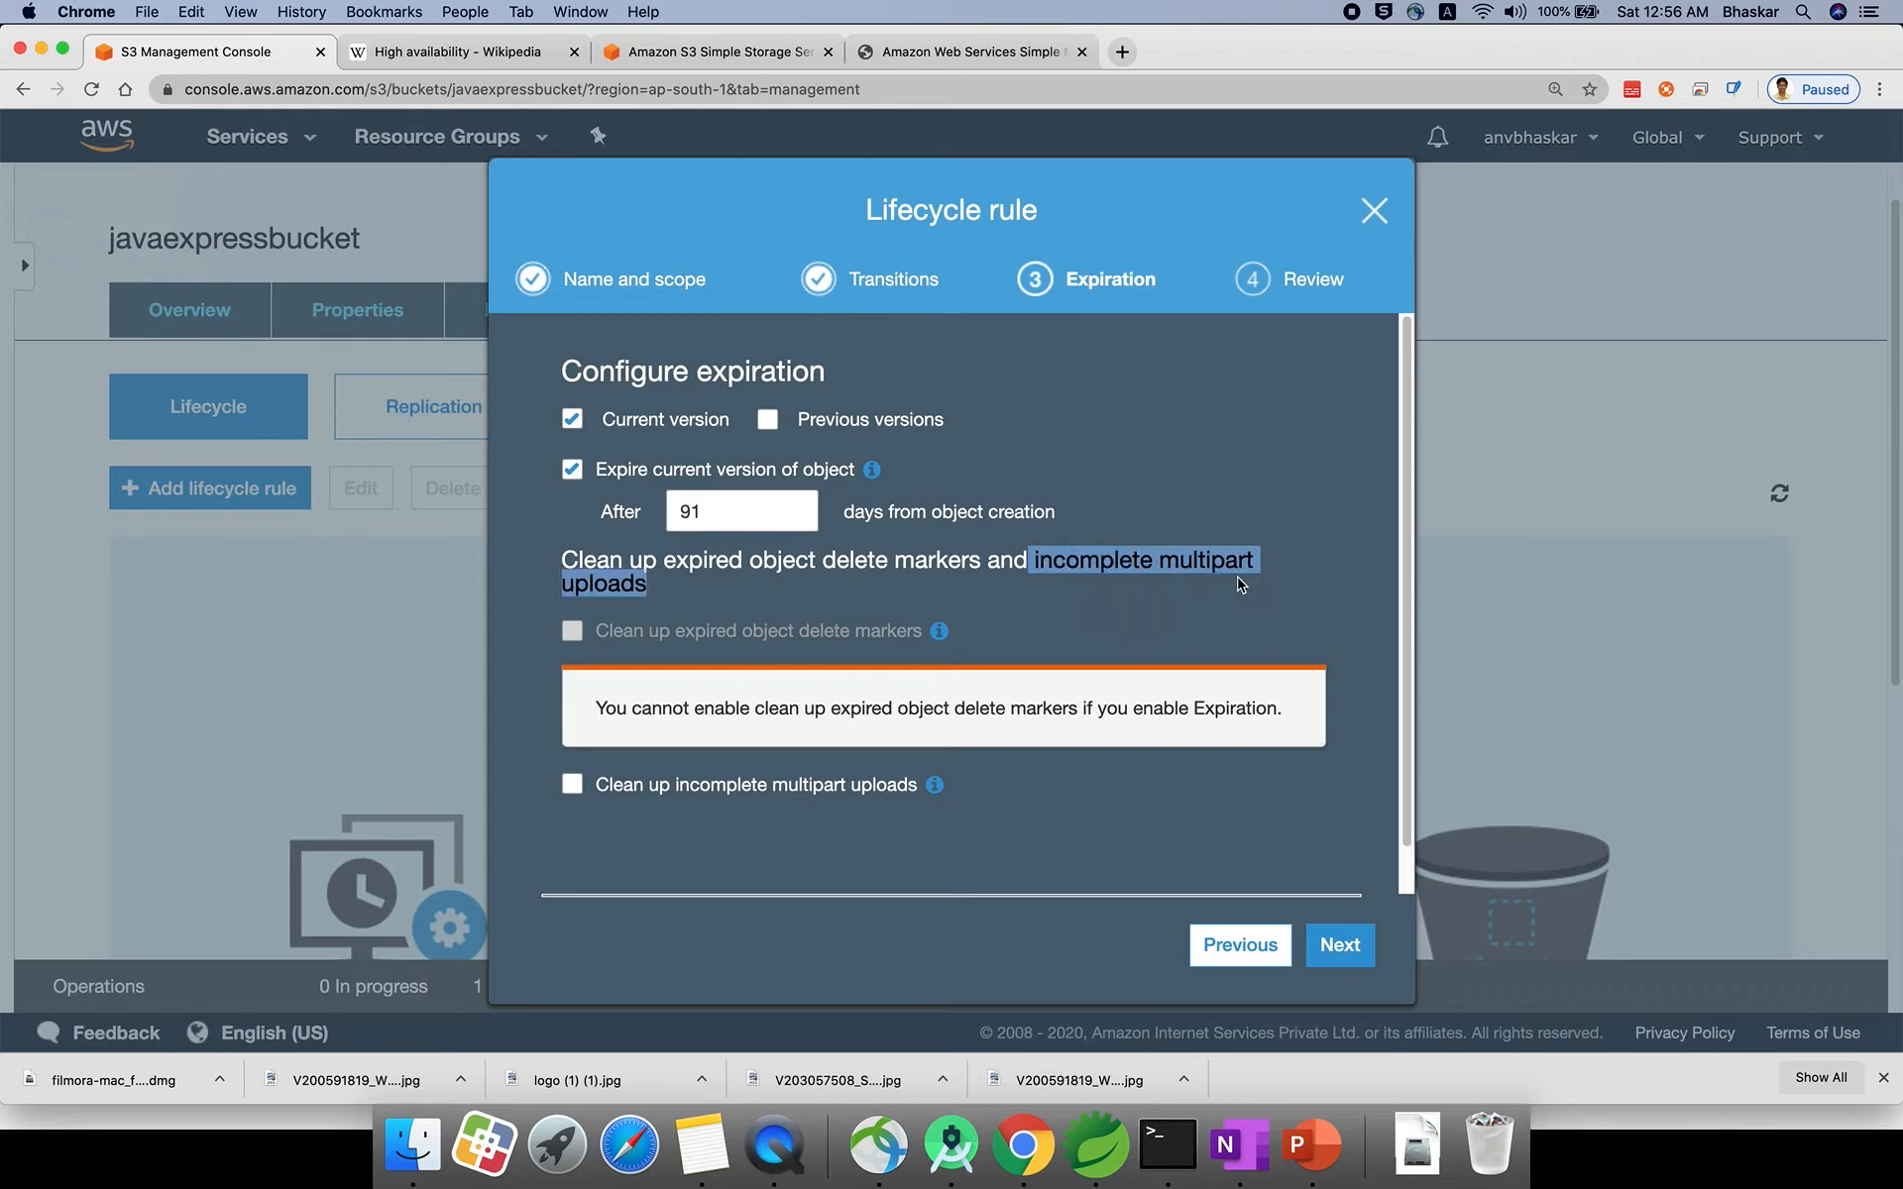
click(1110, 586)
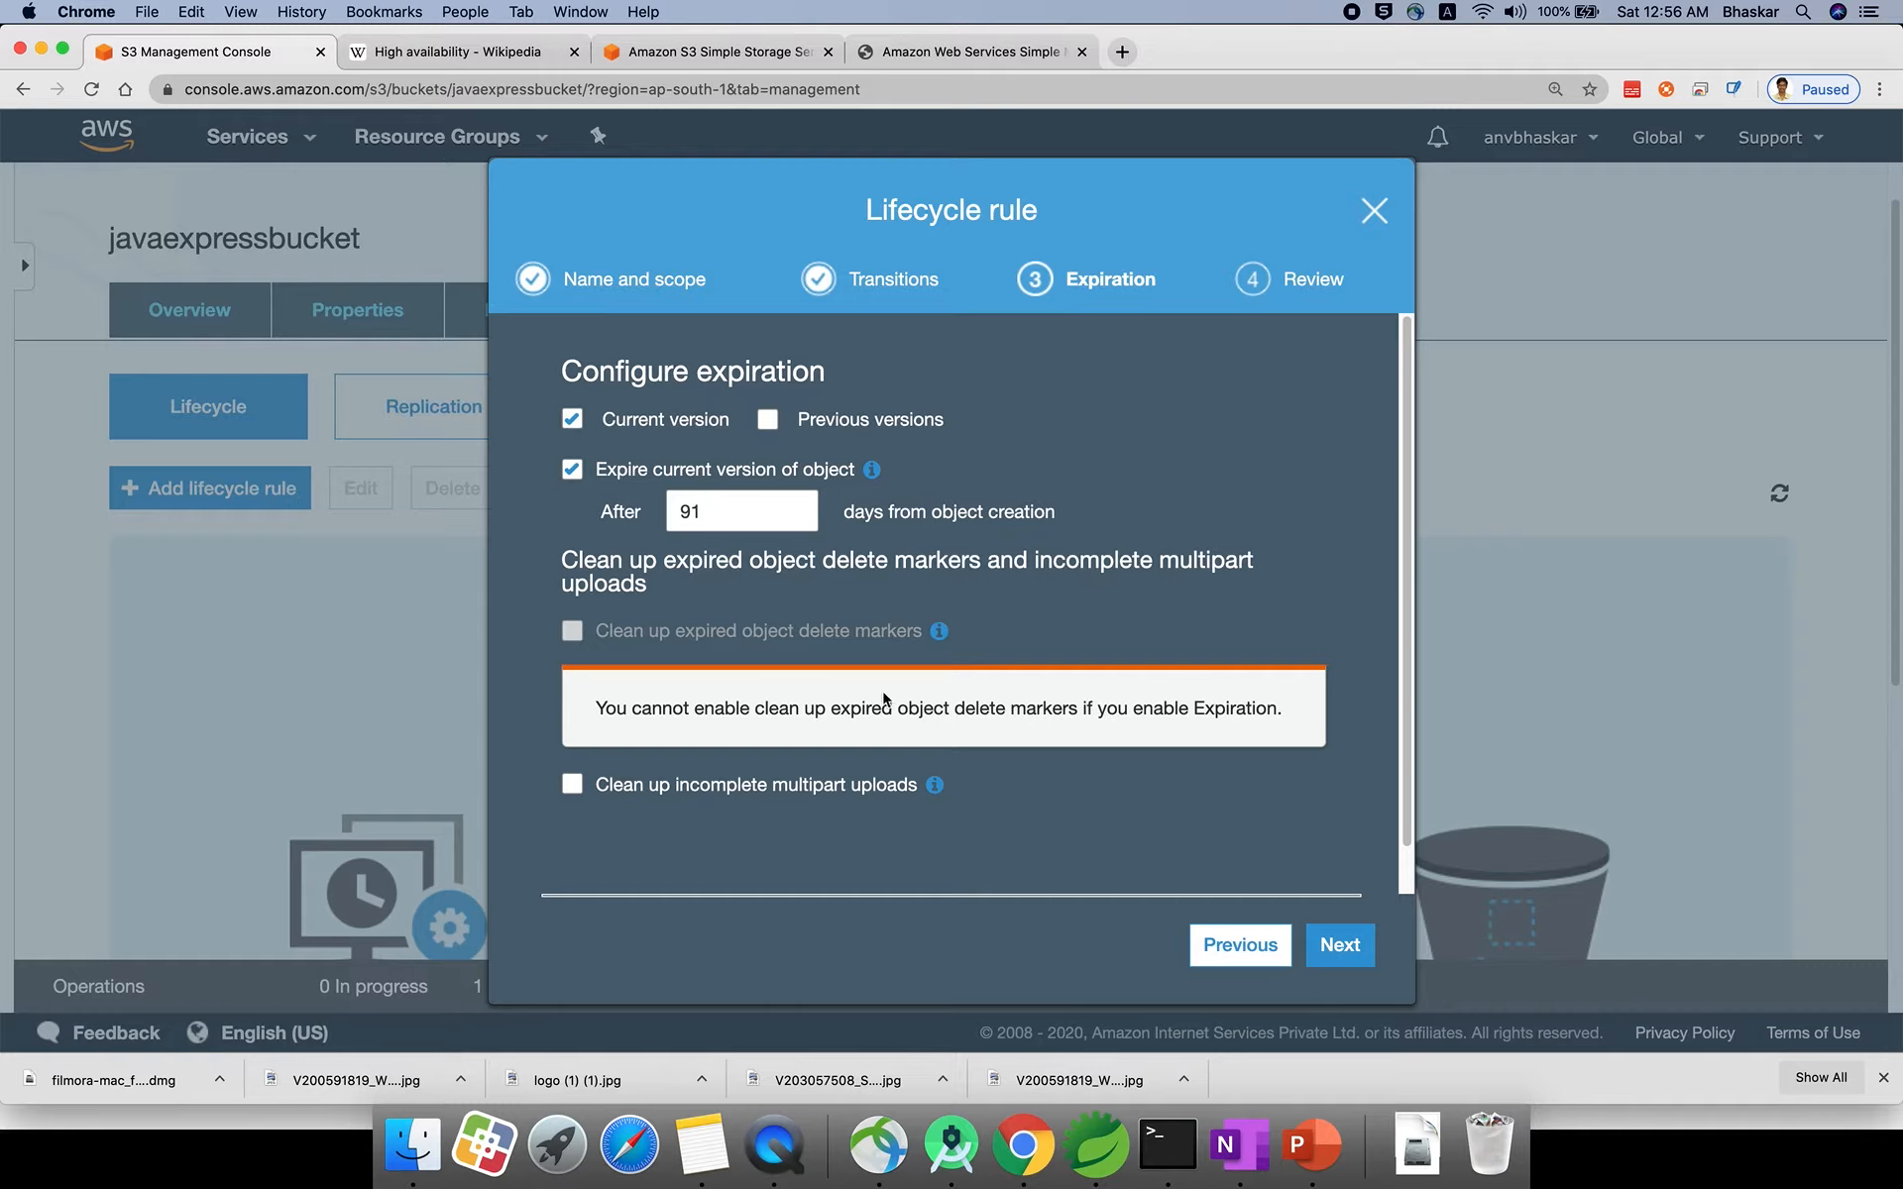
drag(608, 789, 898, 794)
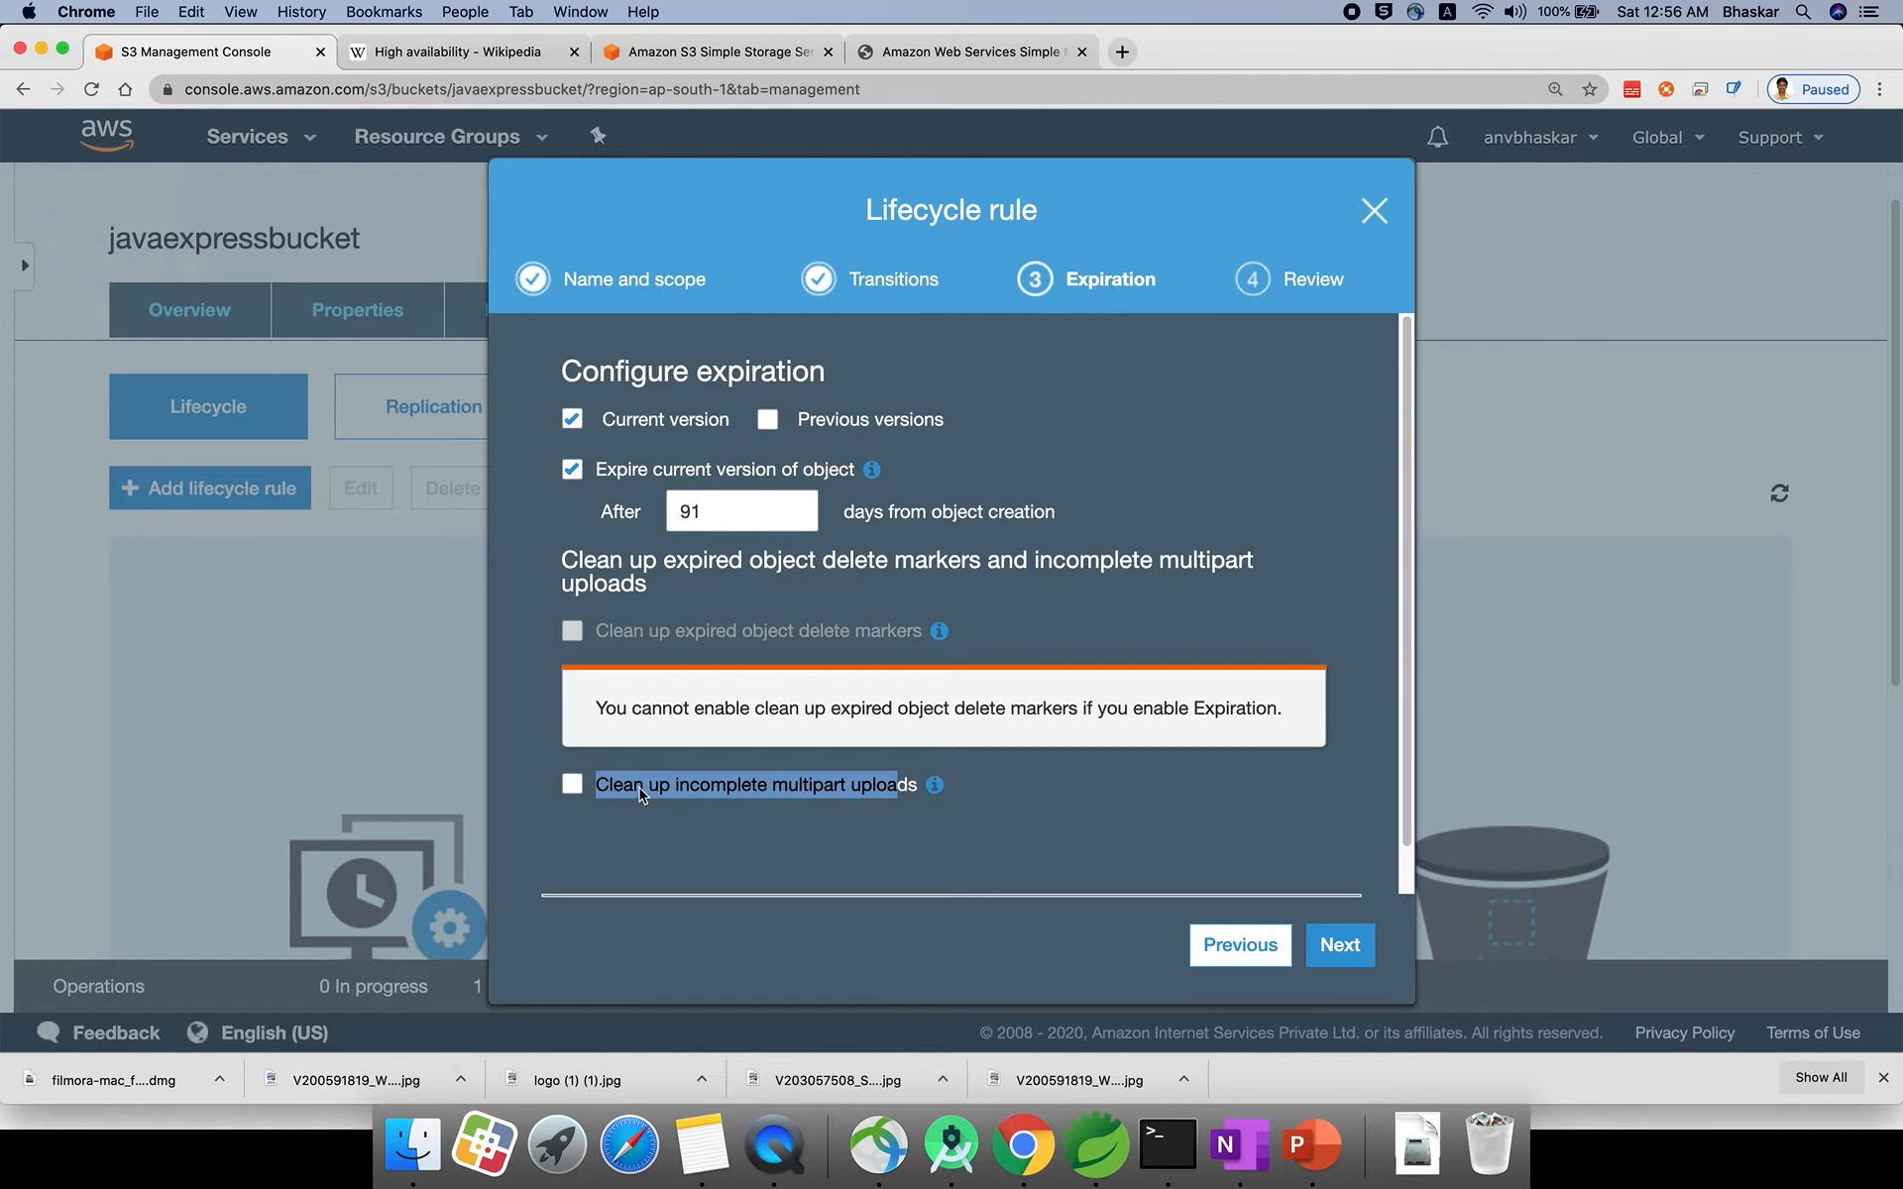
Enable the cleanup of incomplete multipart uploads and try 0 days from the start of upload.
click(574, 785)
click(722, 833)
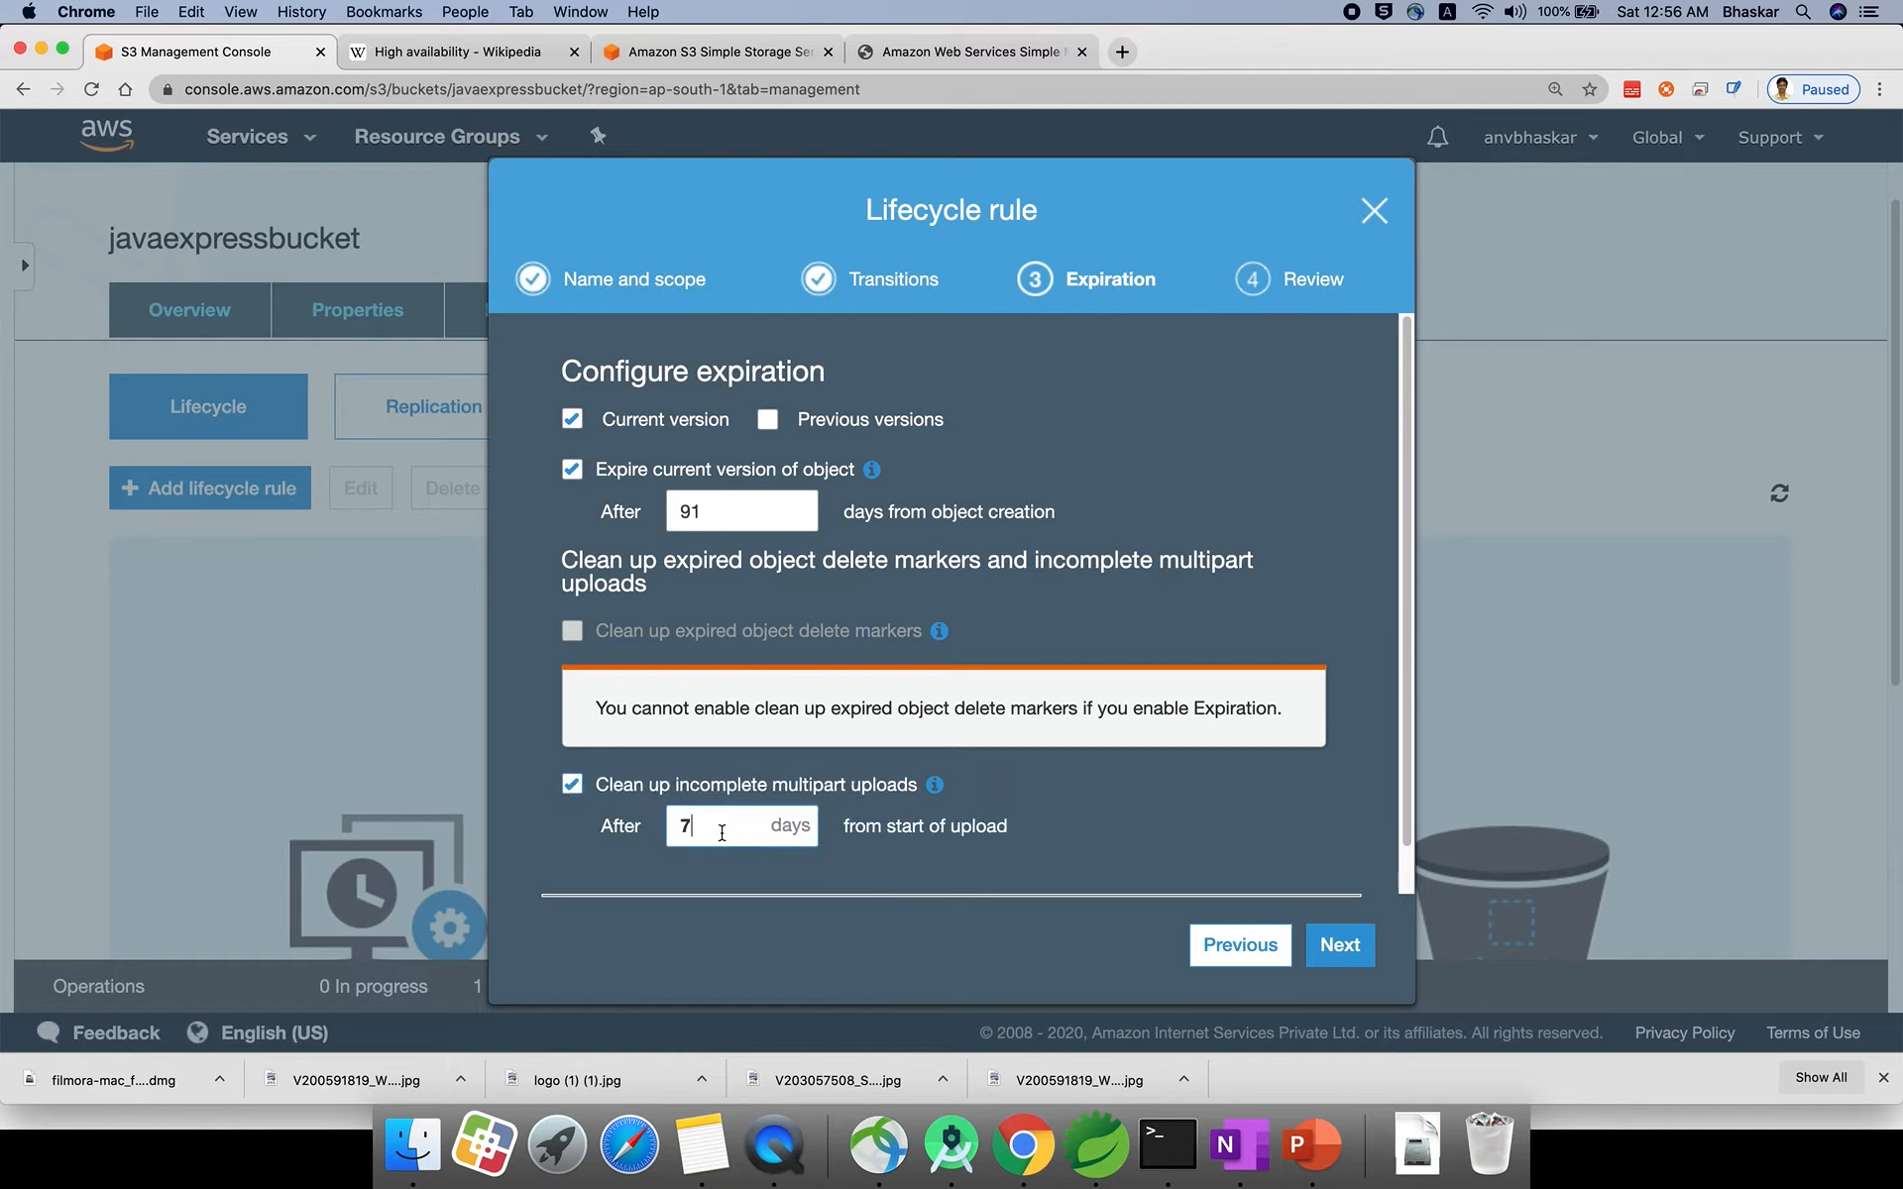
key(BackSpace)
text(1)
key(BackSpace)
text(0)
scroll(1152, 811, down, 3)
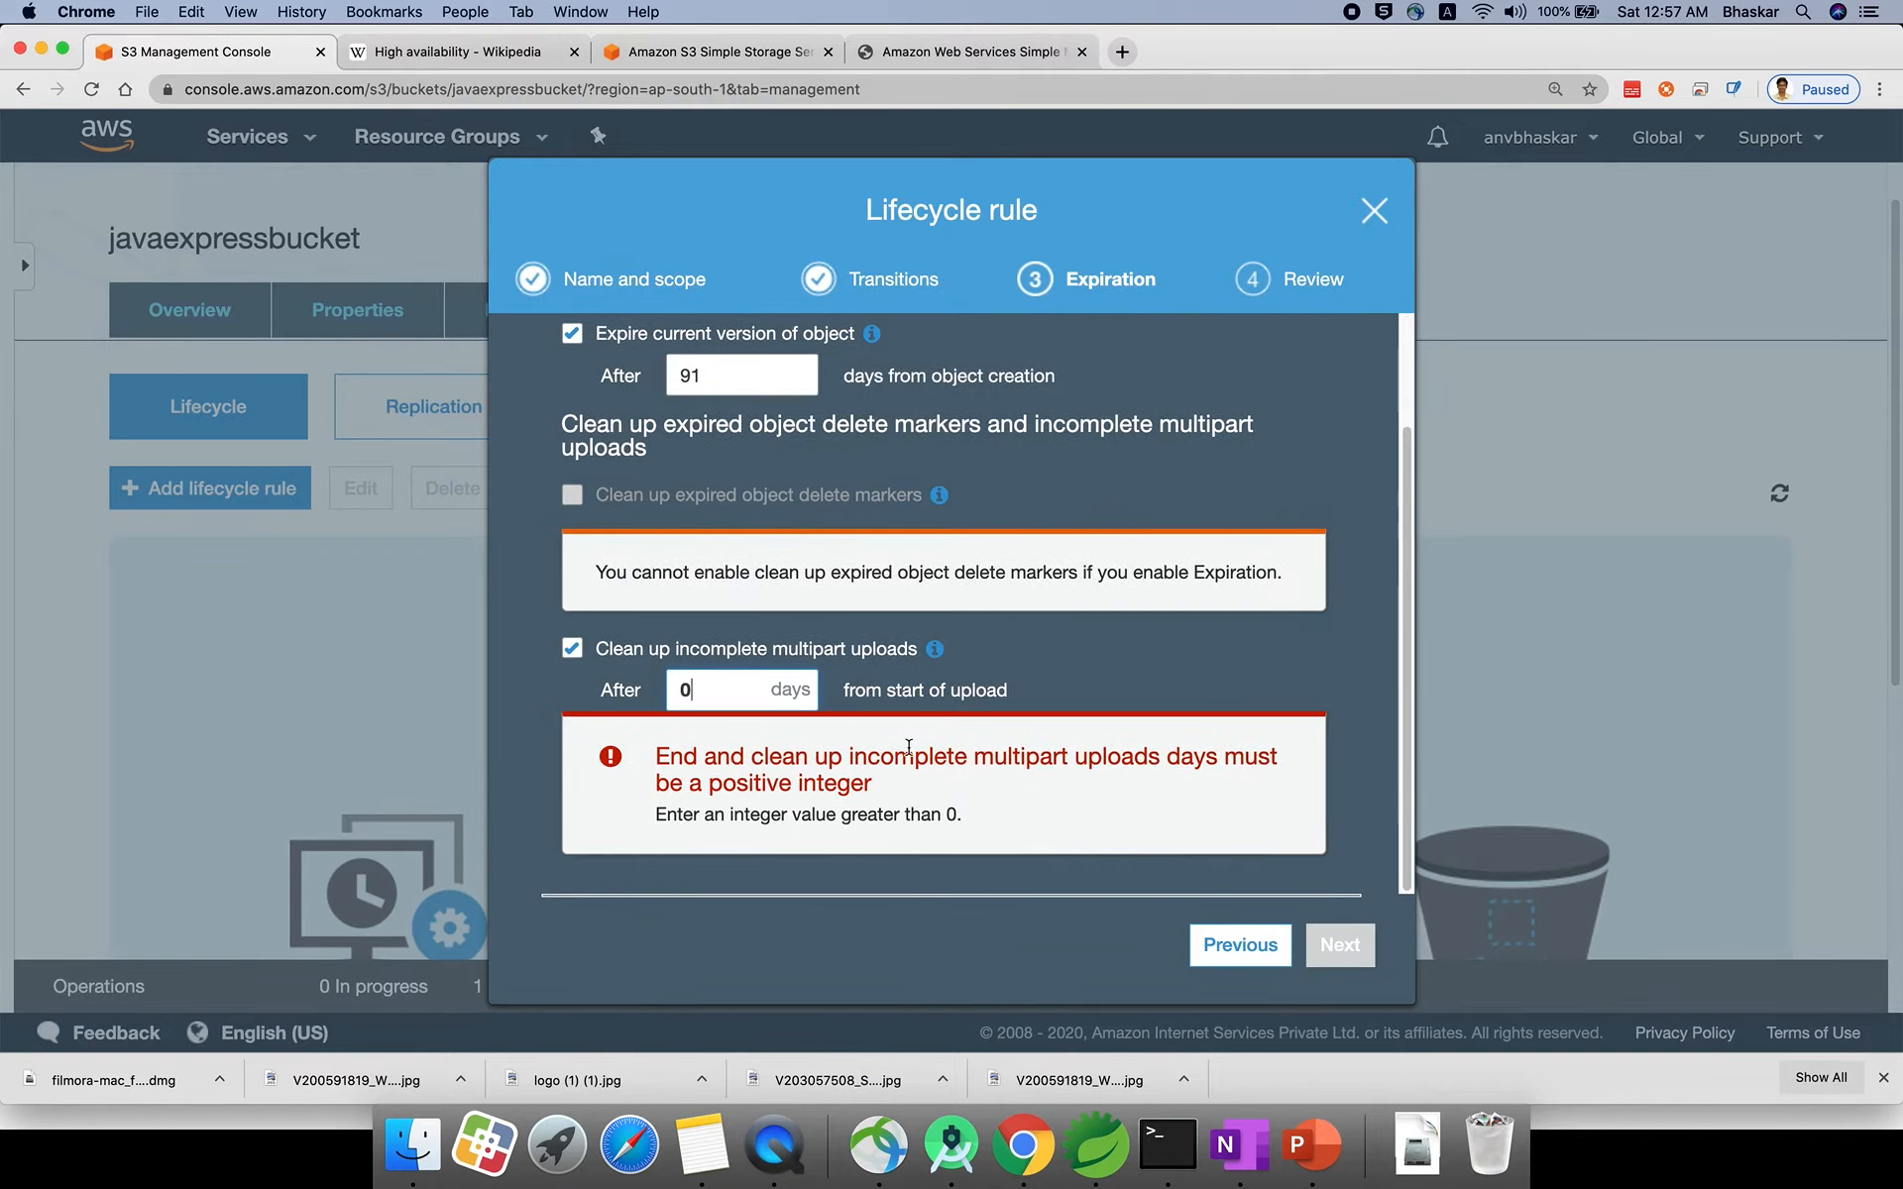
Set the incomplete multipart upload cleanup to 1 day from the start of upload and continue to the rule review.
drag(731, 690, 667, 684)
text(1)
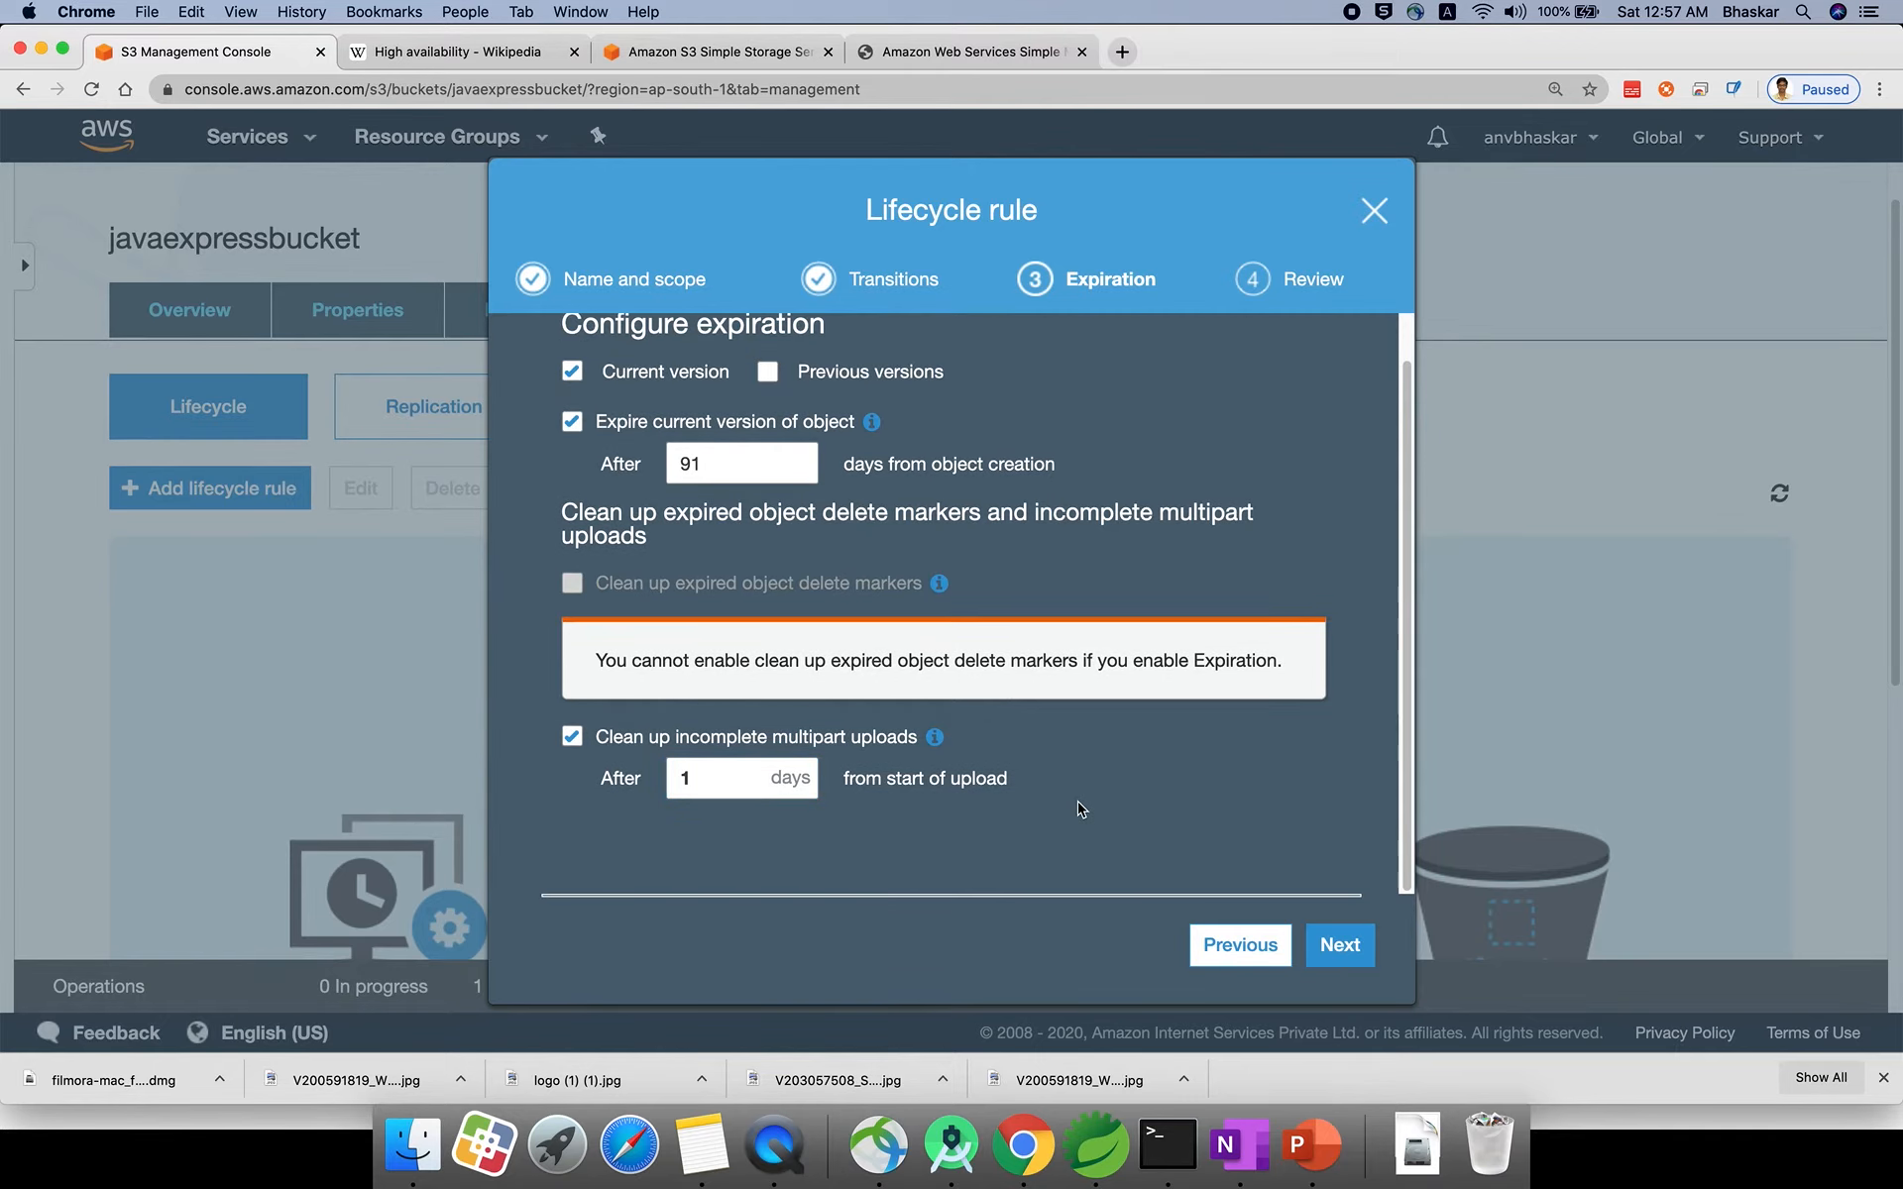
click(705, 777)
text(00)
double_click(698, 778)
text(1)
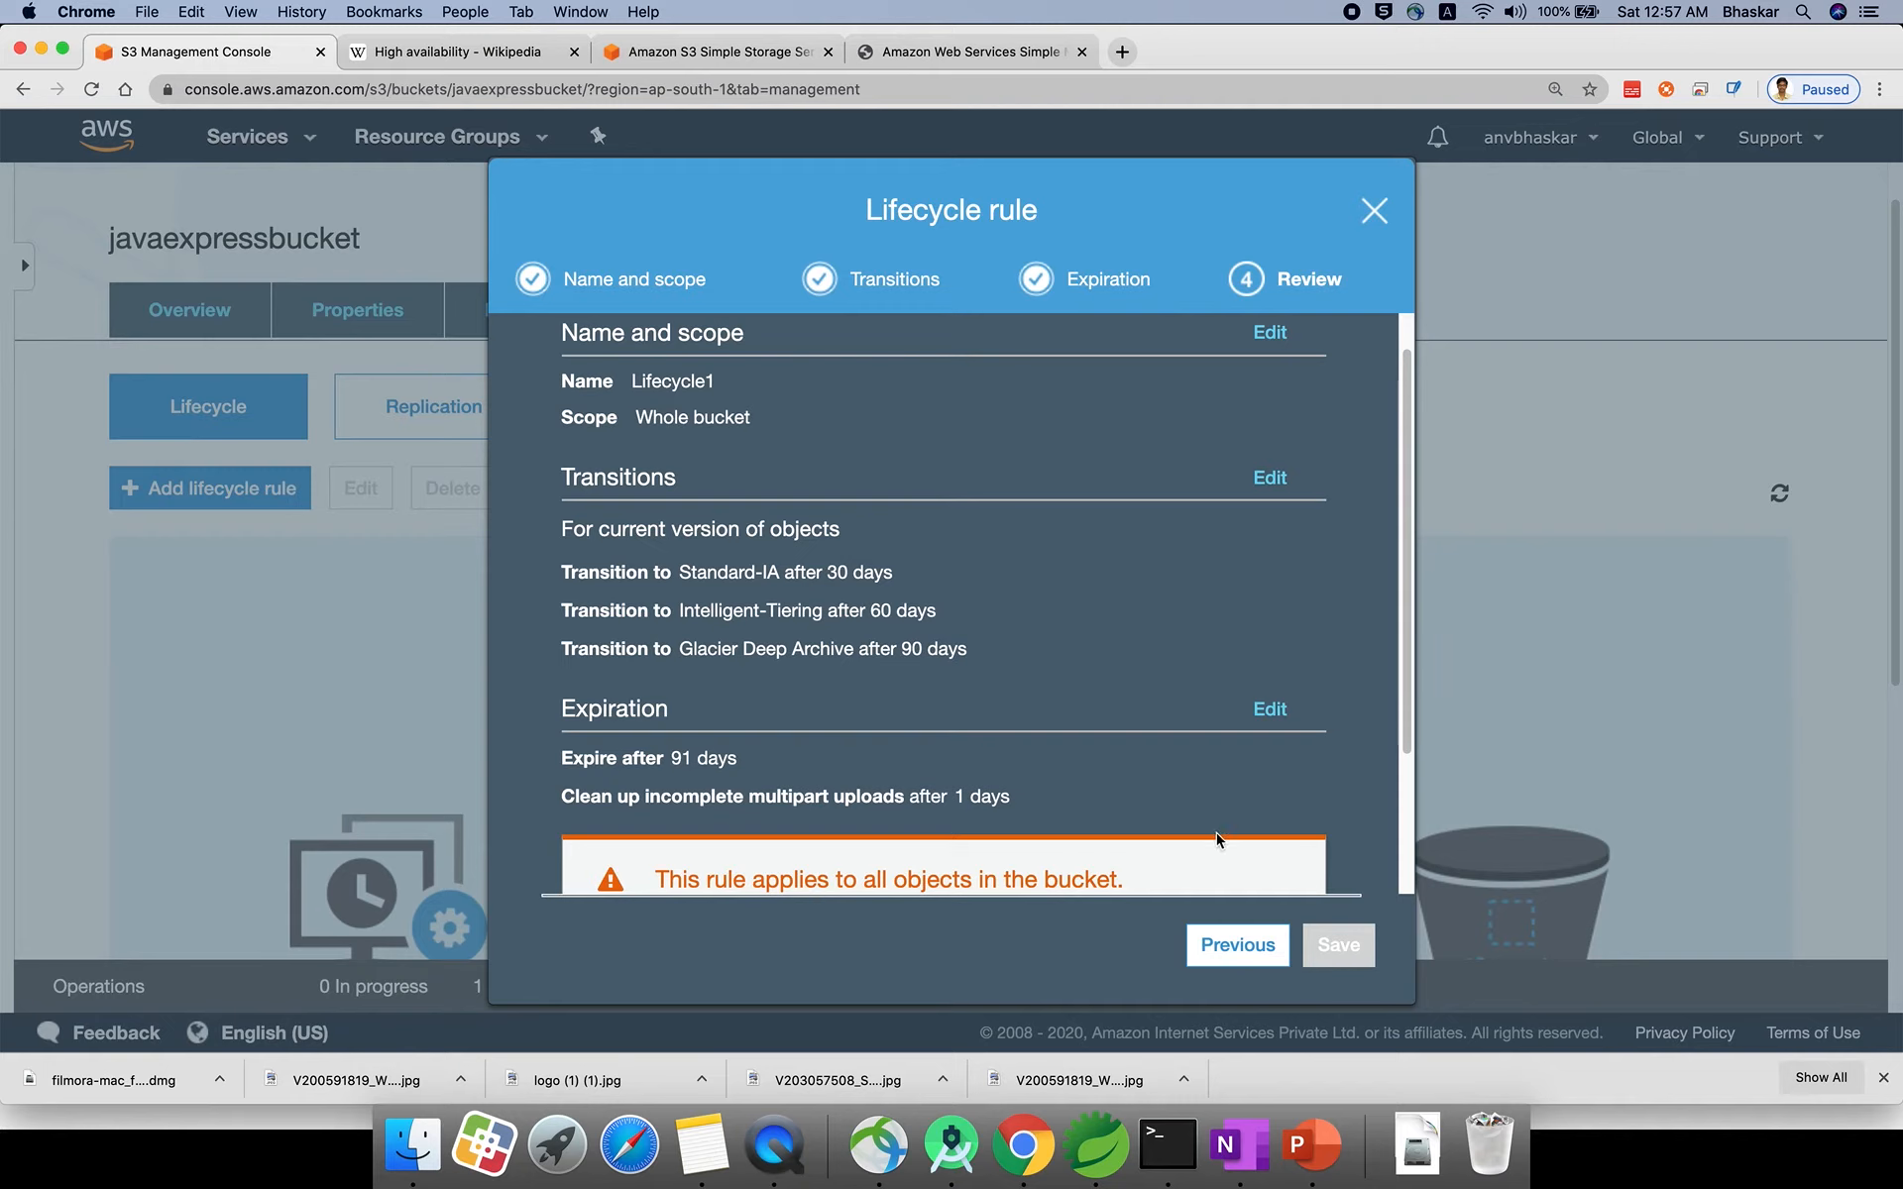
Acknowledge that the lifecycle rule applies to all objects in the bucket and save it.
scroll(997, 765, down, 3)
drag(830, 687, 1114, 685)
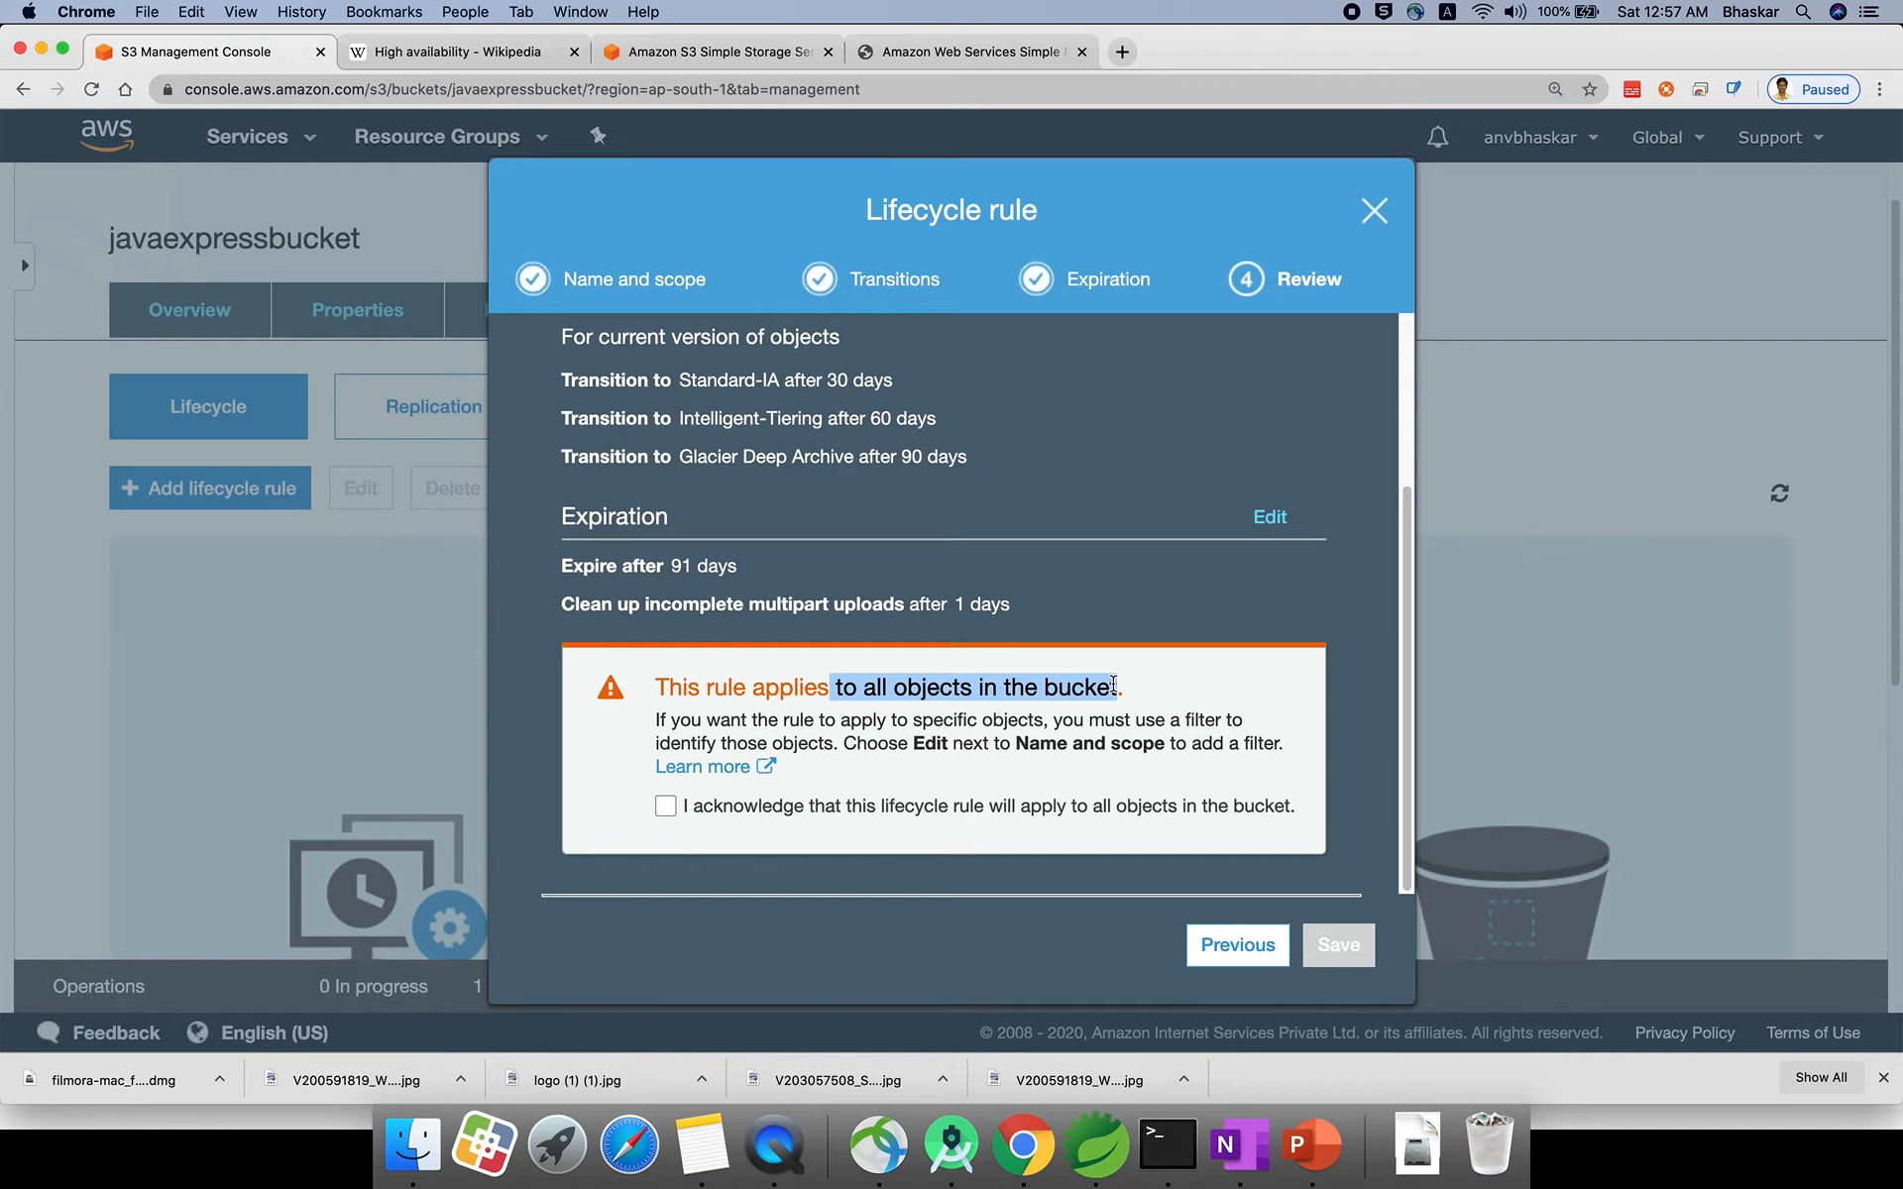
click(670, 804)
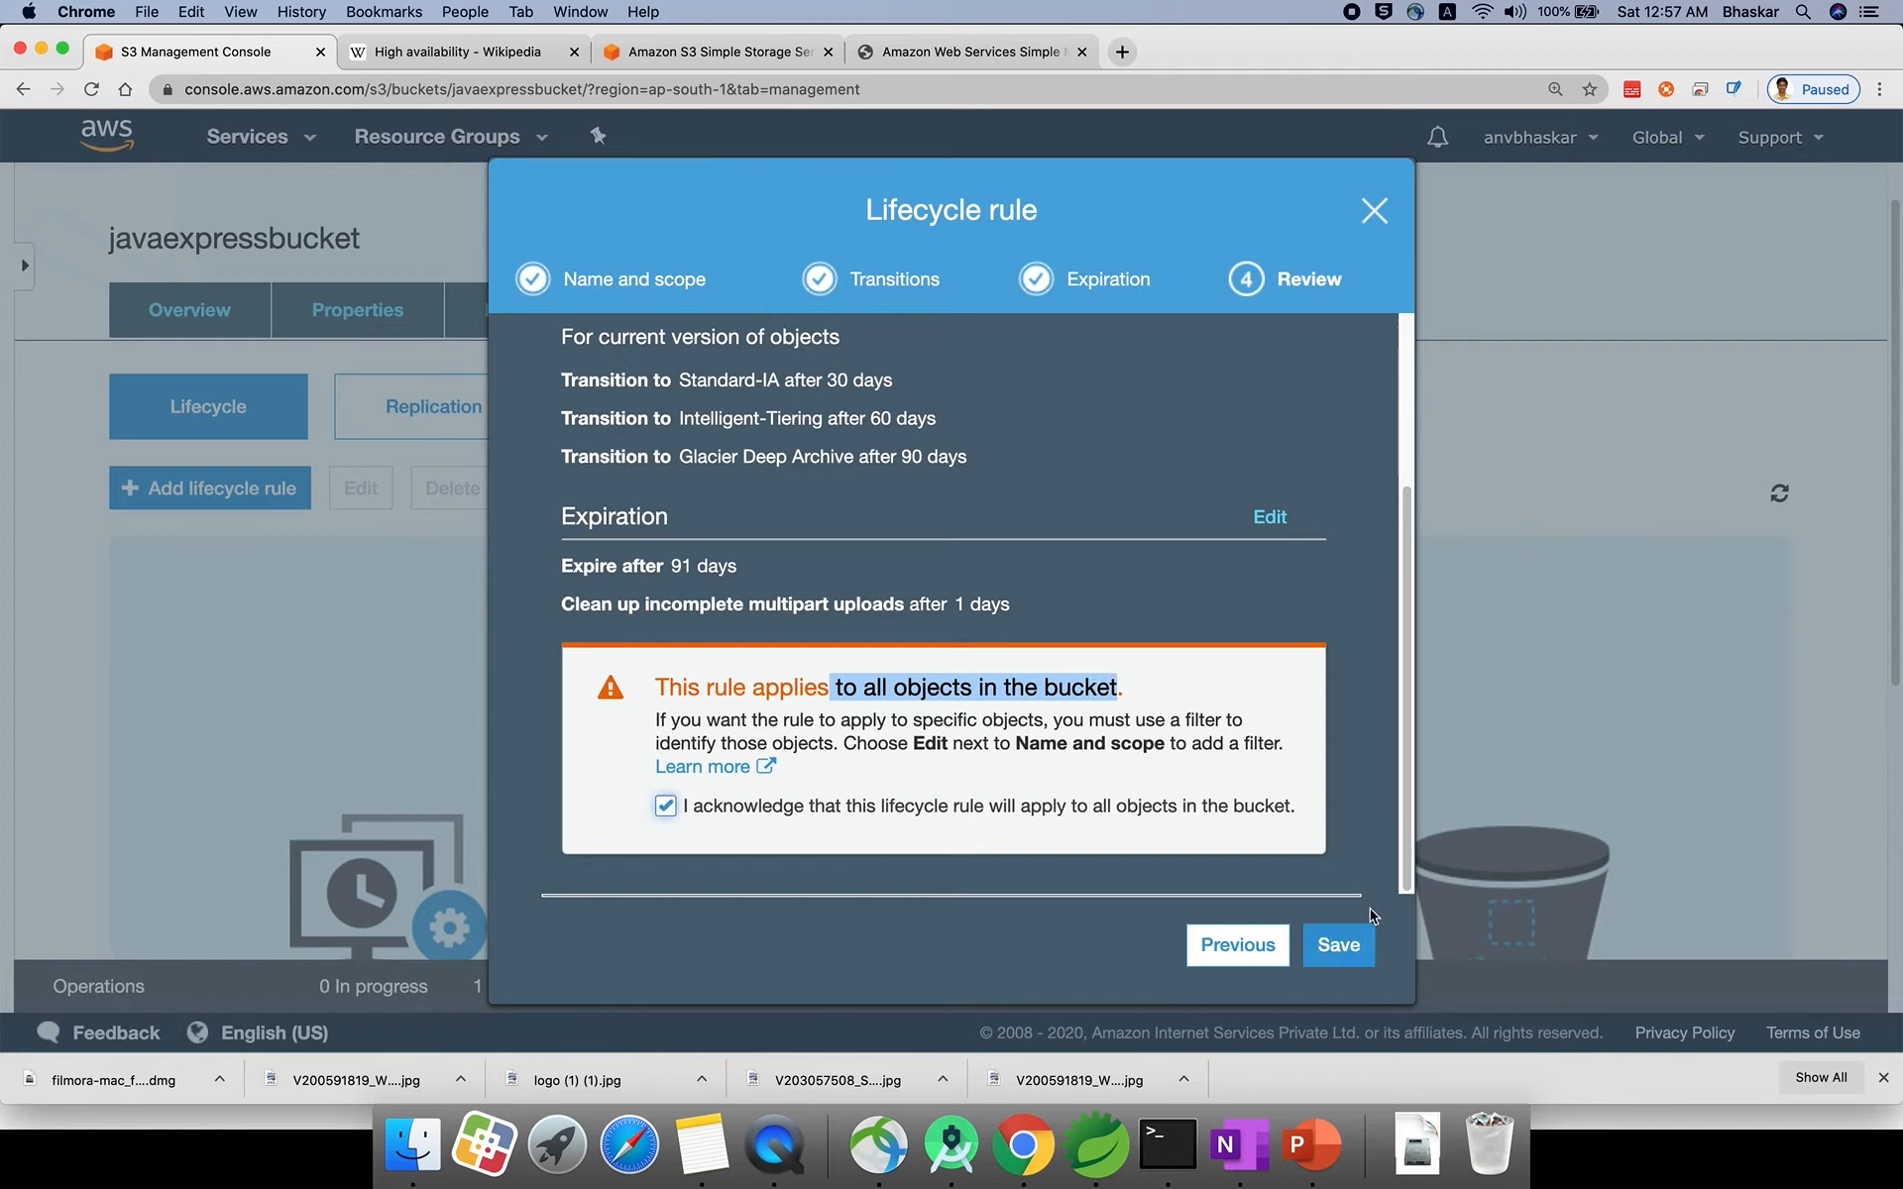
click(1346, 953)
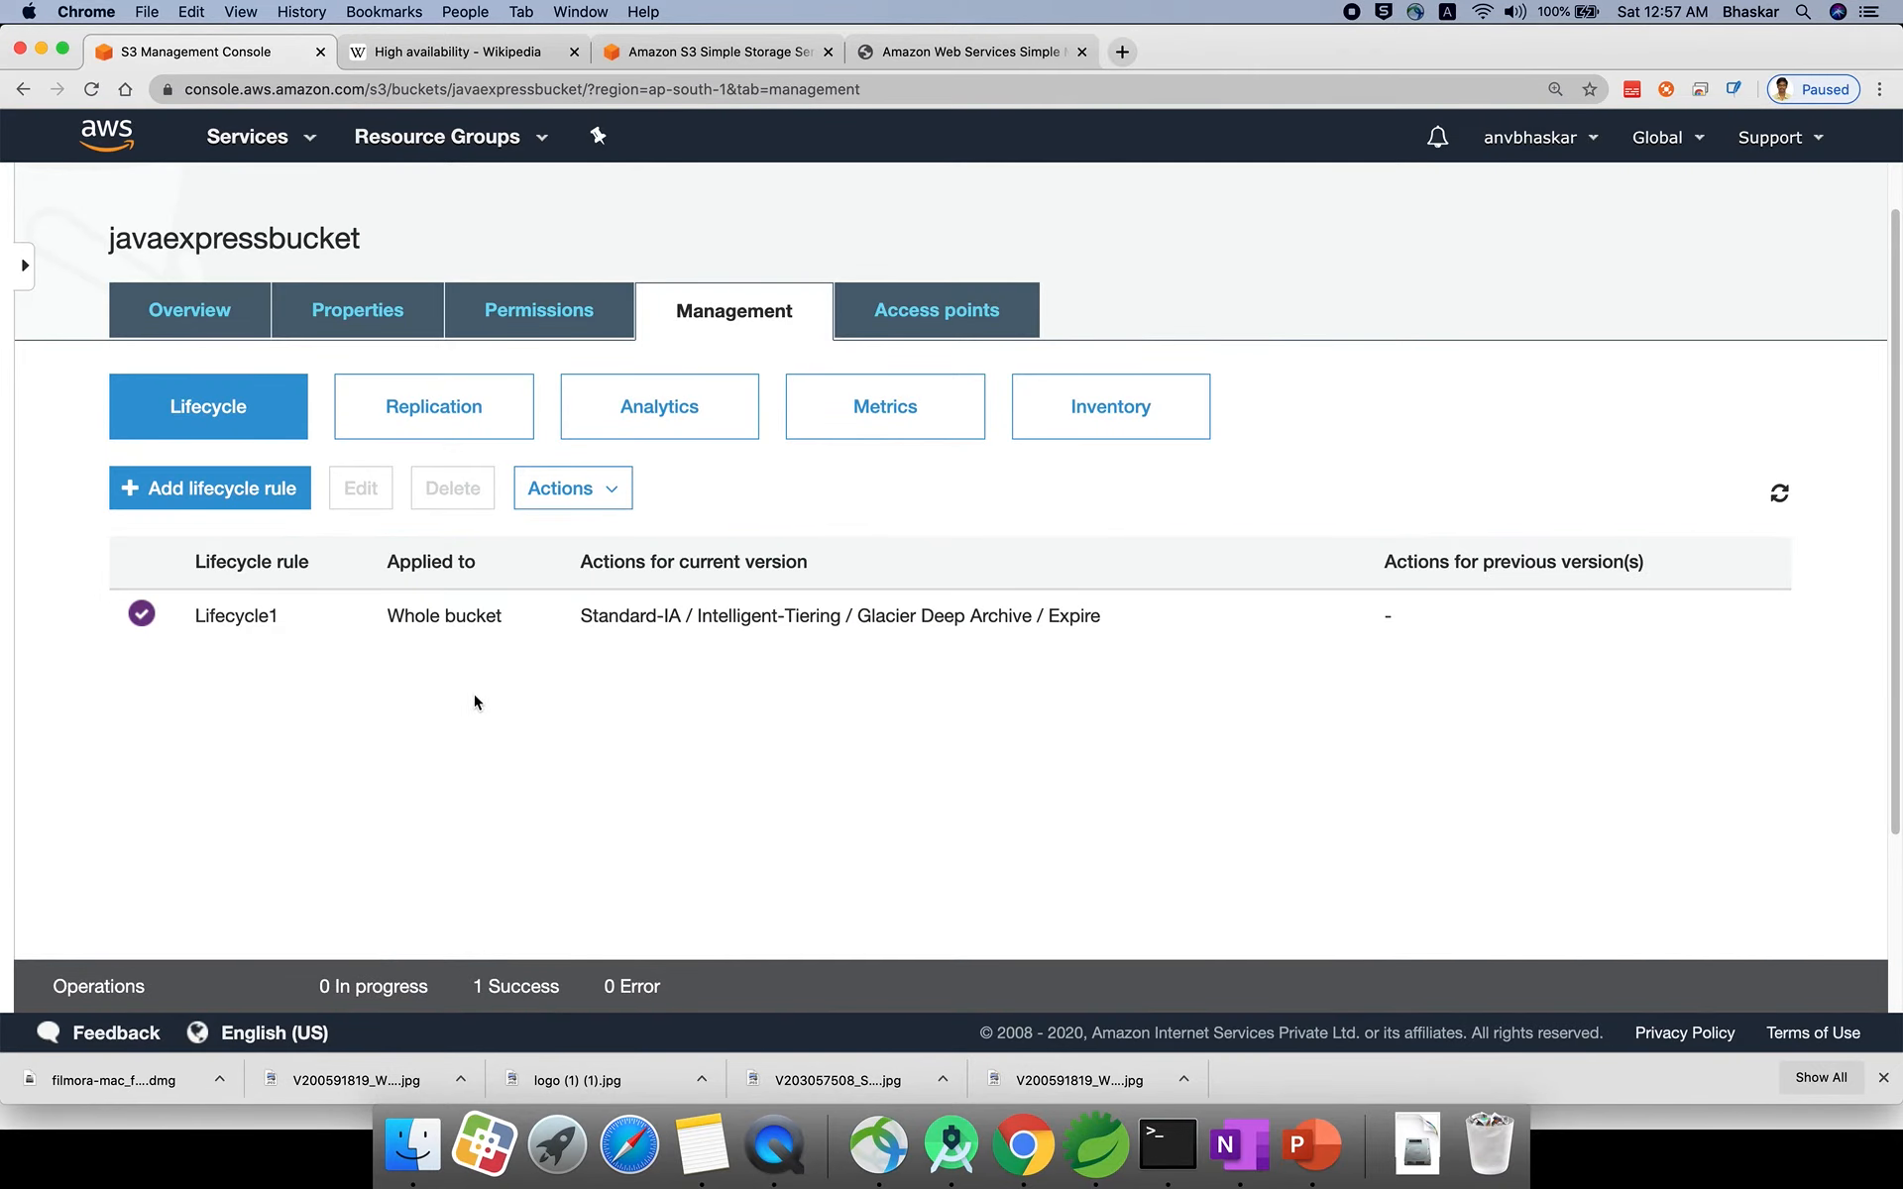
Examine the scope and the current-version actions of the Lifecycle1 rule in the bucket's lifecycle rule list.
drag(394, 619, 502, 615)
click(634, 639)
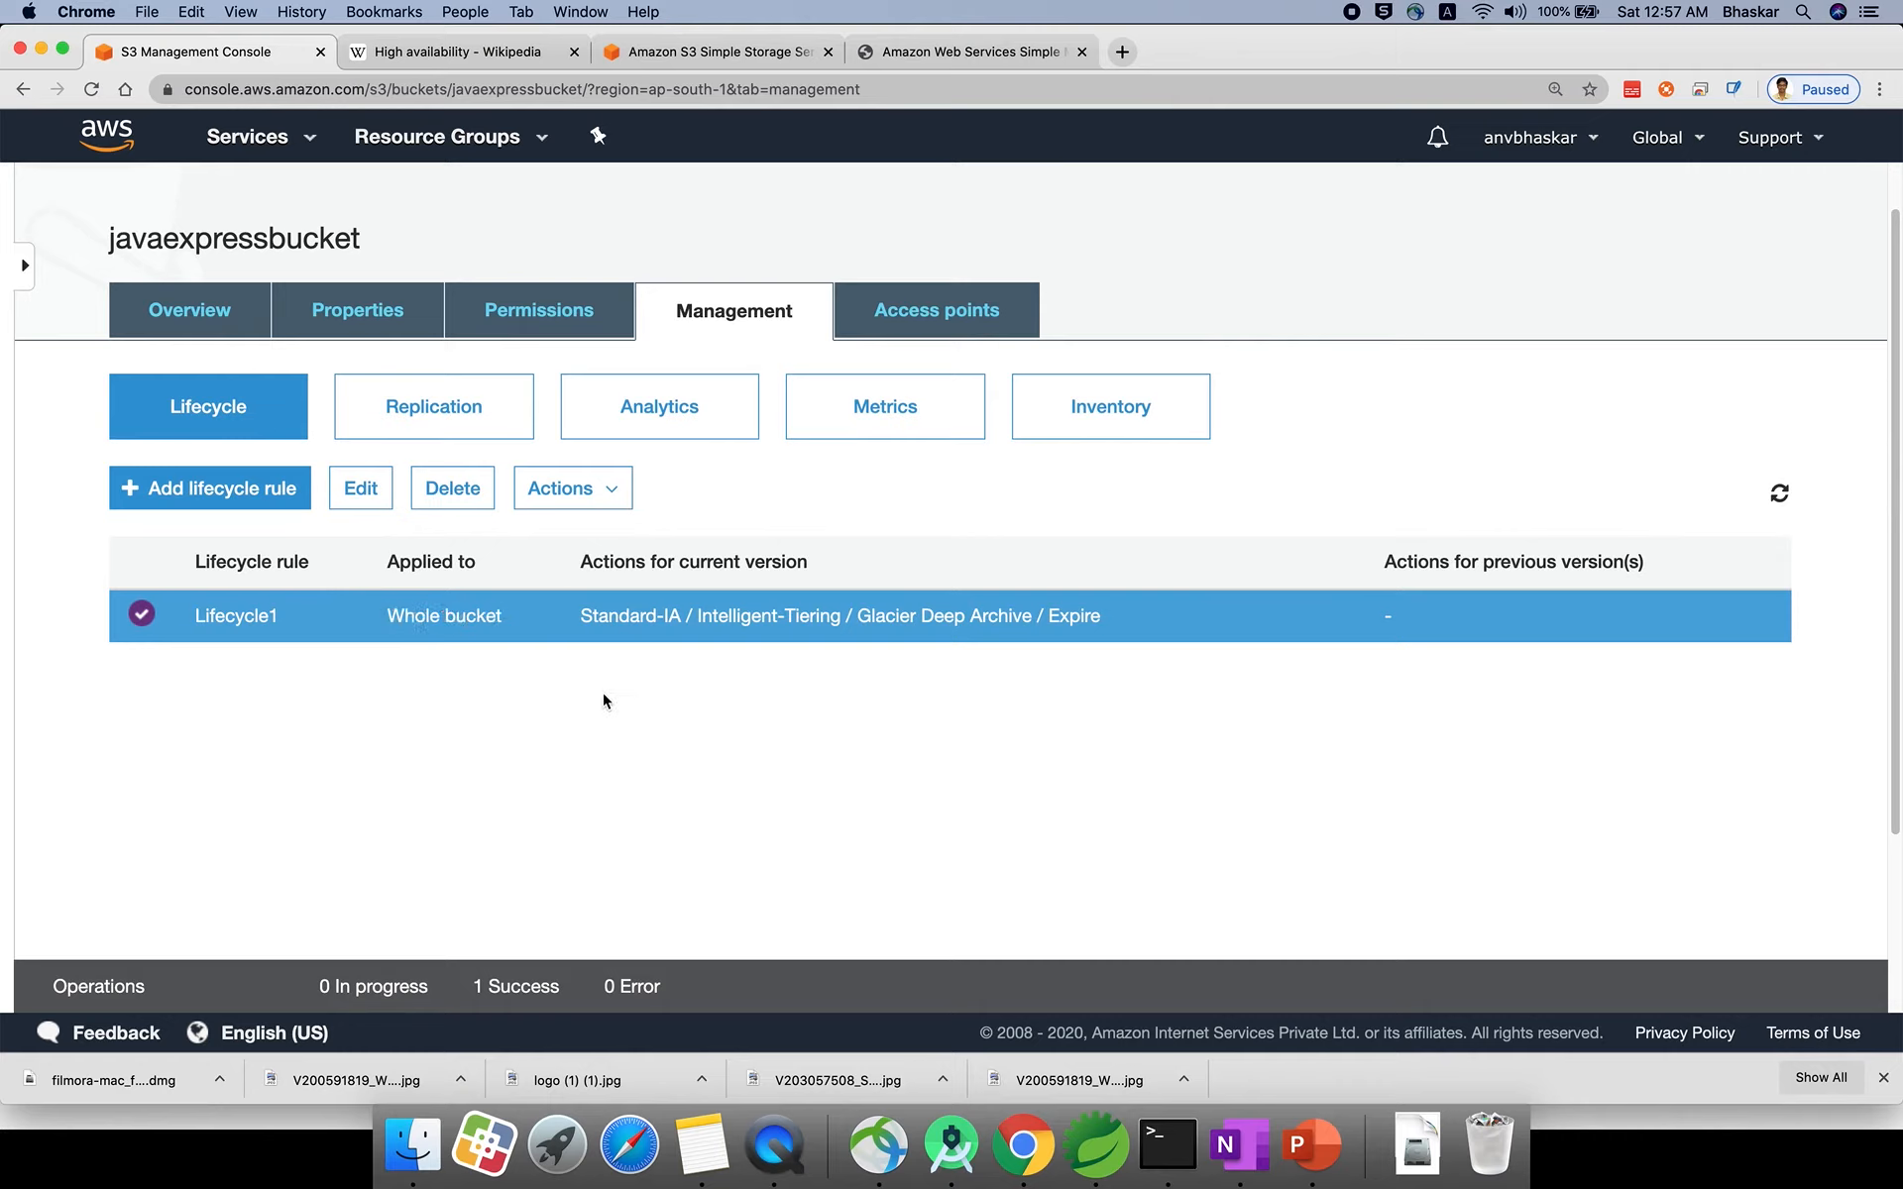
drag(580, 615, 870, 631)
click(1029, 649)
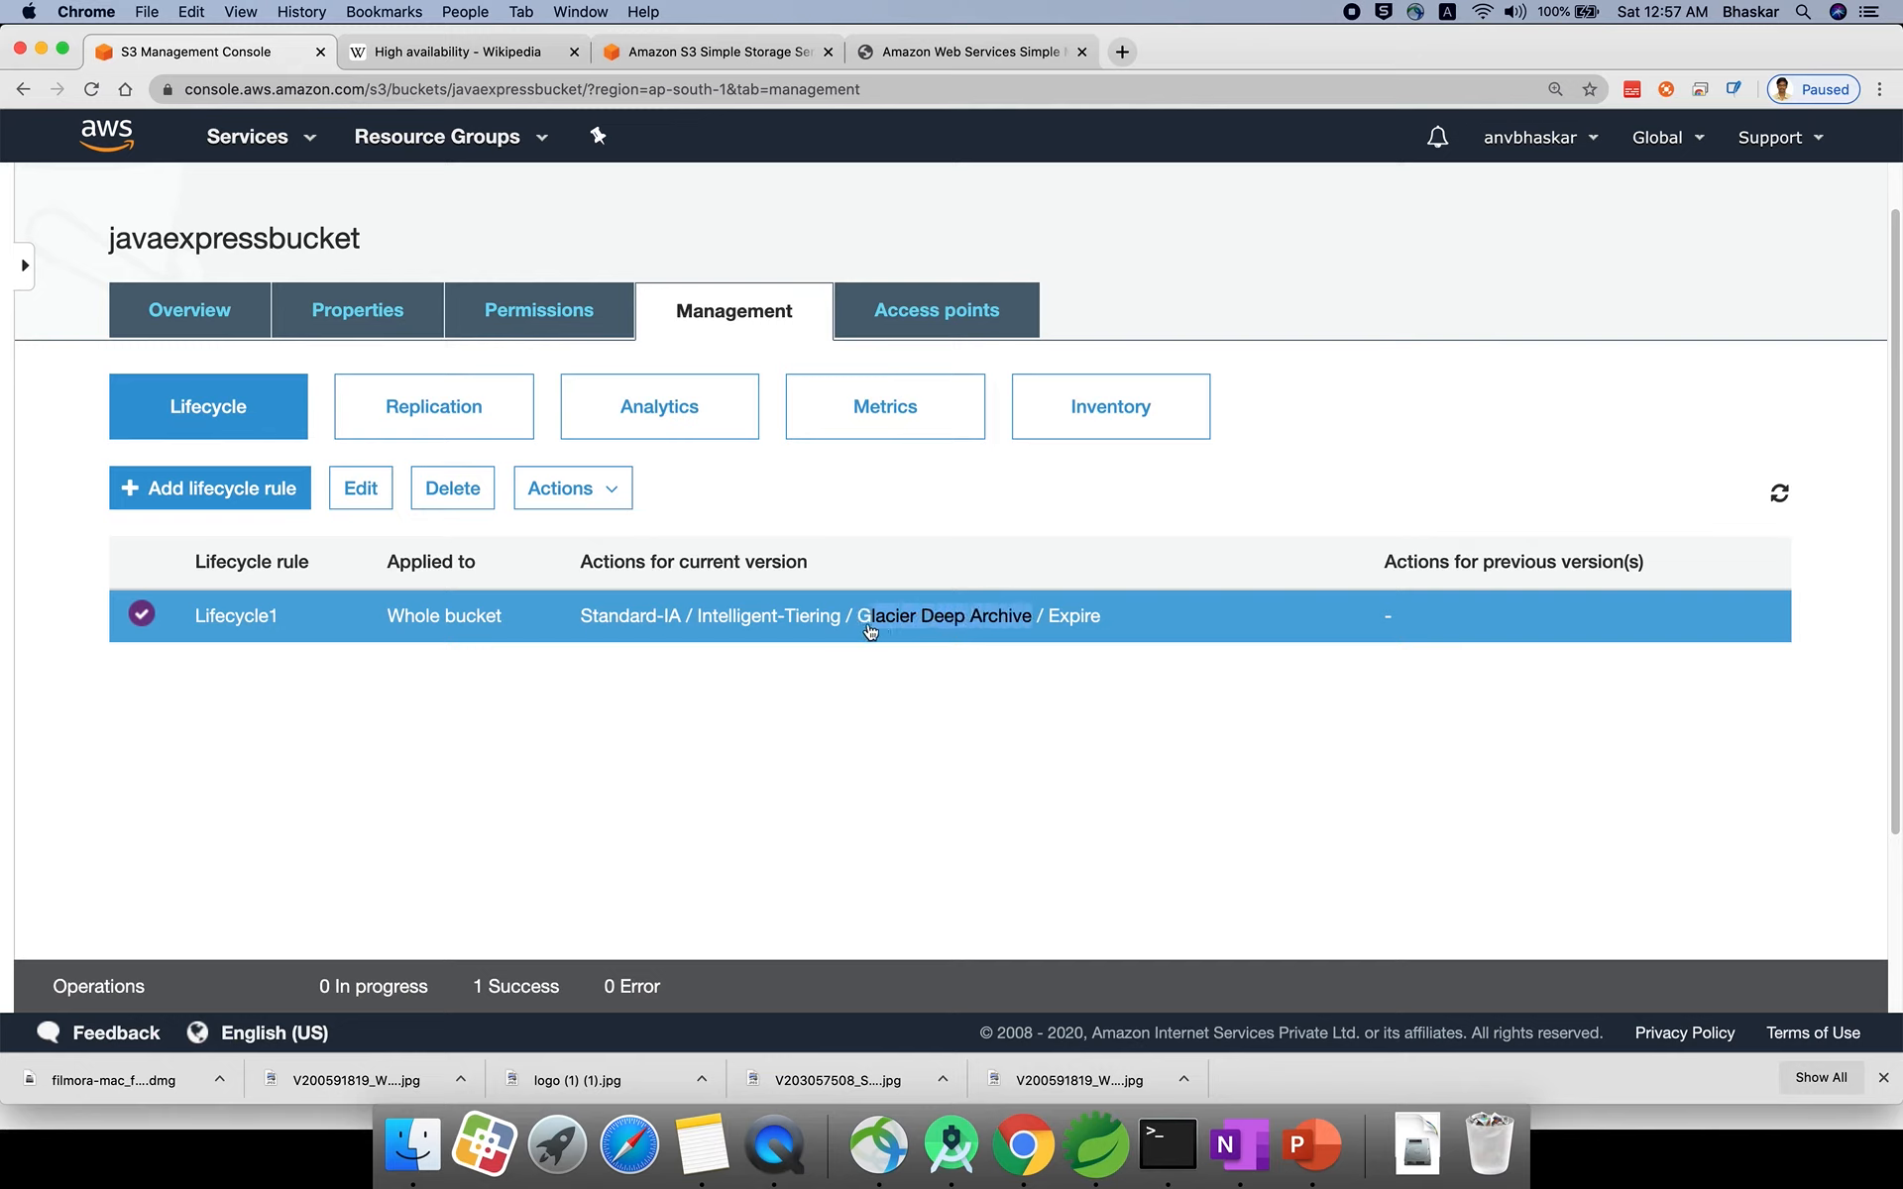
click(1063, 632)
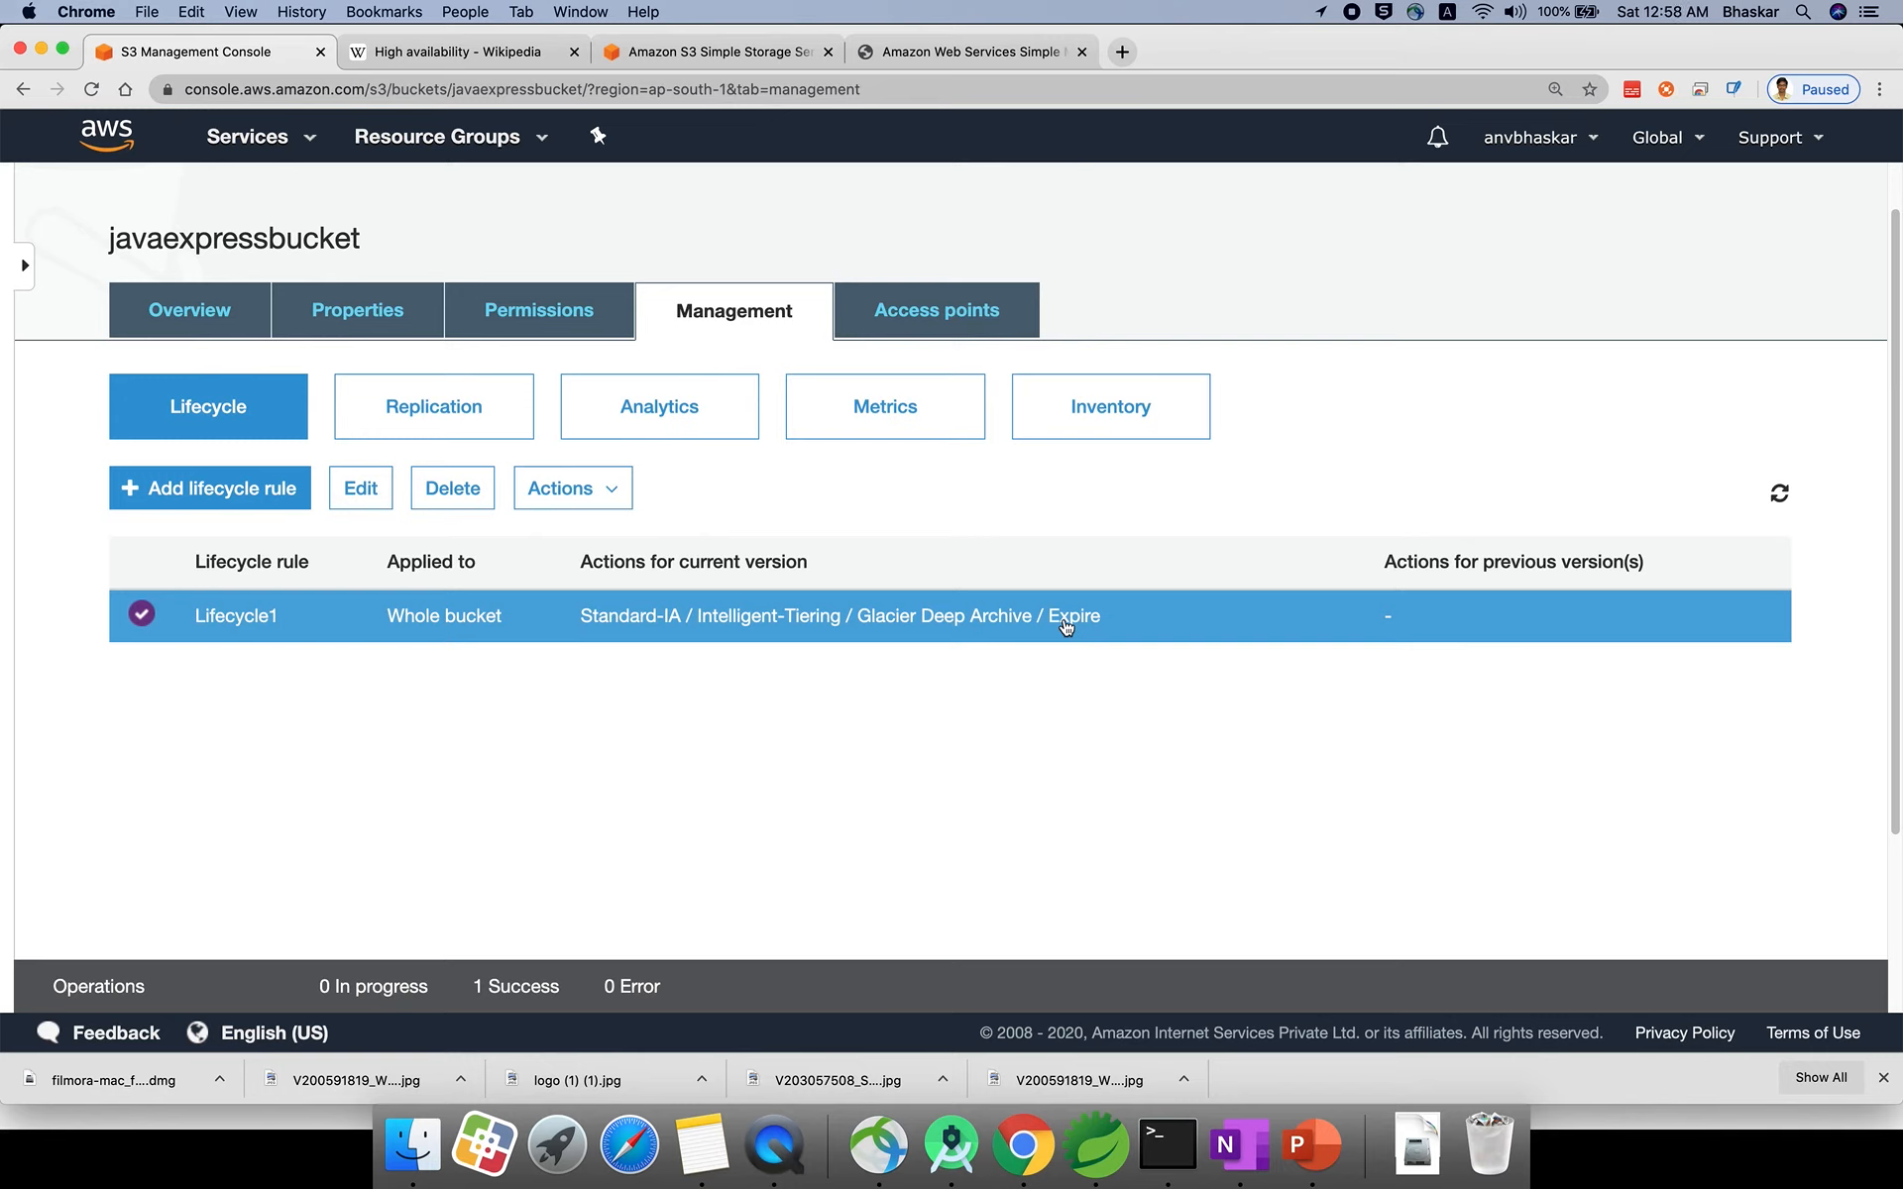
drag(1102, 625, 578, 628)
click(634, 721)
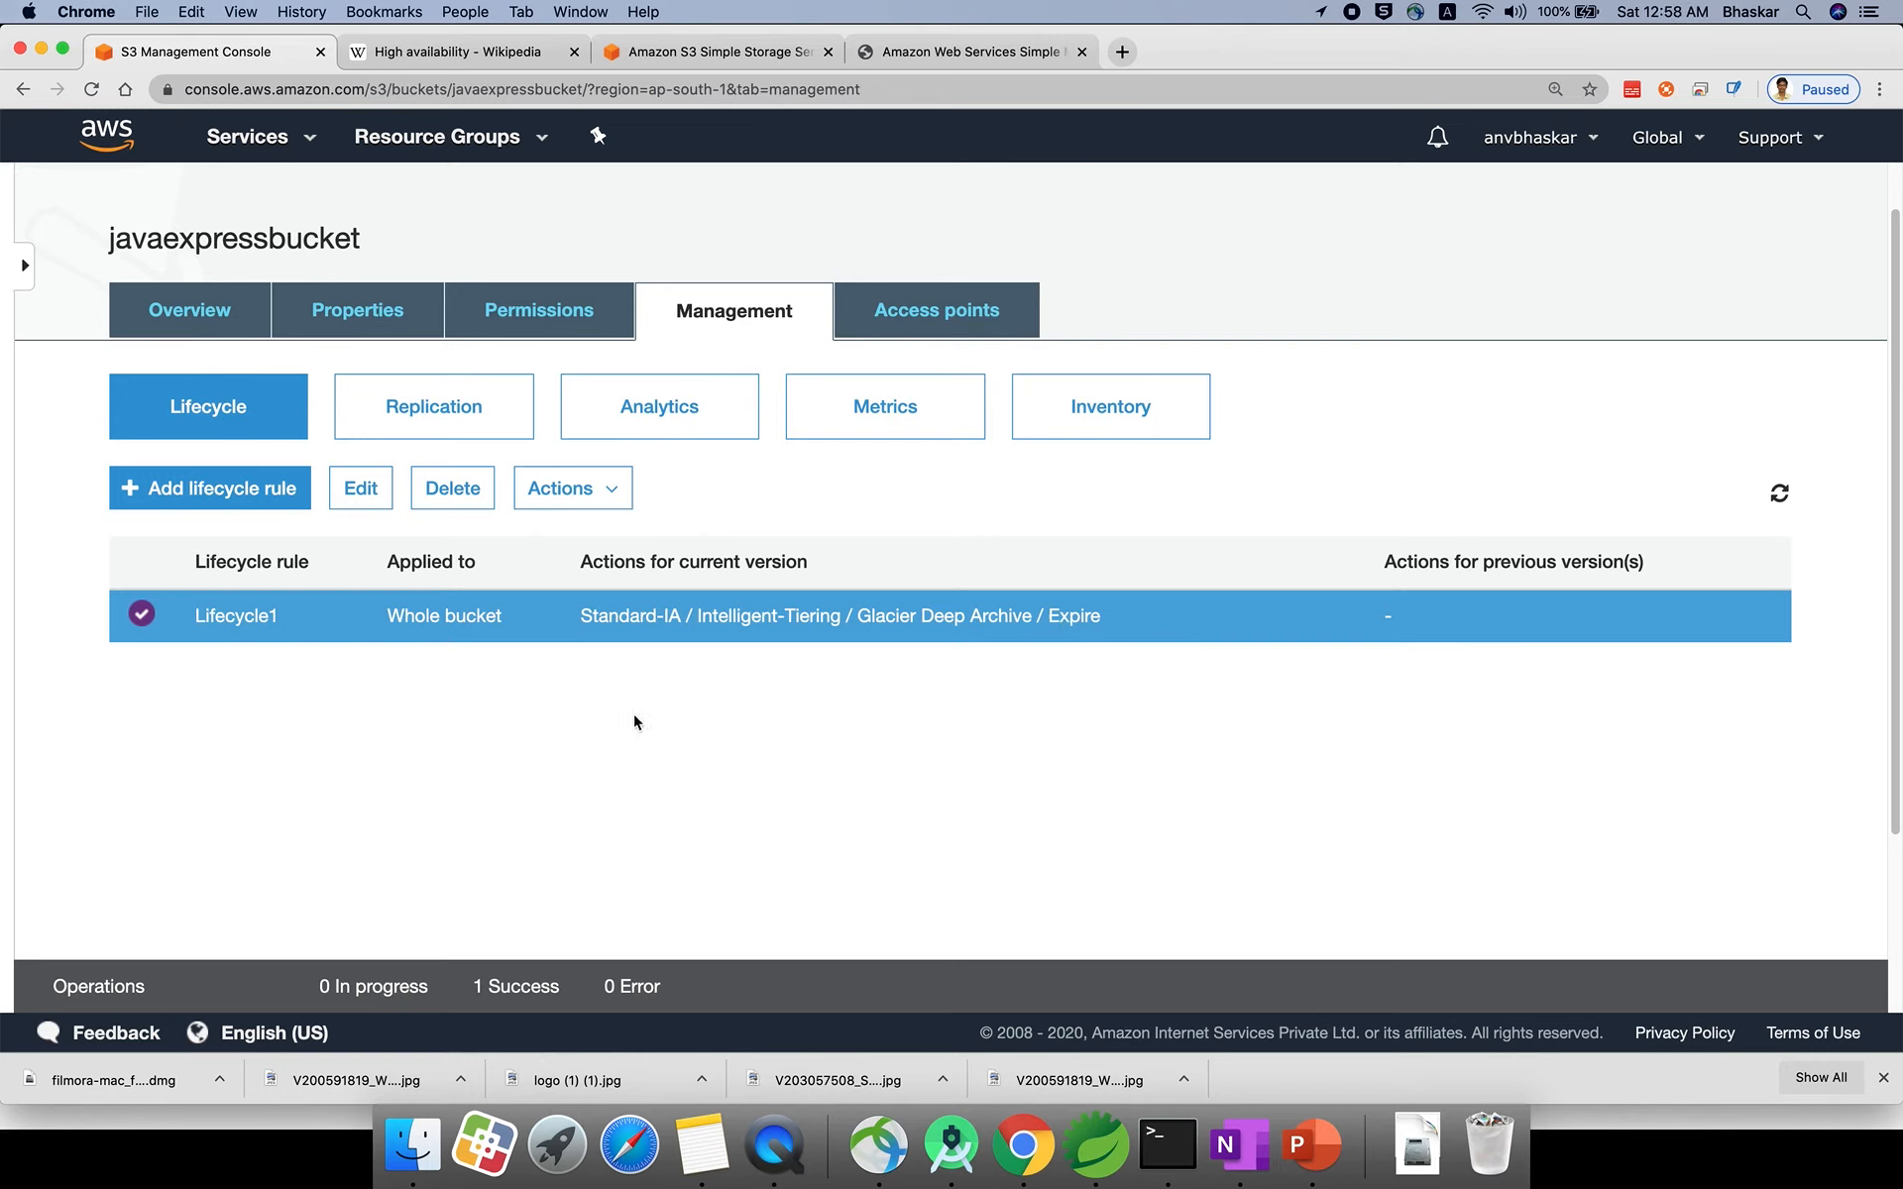